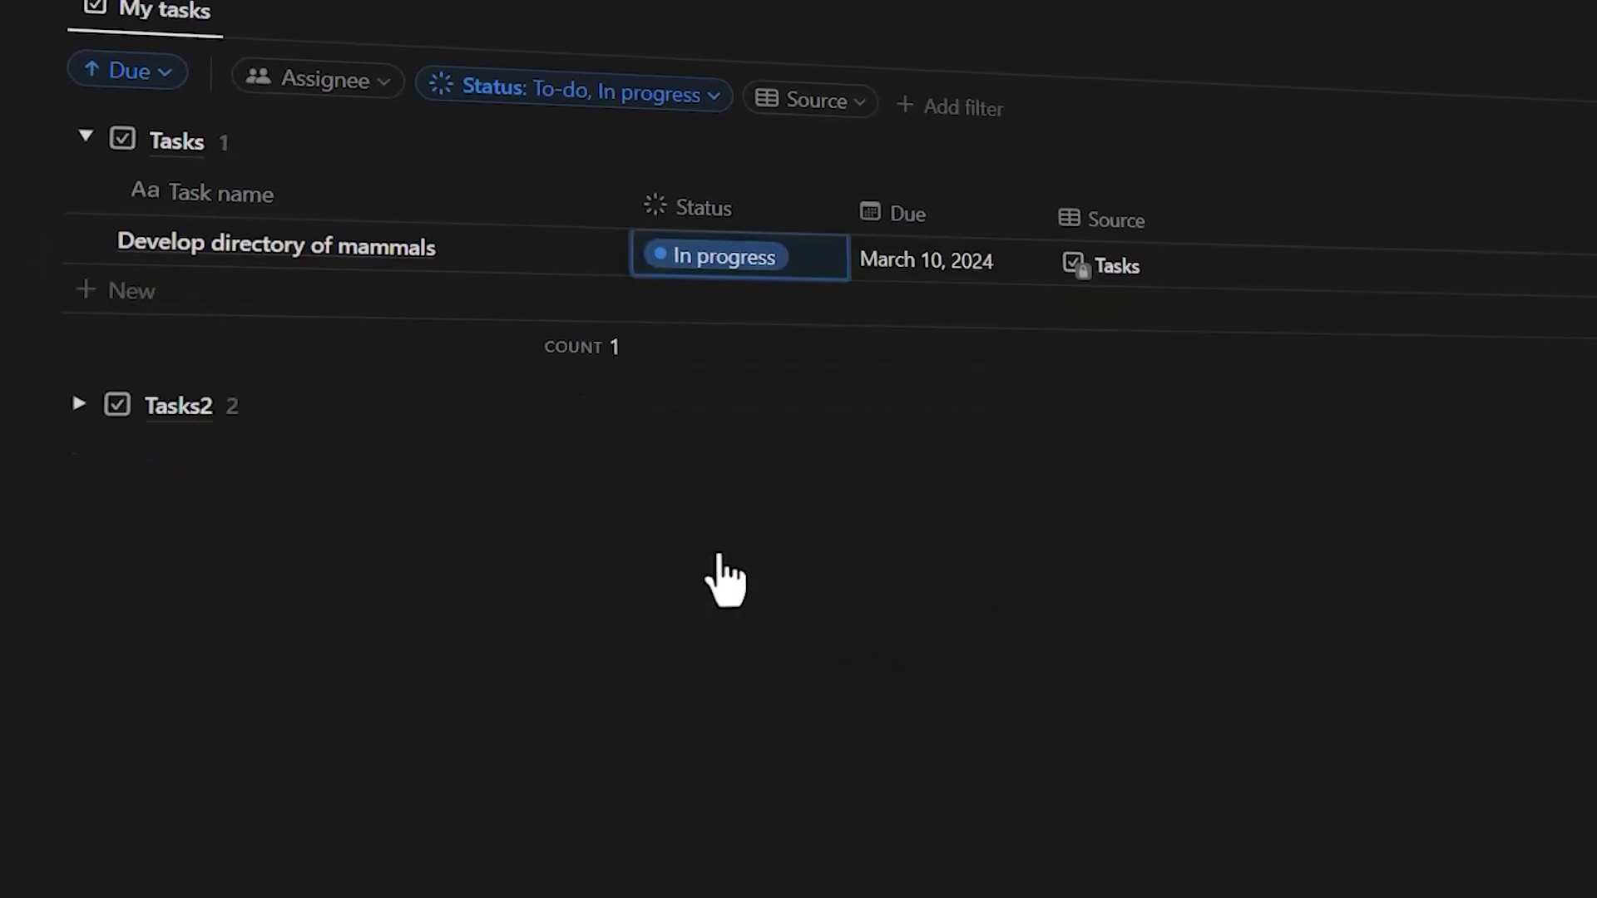
Step: Mark the mammals directory task as Done and change the status of Review research results
click(73, 480)
click(724, 484)
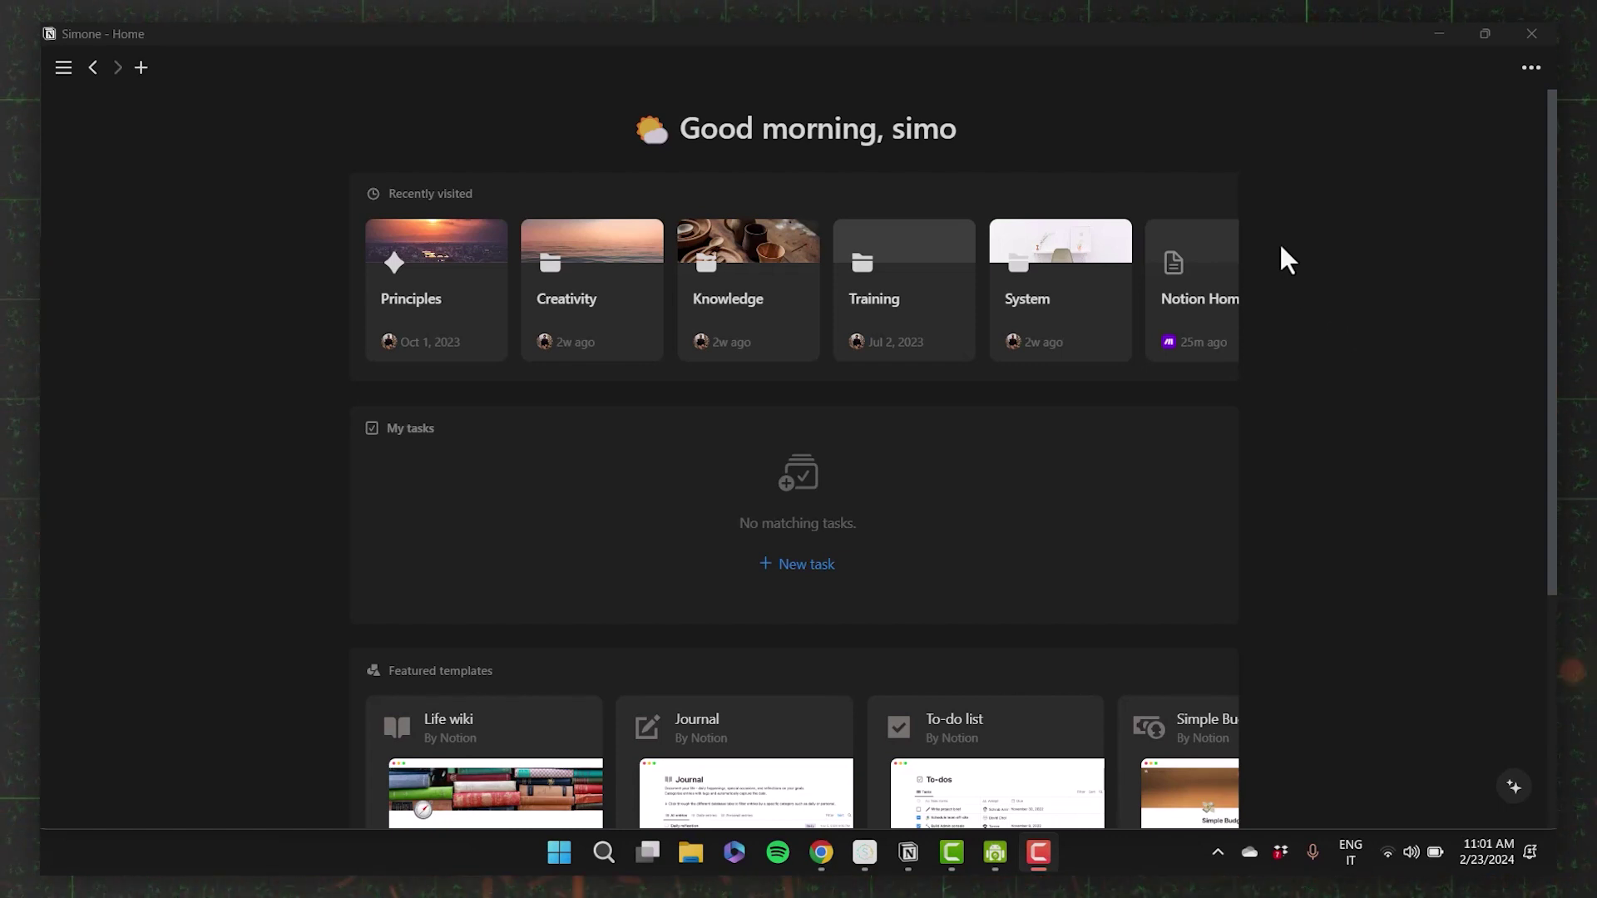
mouse_move(1178, 183)
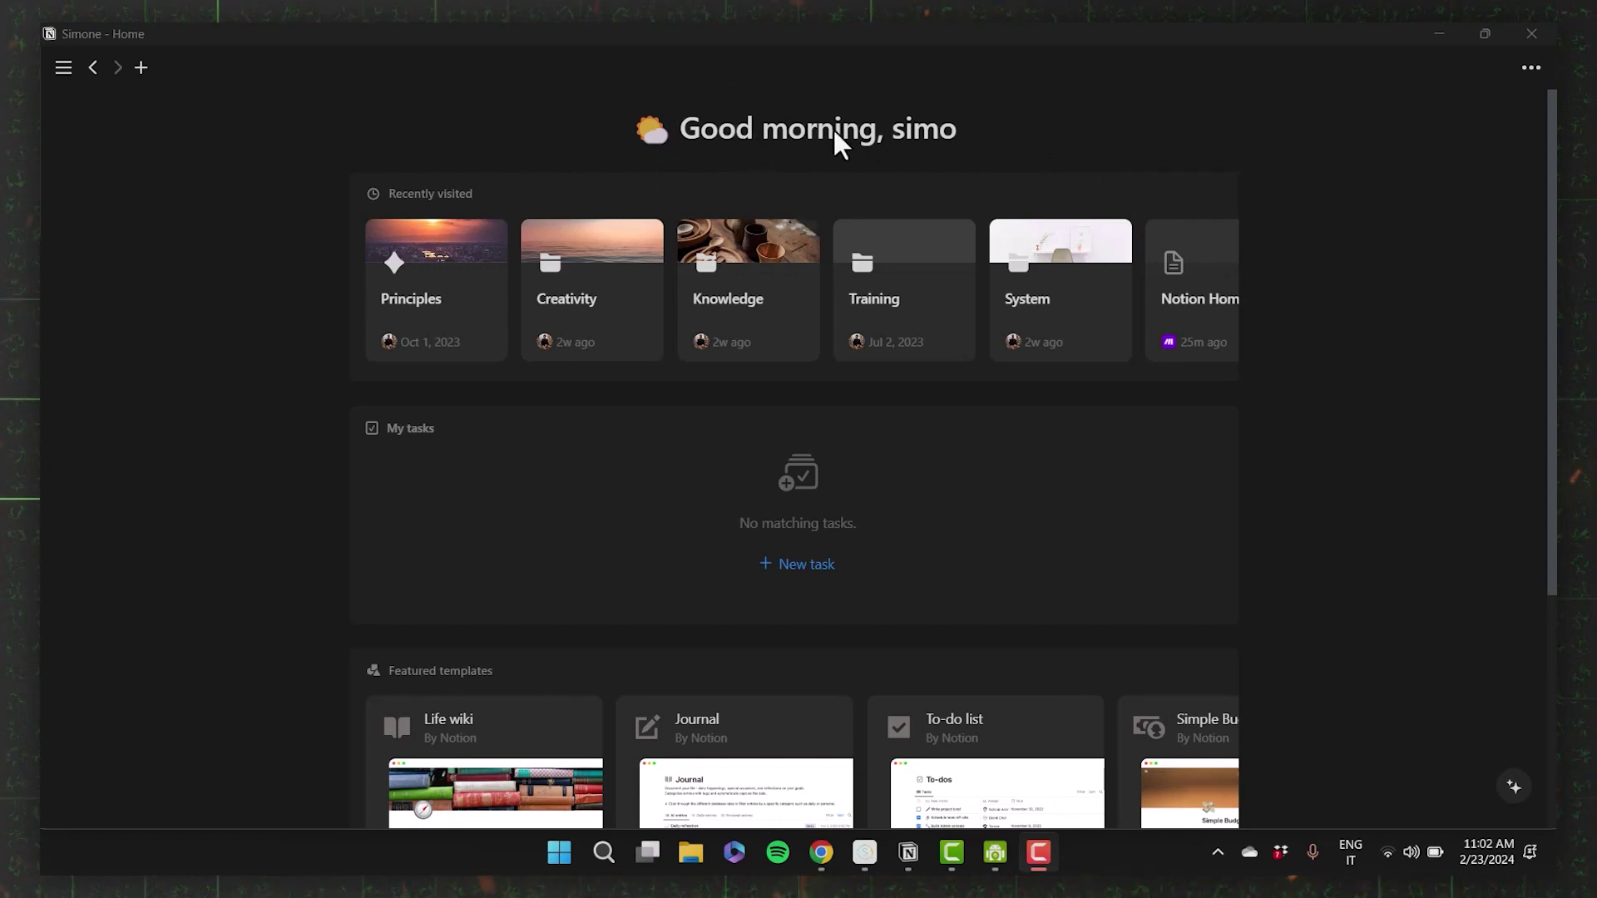
click(912, 153)
text(n)
key(Return)
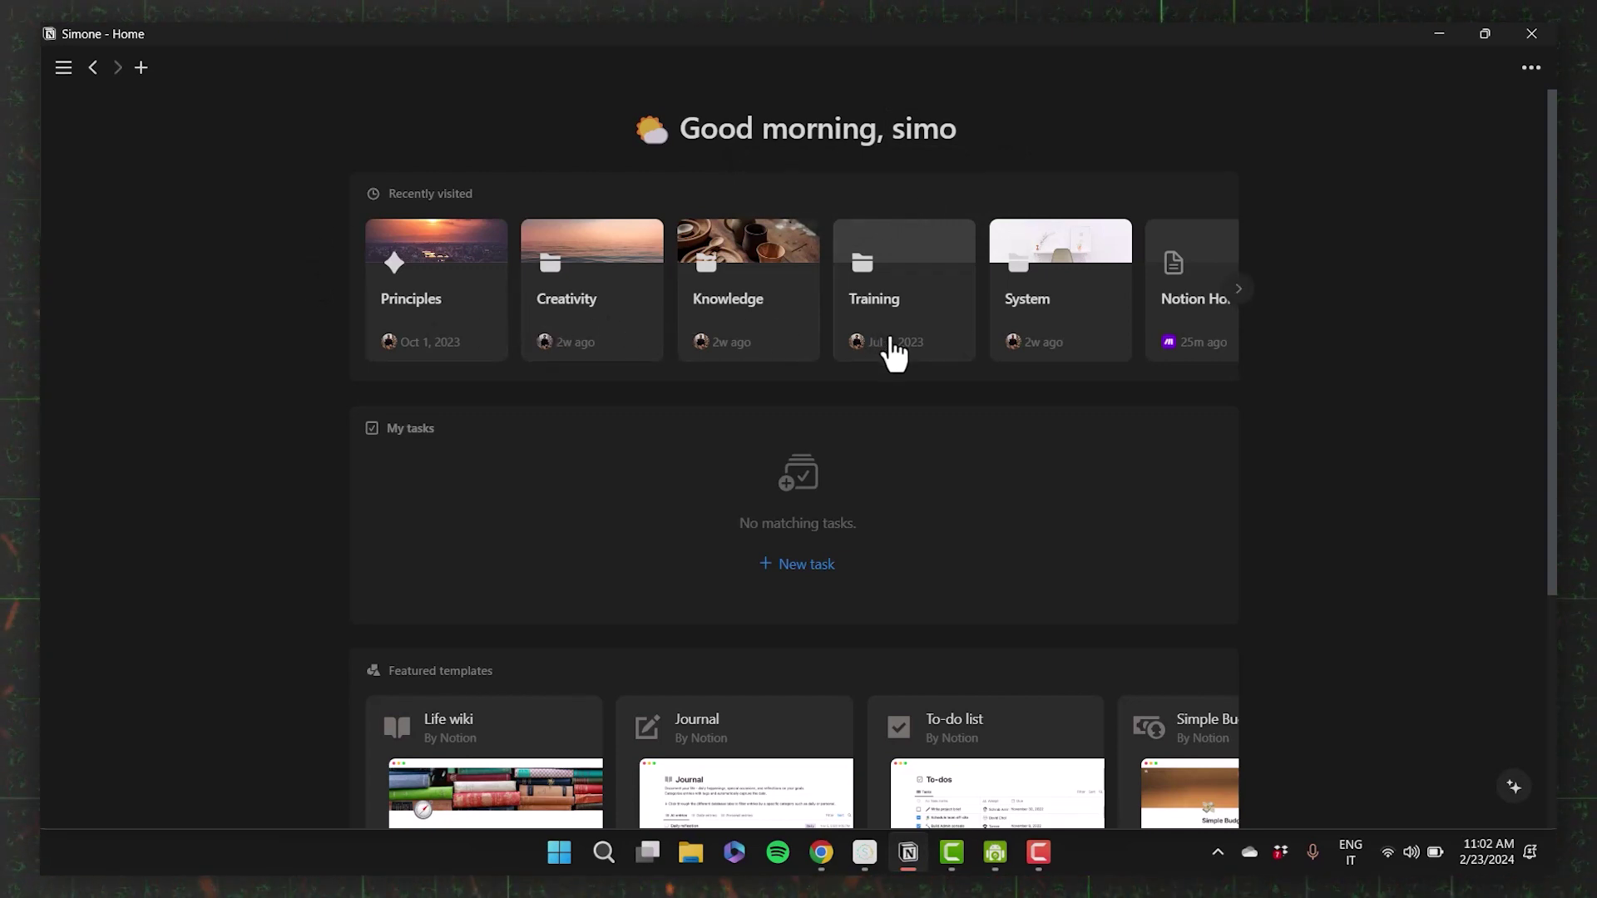
mouse_move(894, 351)
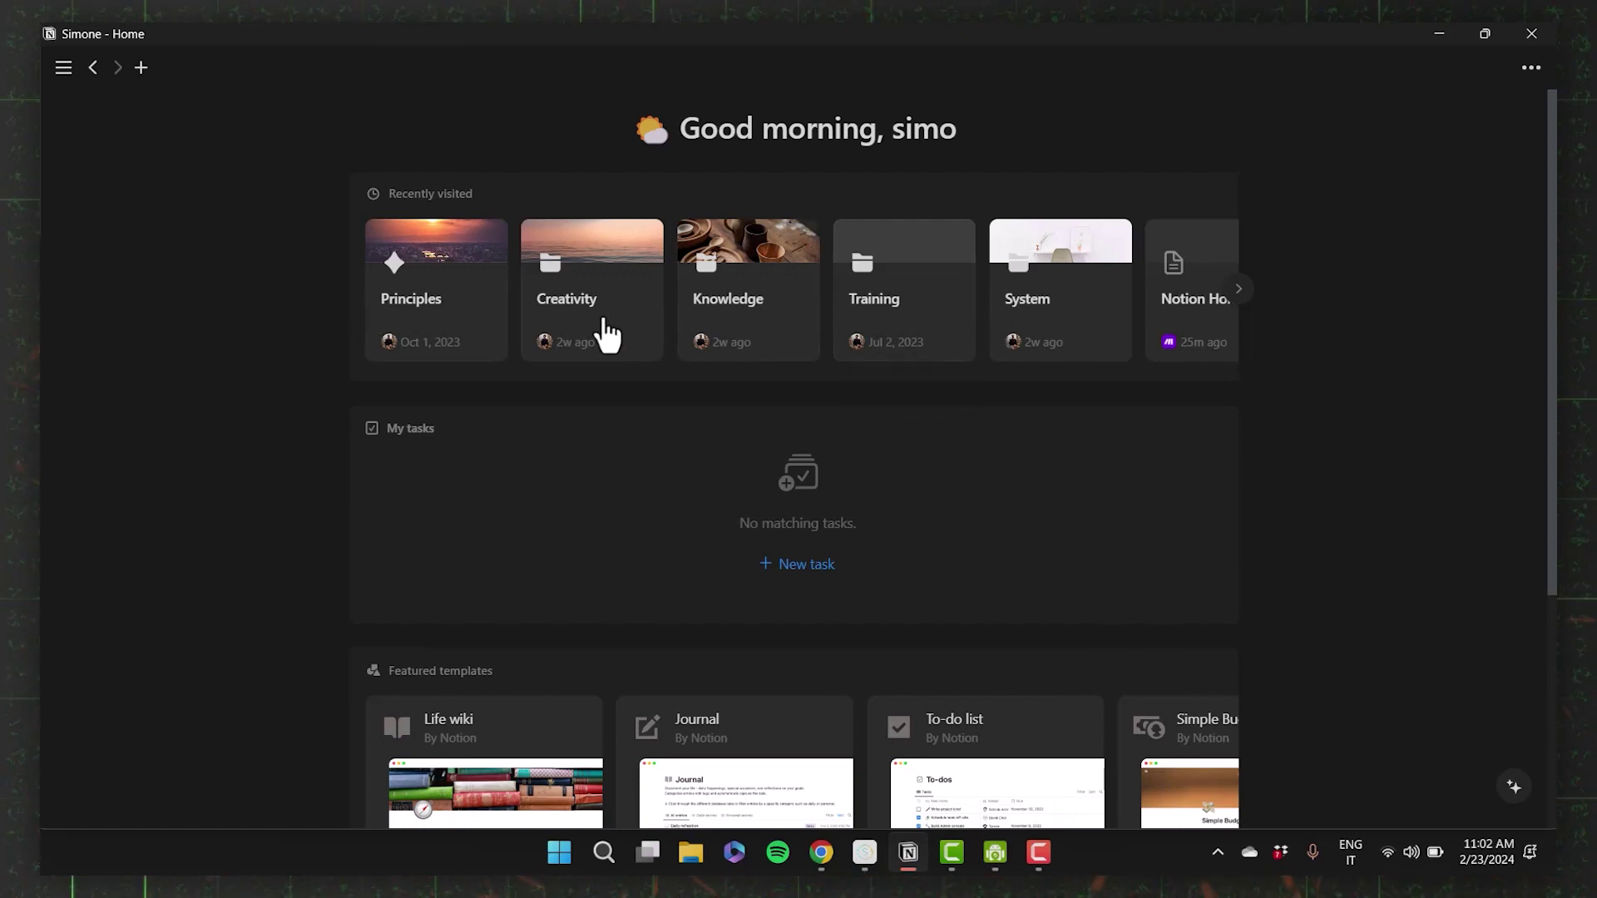
mouse_move(1264, 311)
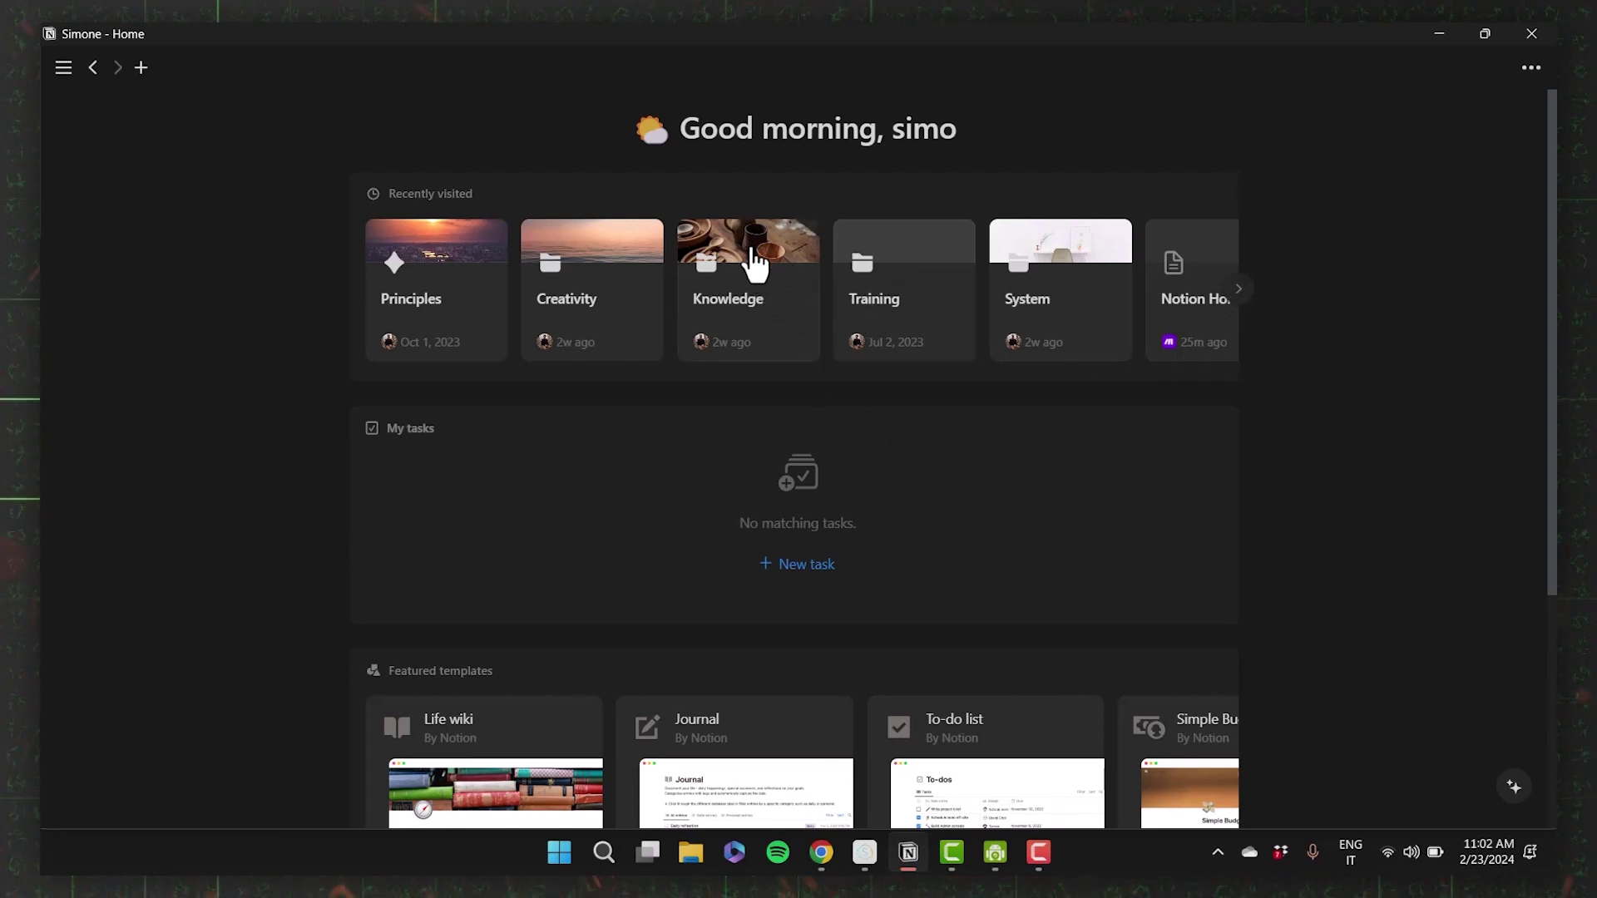
scroll(476, 477, down, 1)
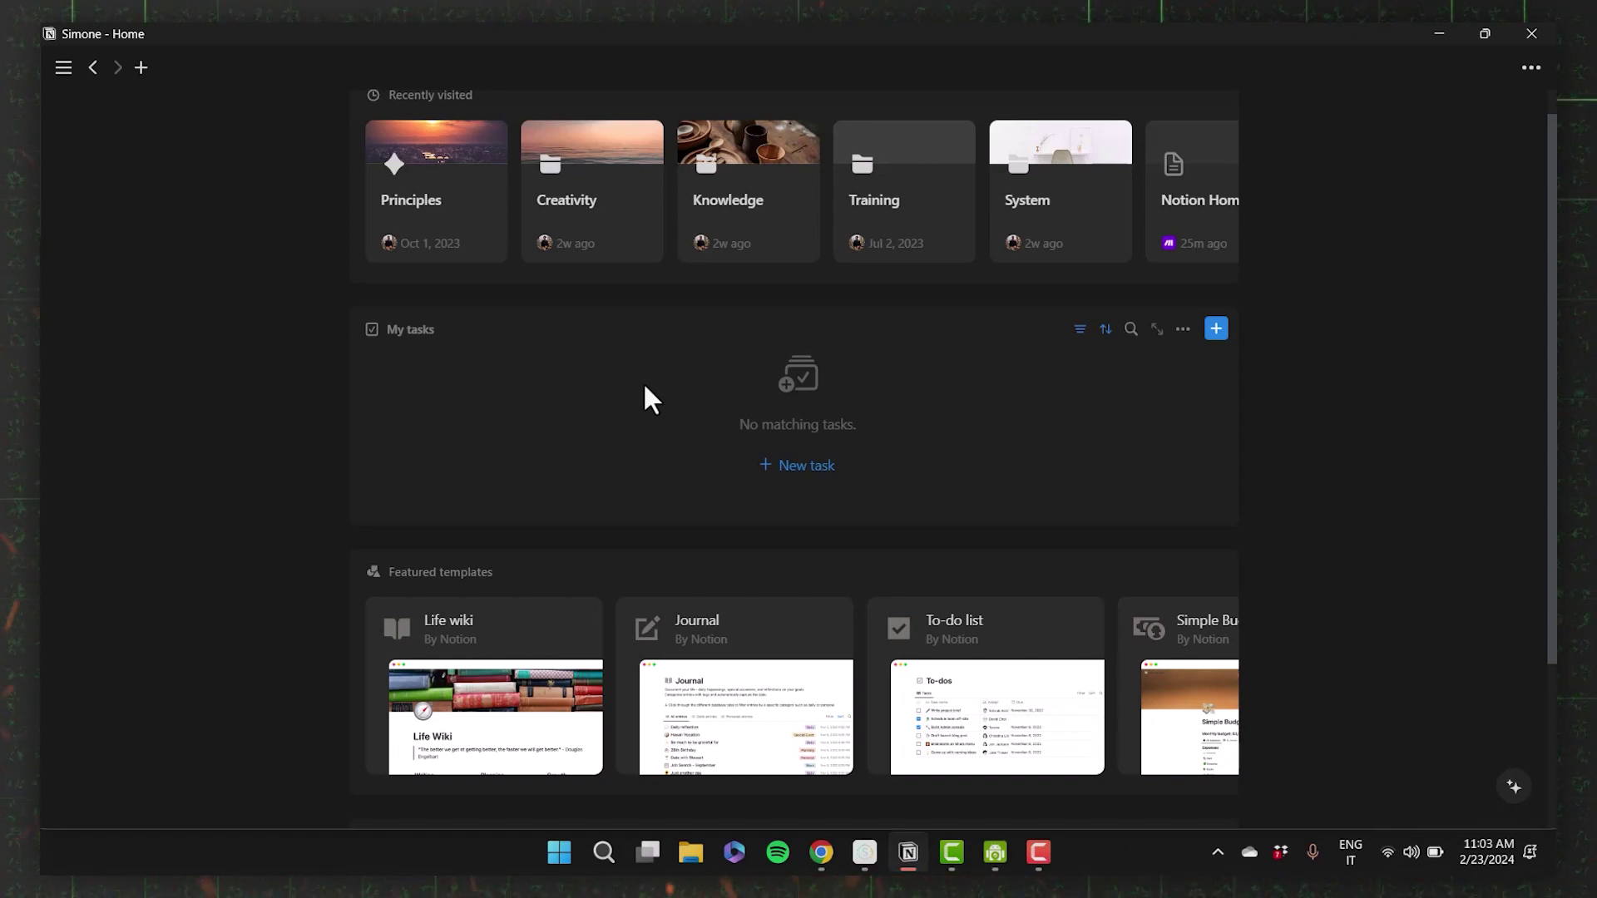
Step: Scroll down to the Learn section and page through its guide carousel
scroll(645, 386, down, 1)
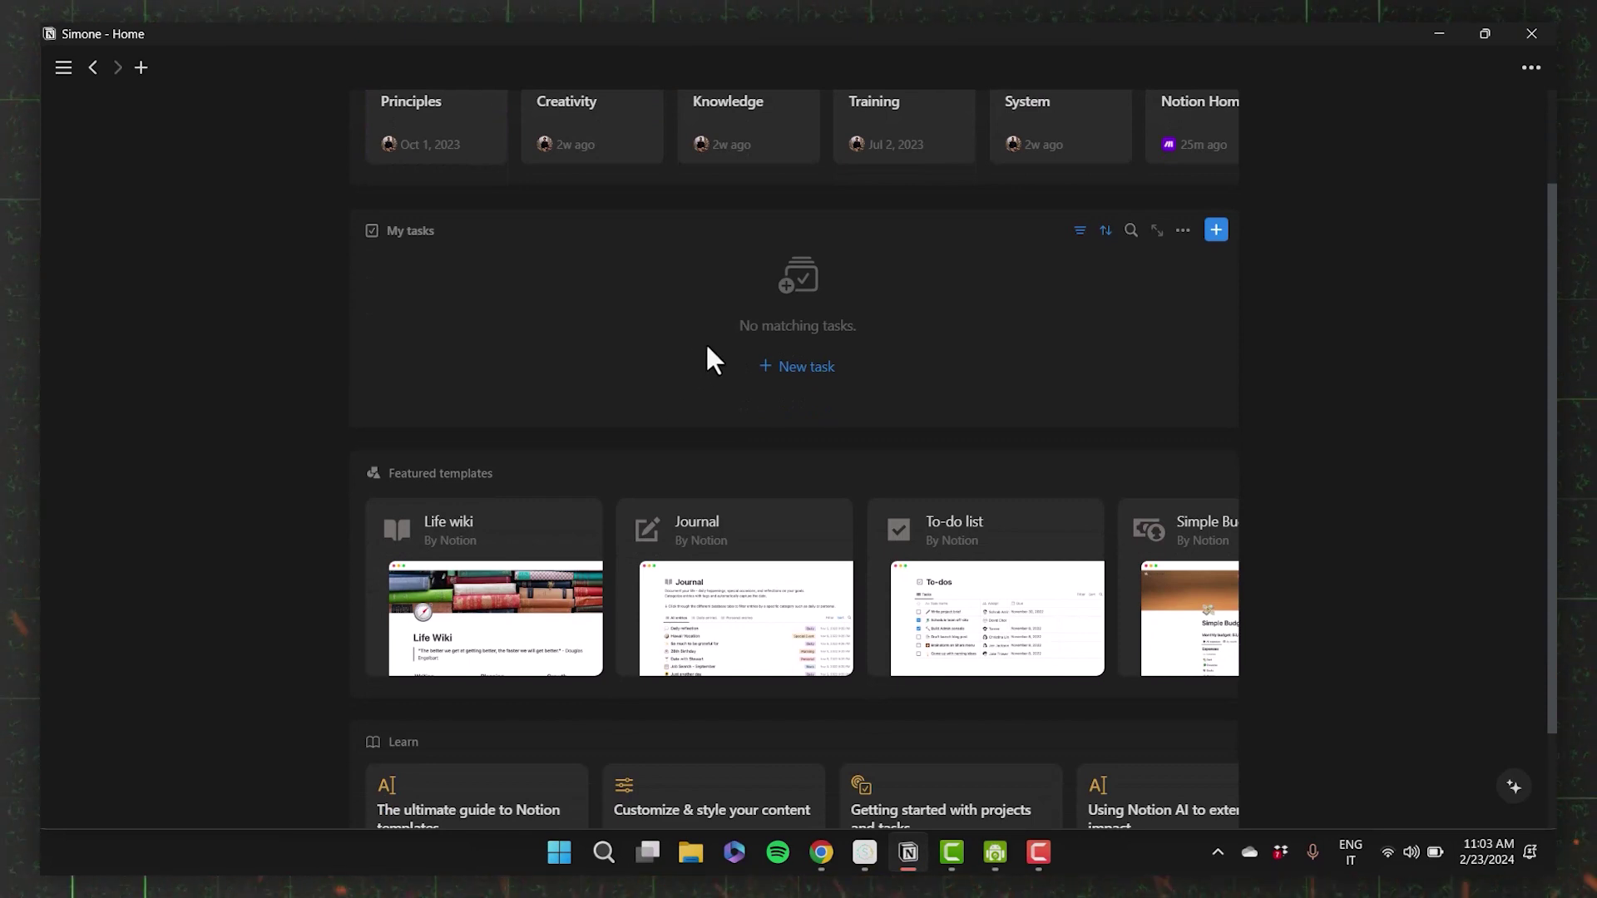
scroll(707, 347, down, 1)
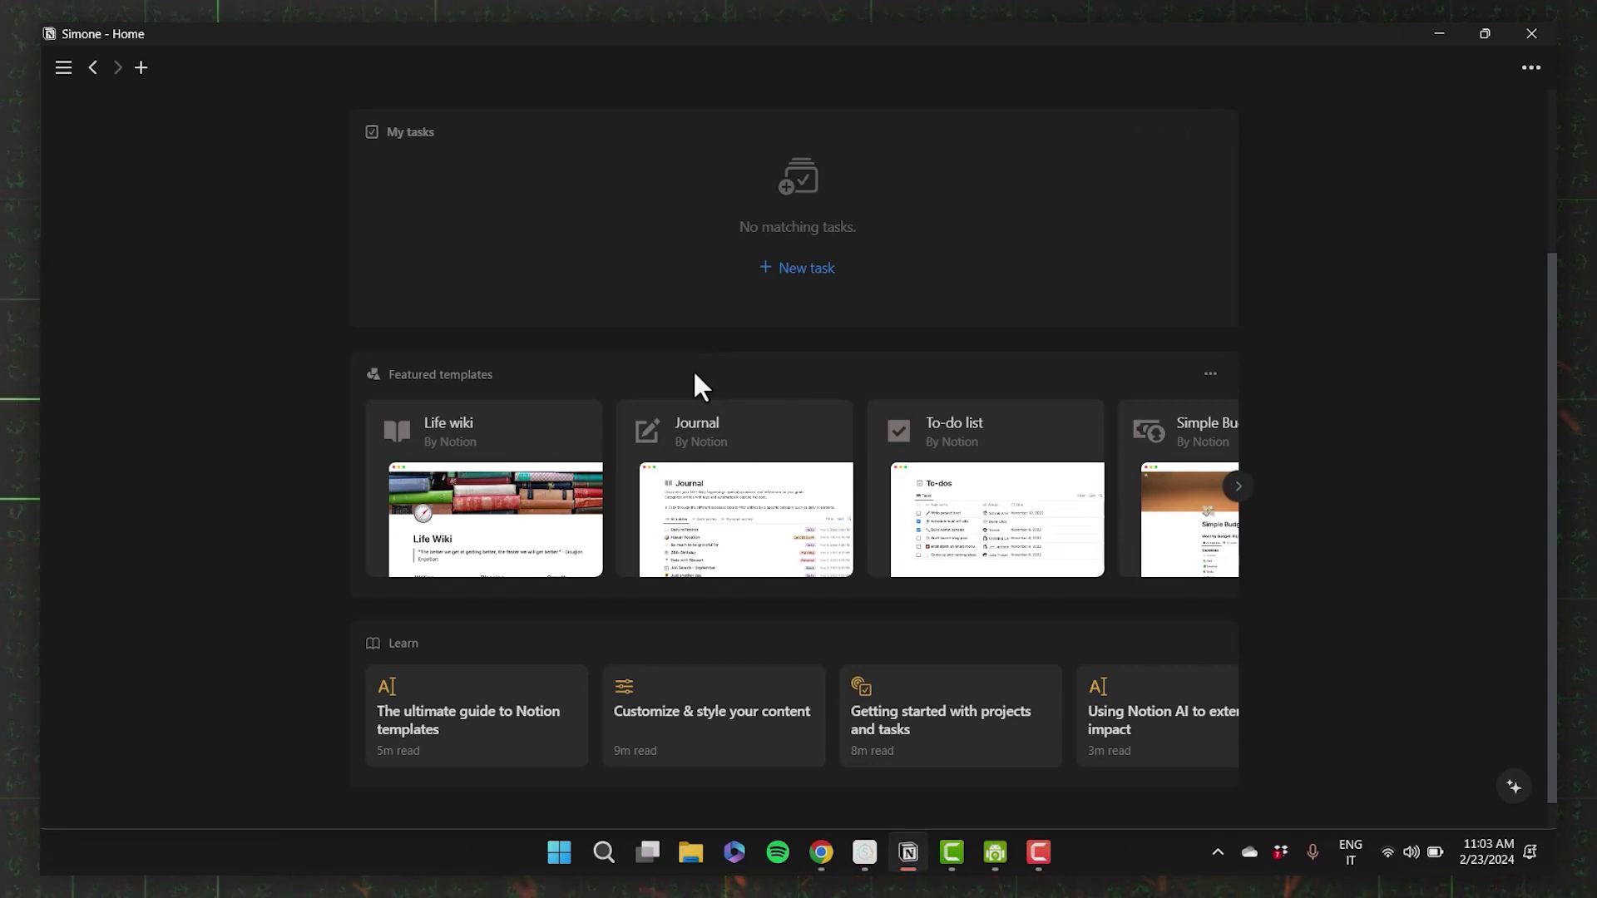
scroll(695, 379, down, 1)
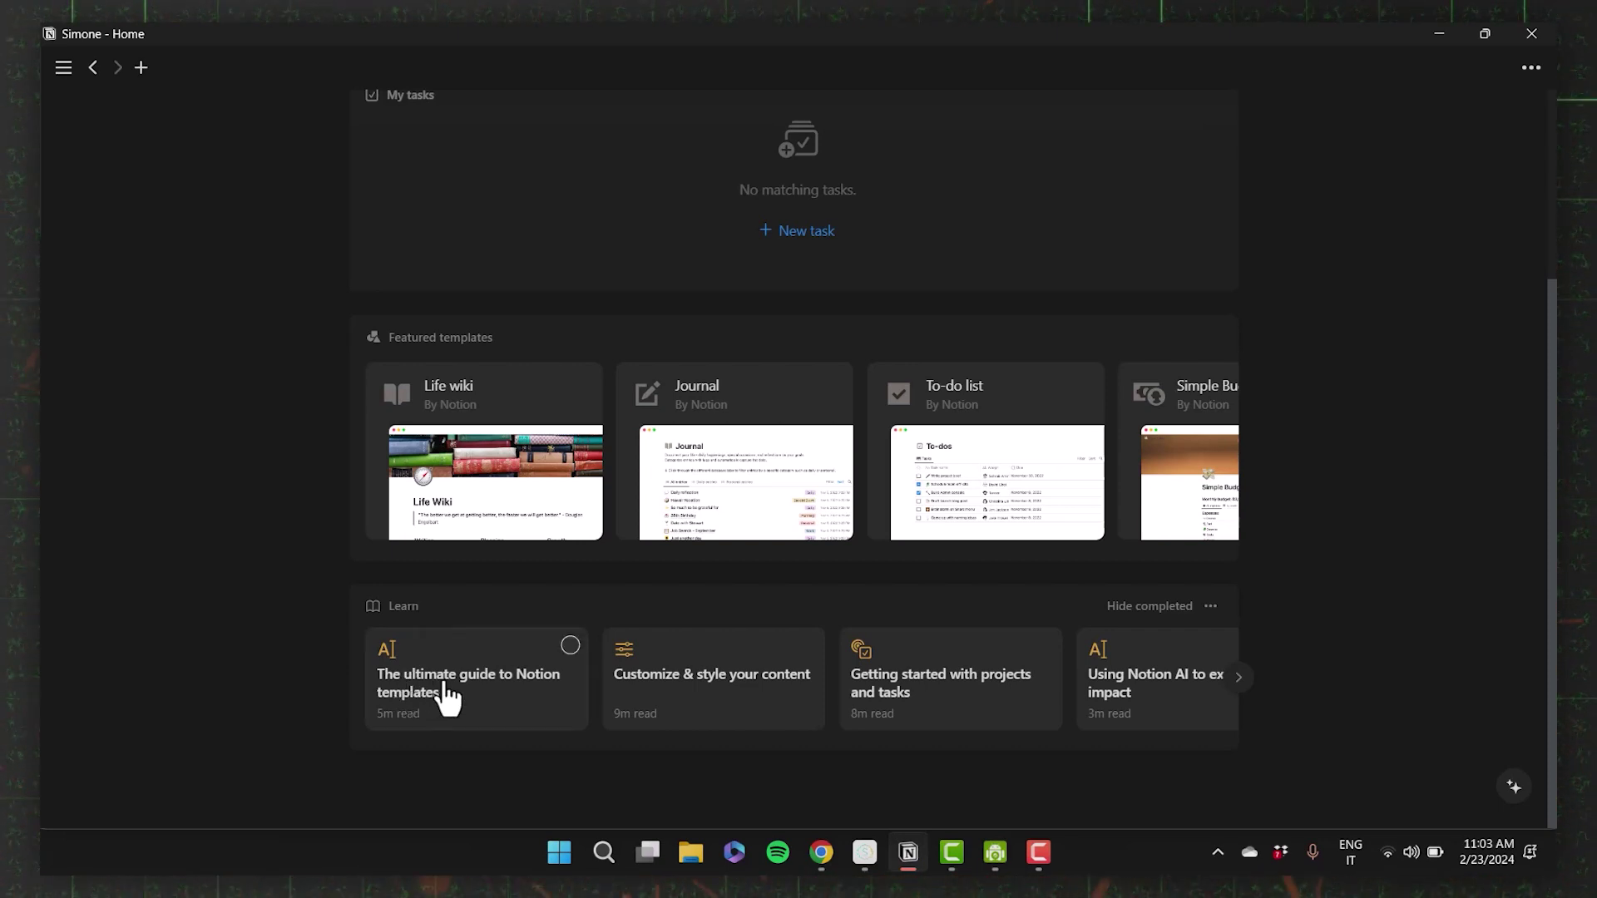
click(1238, 678)
click(1238, 679)
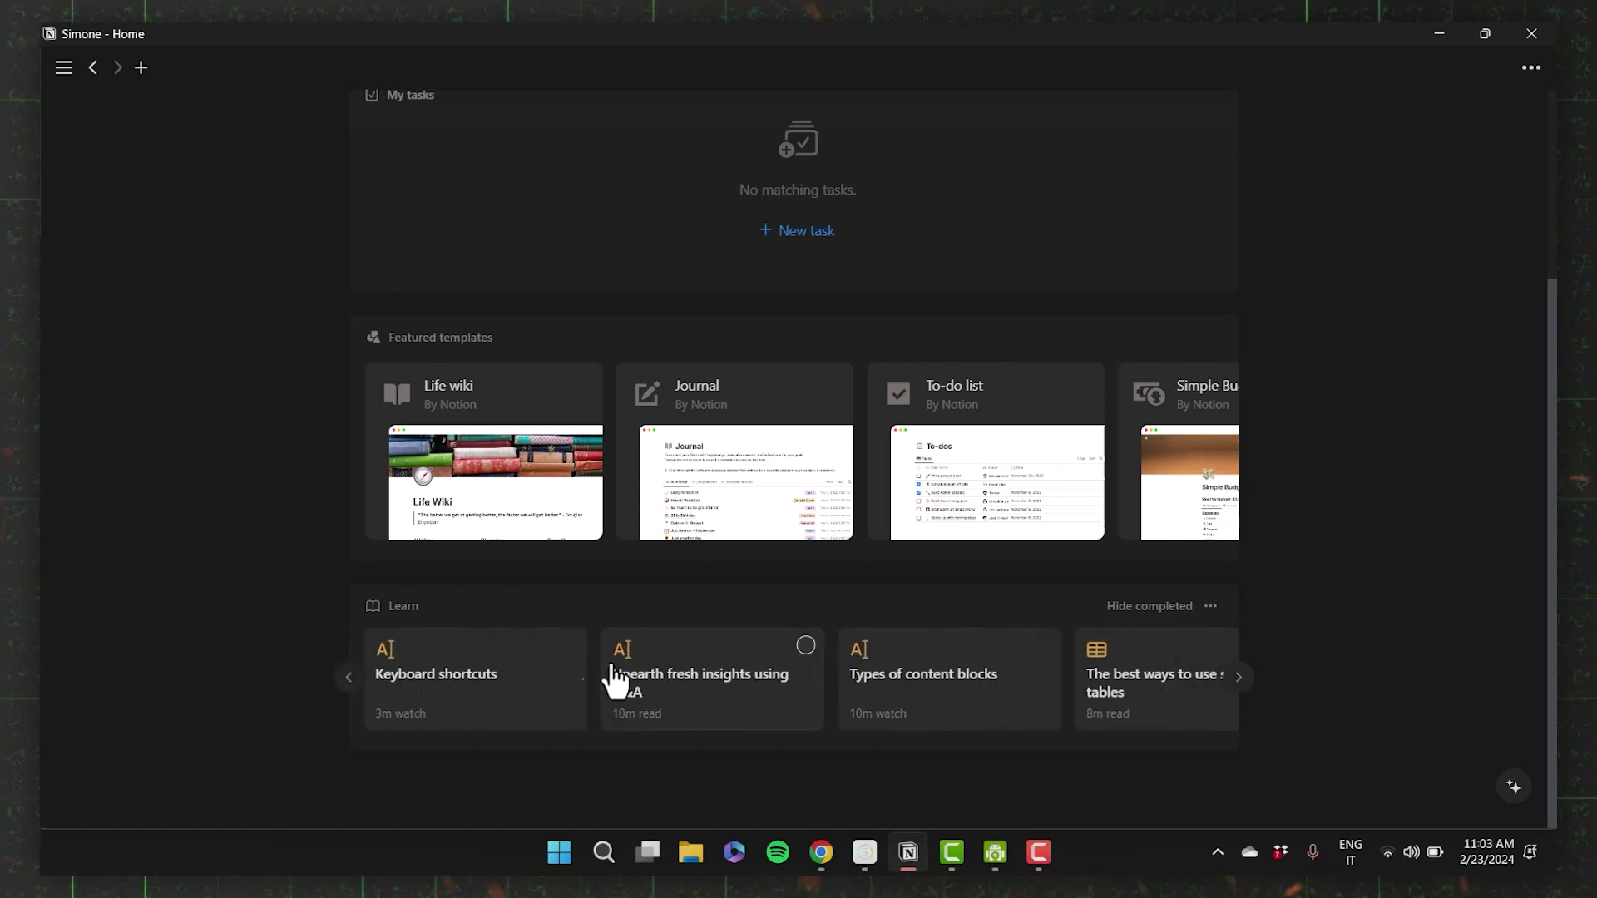
click(348, 680)
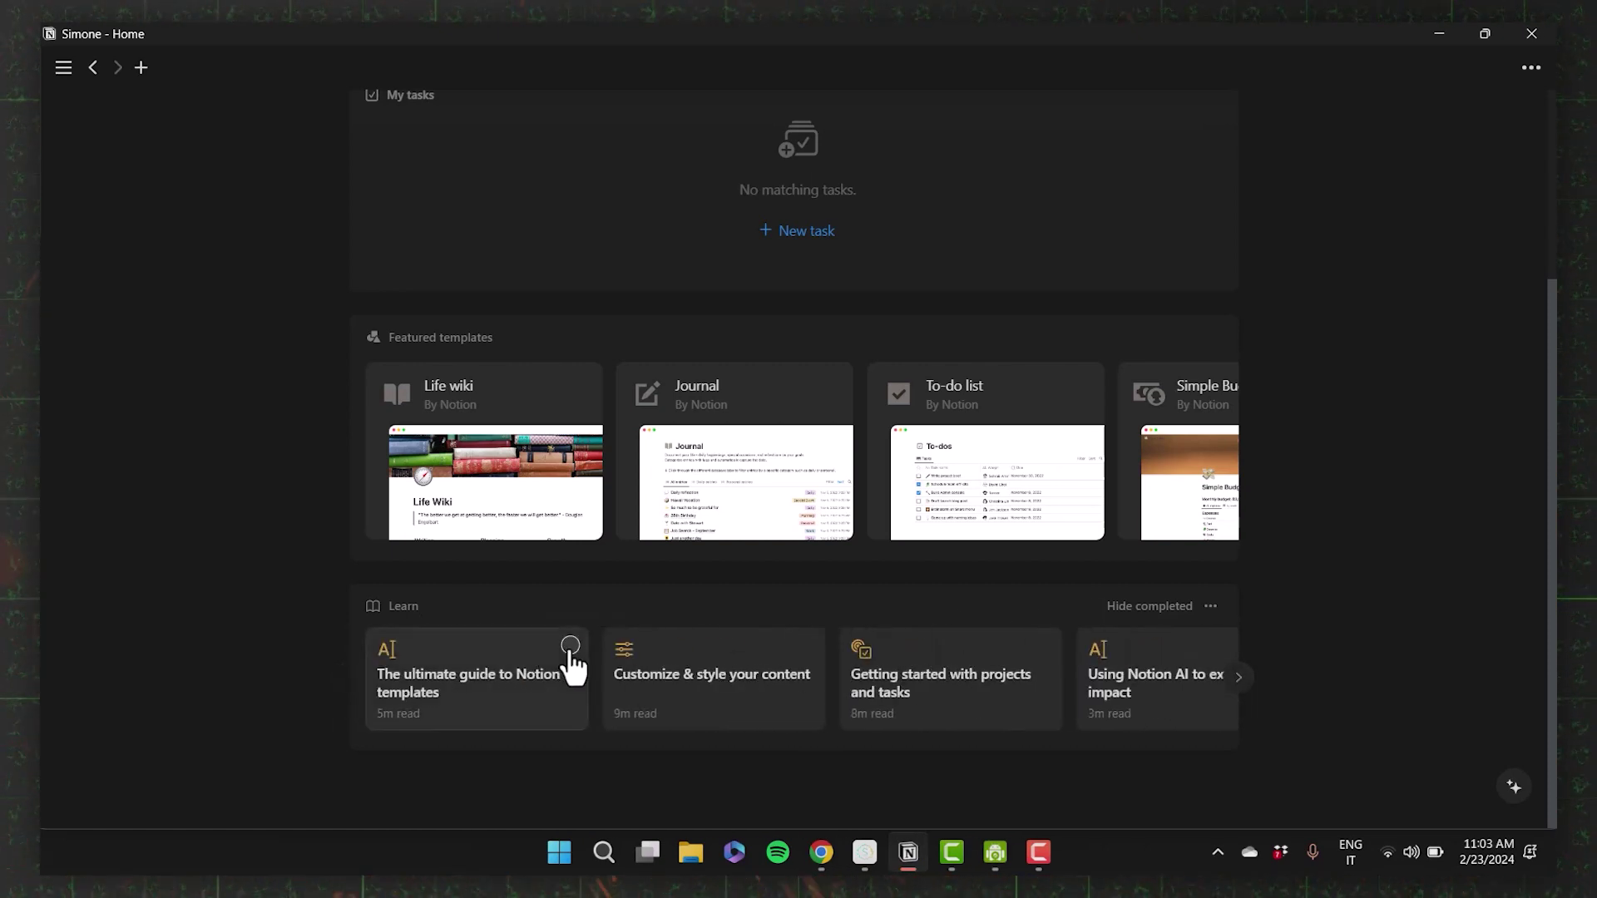
Step: Mark 'The ultimate guide to Notion templates' and 'Customize & style your content' guides as completed
click(570, 649)
click(570, 649)
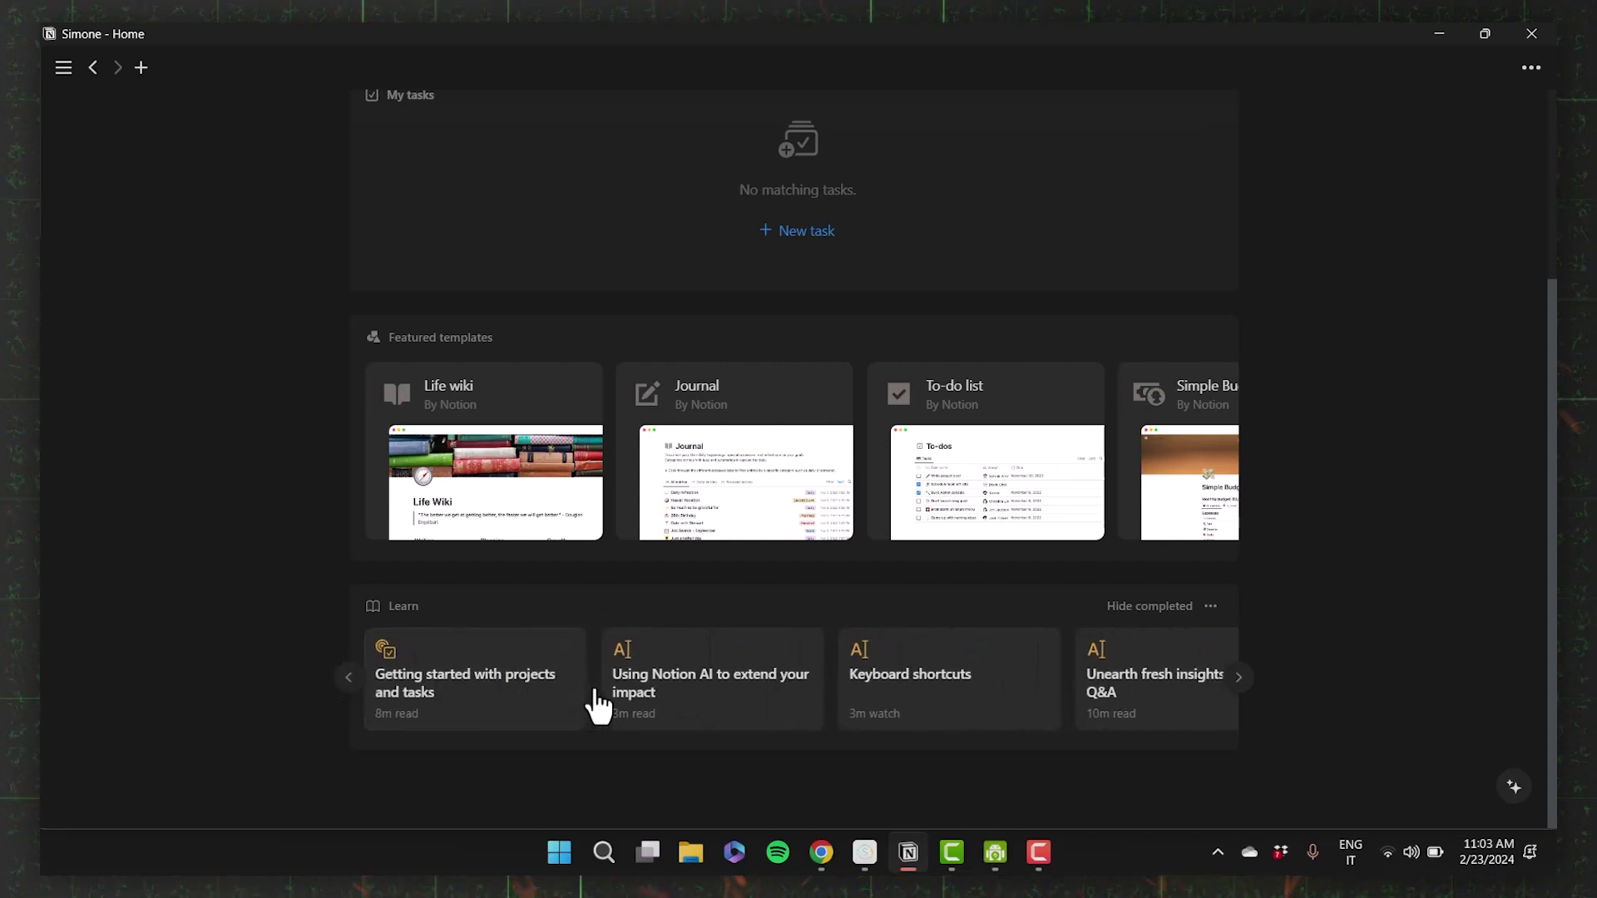
click(349, 679)
scroll(1409, 343, up, 5)
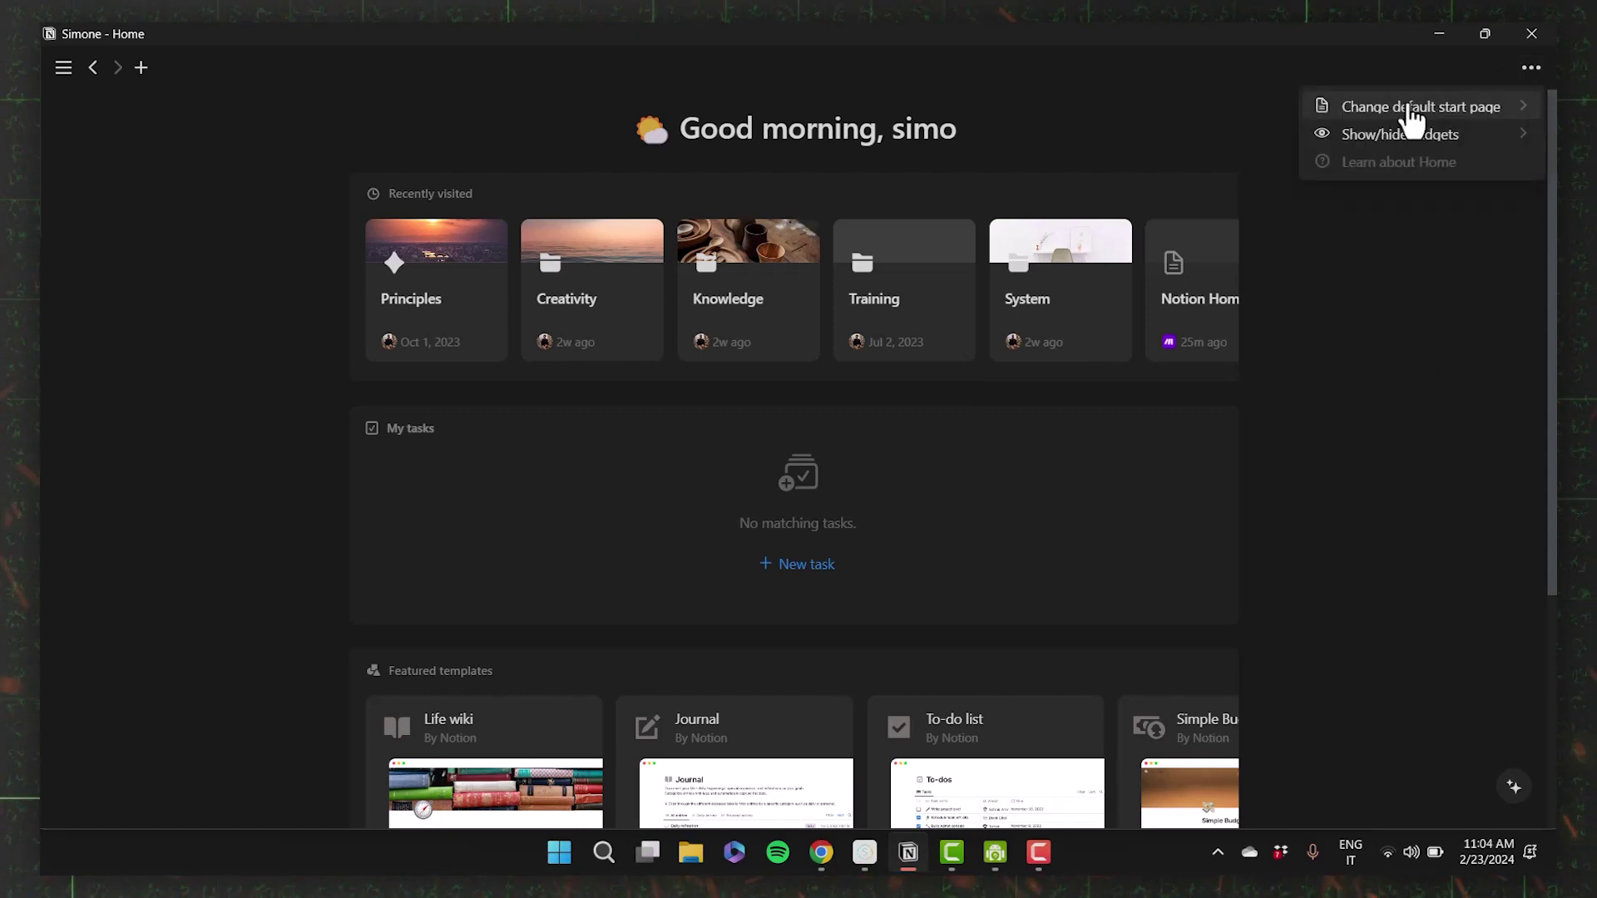
Step: Bring up the Show/hide widgets list: Greeting, My Tasks, Learn and Featured Templates
mouse_move(1406, 109)
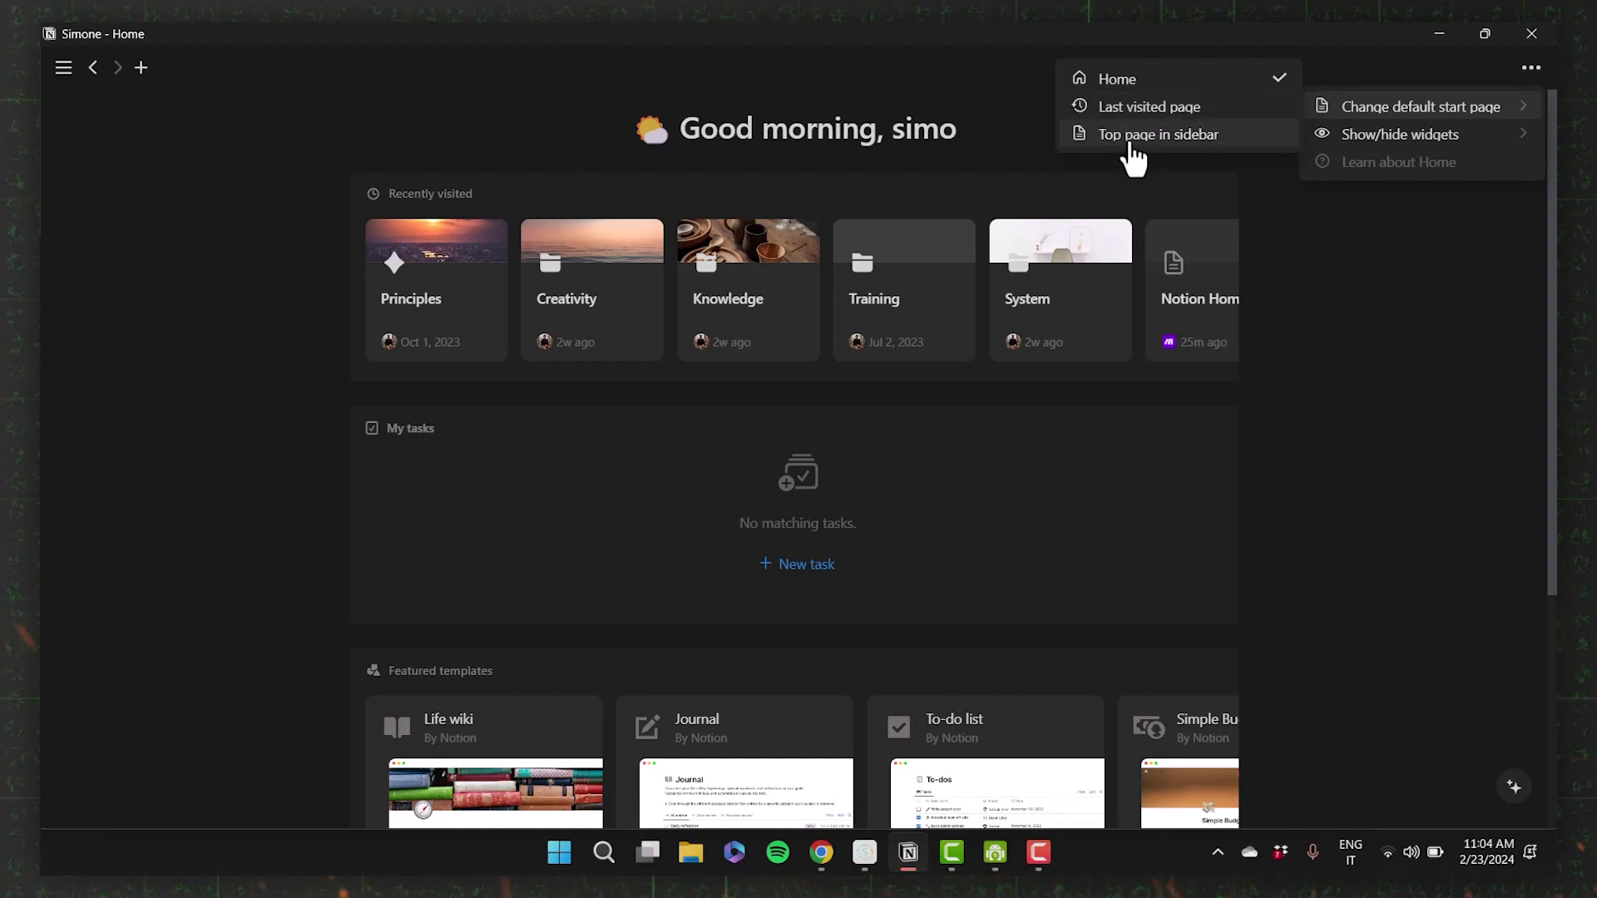
Step: Hide the Greeting, Learn and Featured Templates widgets from Home and close the options
mouse_move(1369, 150)
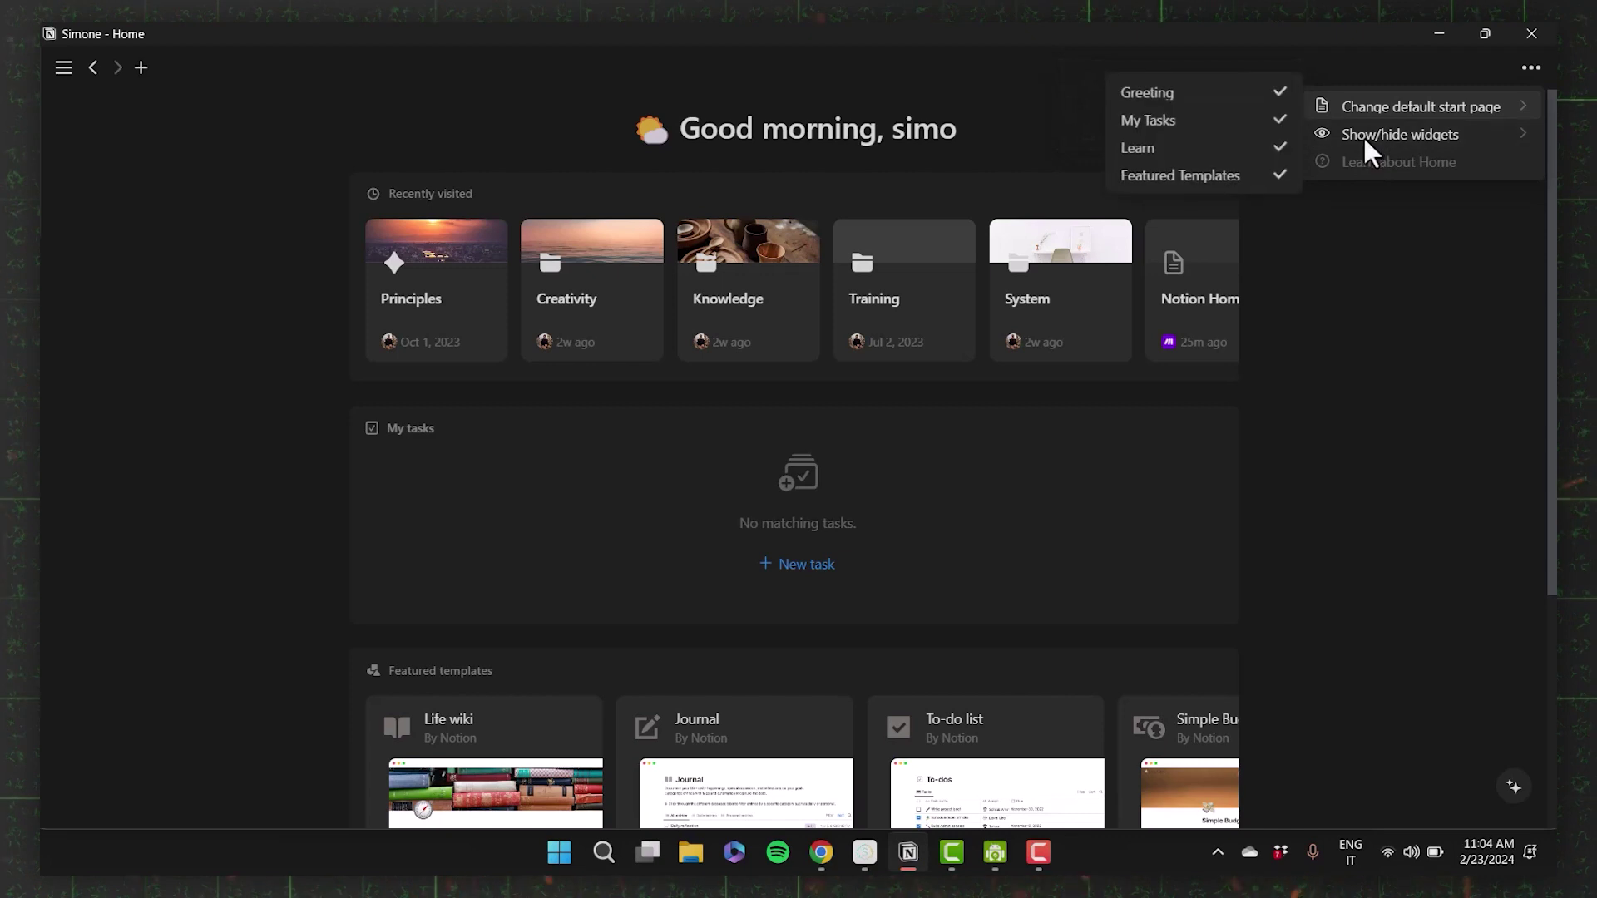
click(1228, 107)
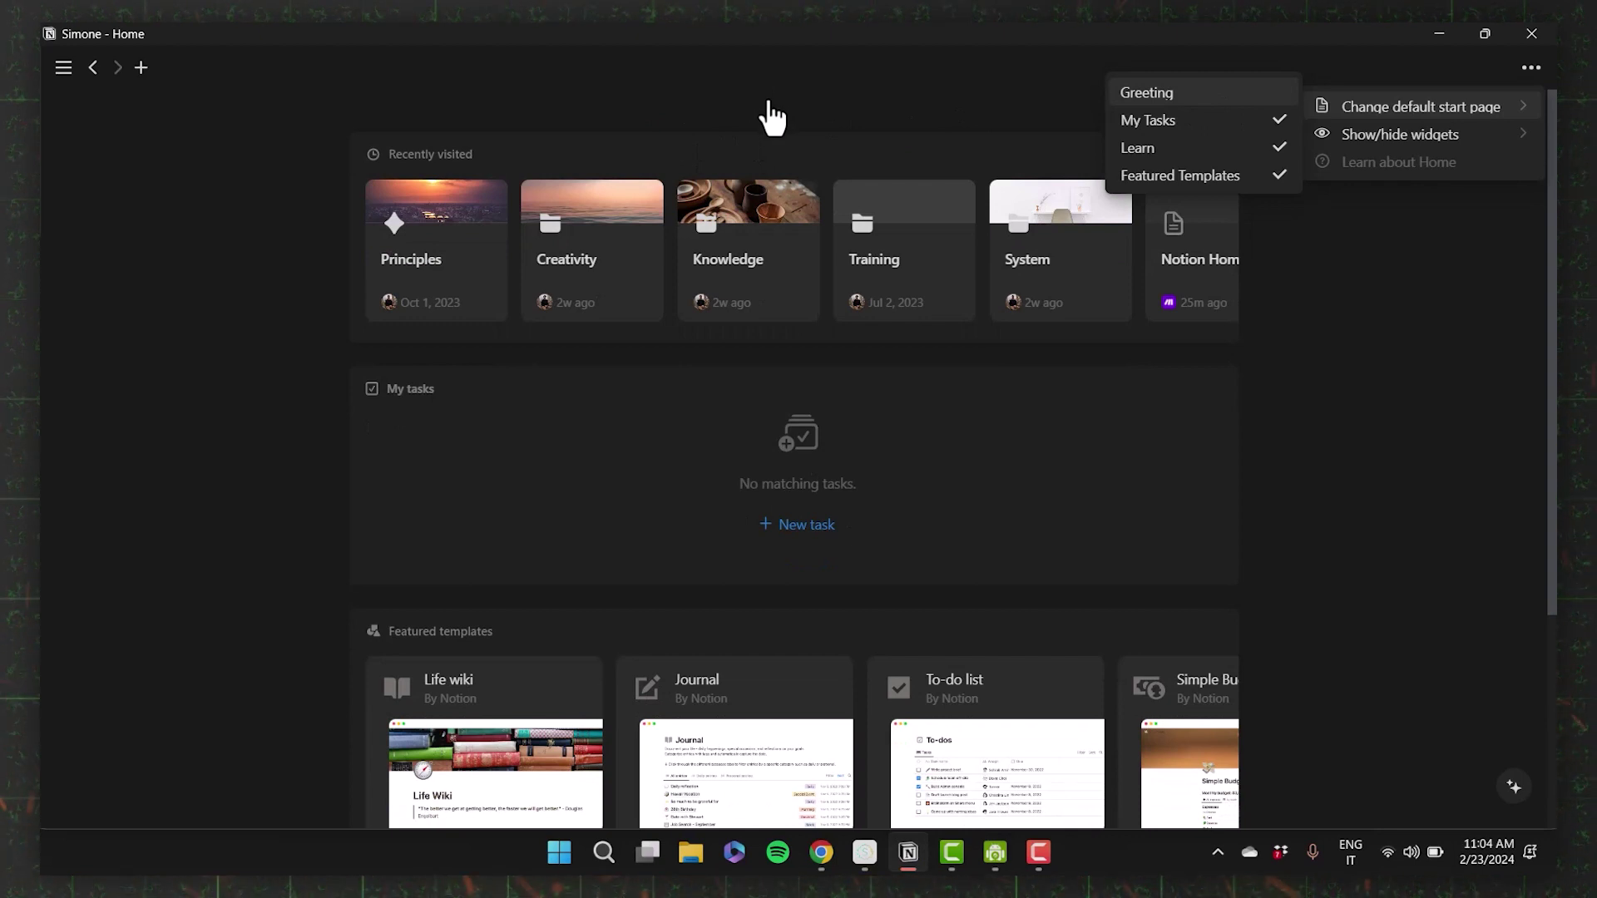
key(Down)
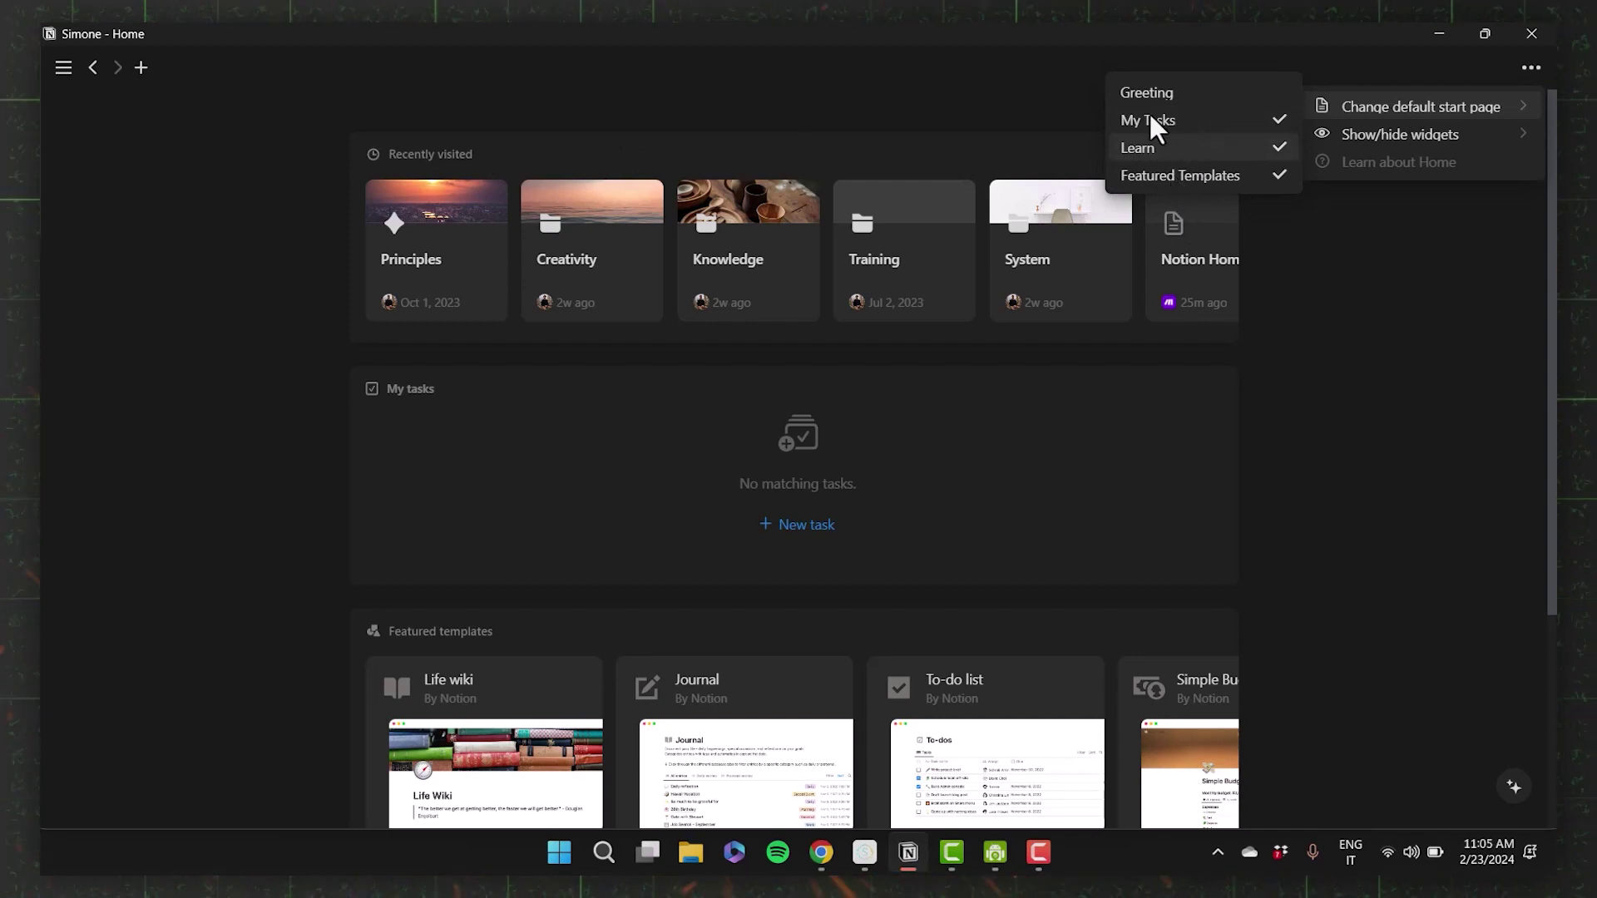
click(1138, 148)
click(1180, 175)
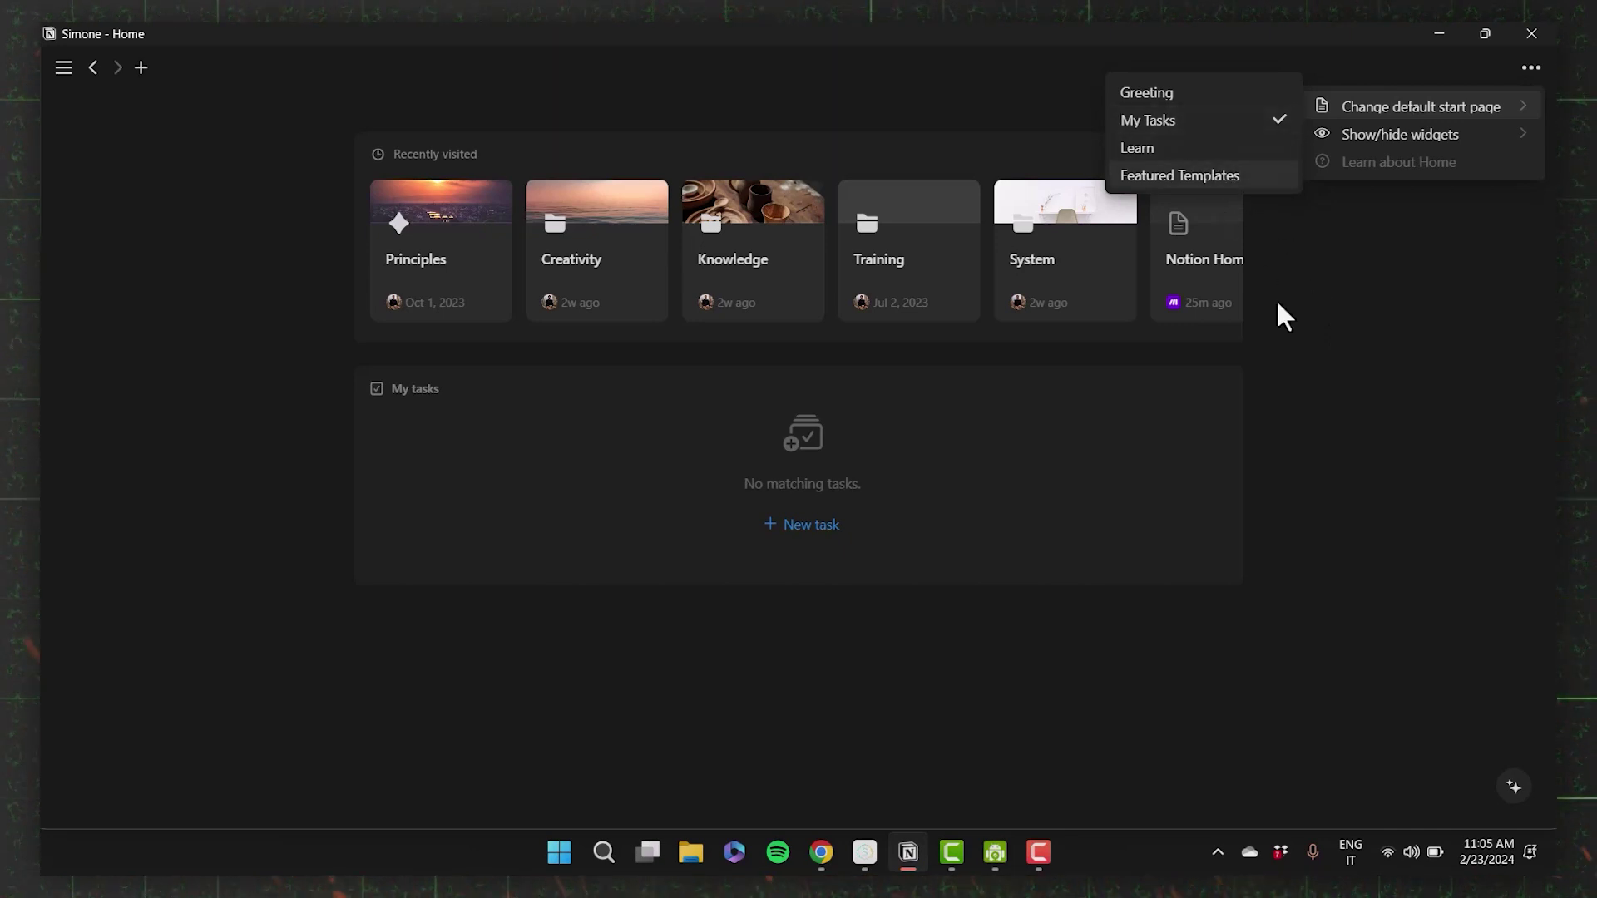
key(Escape)
key(Escape)
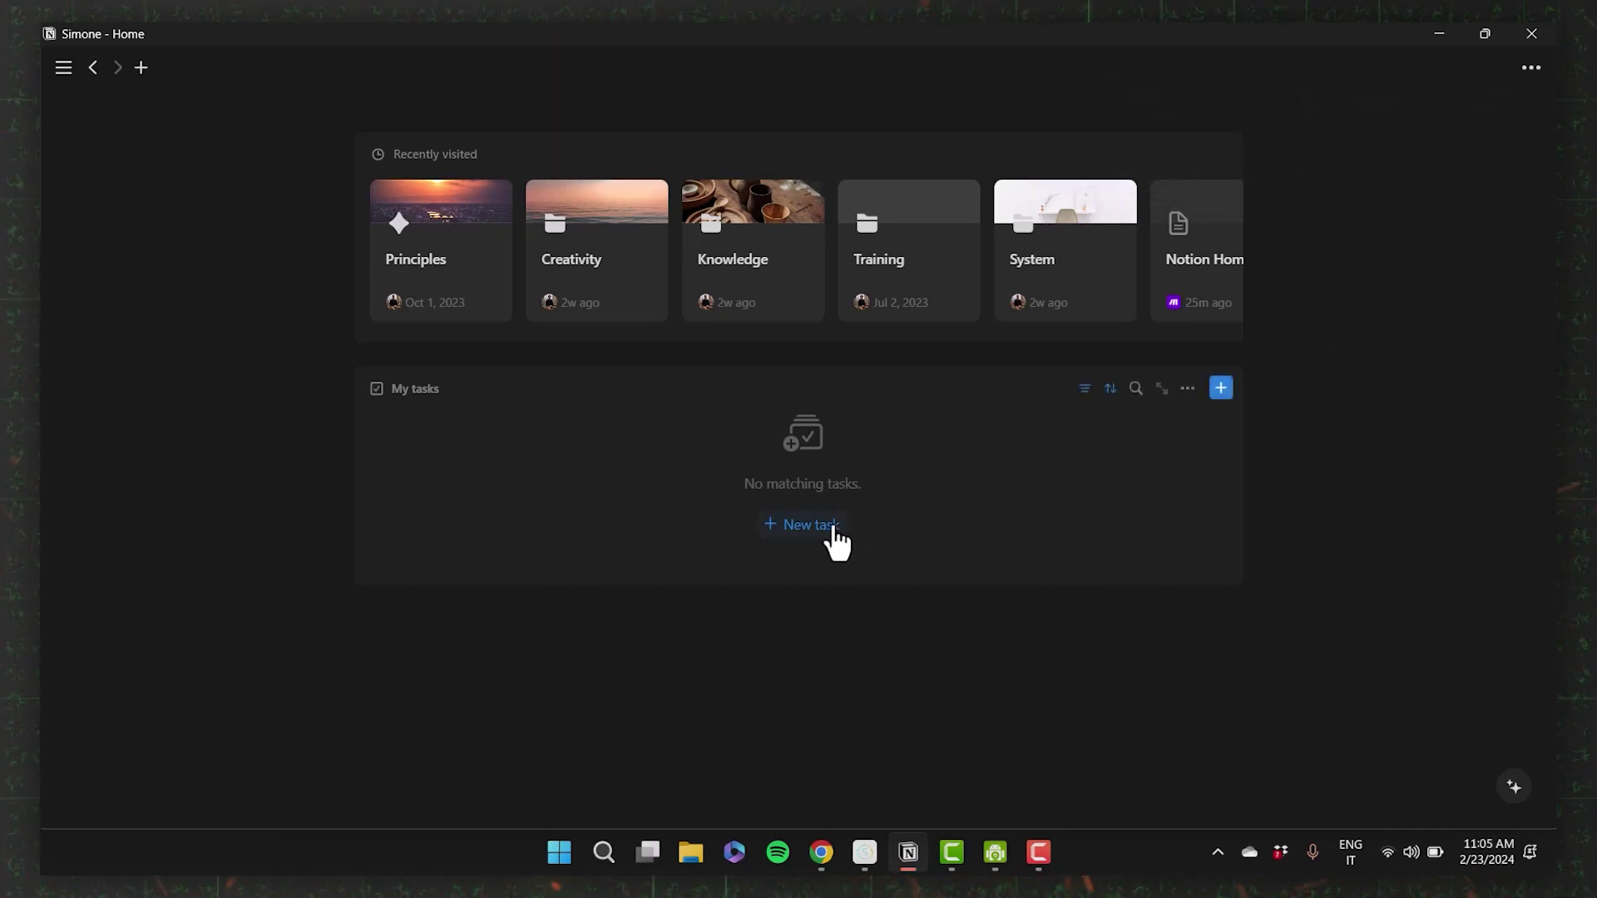
mouse_move(88, 346)
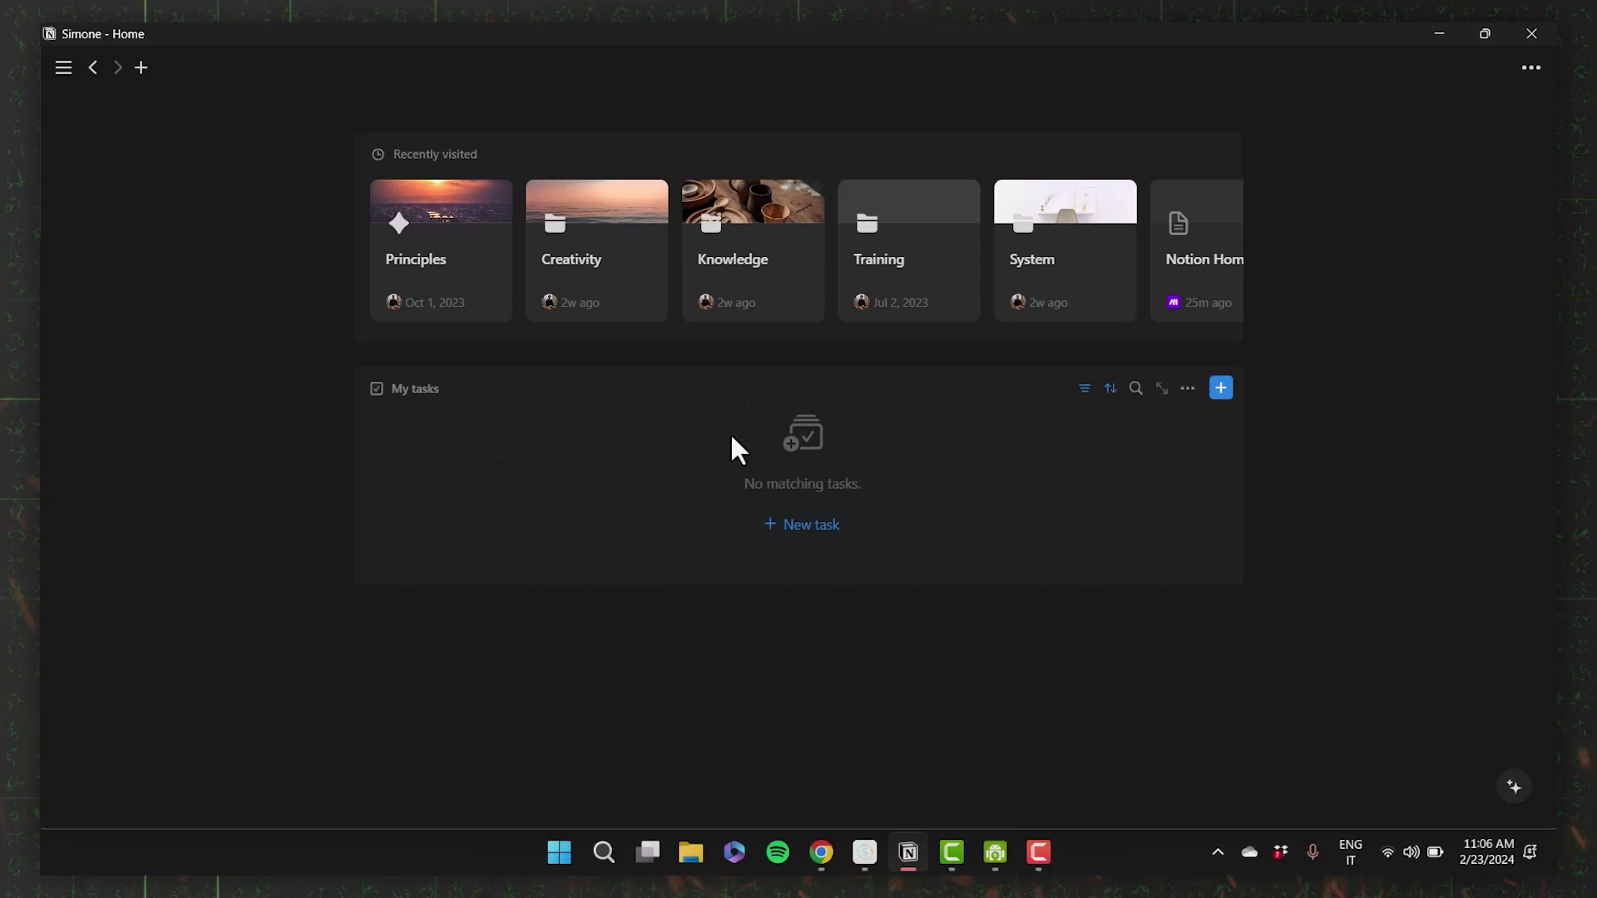
mouse_move(166, 389)
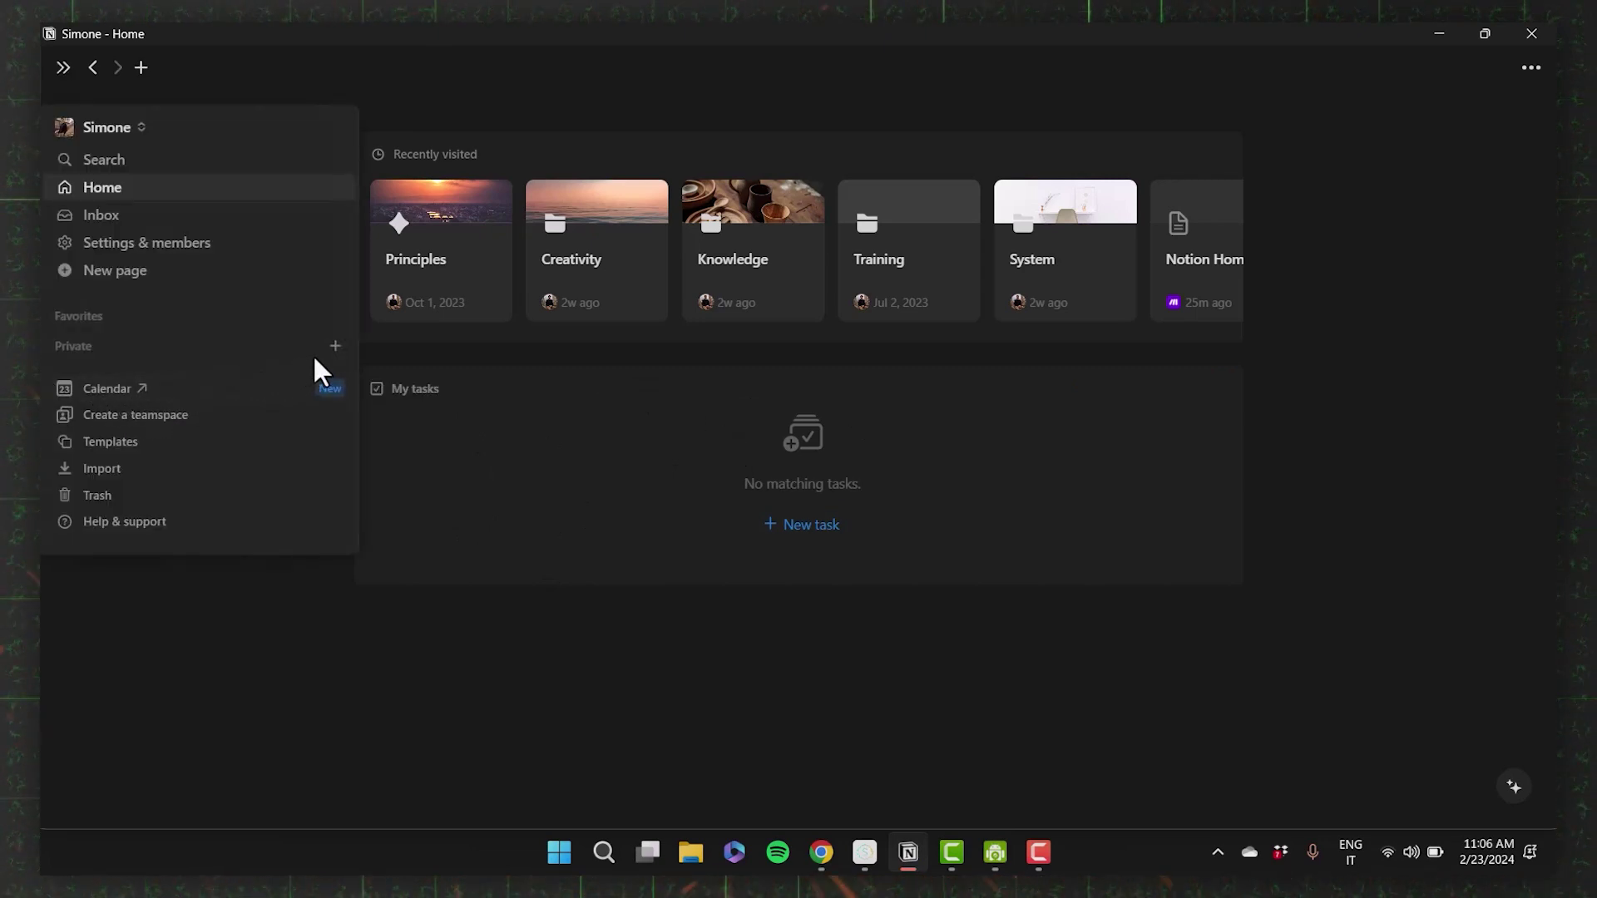
Step: Open the Templates gallery from the sidebar, then dismiss it to land on a new Untitled page
click(213, 449)
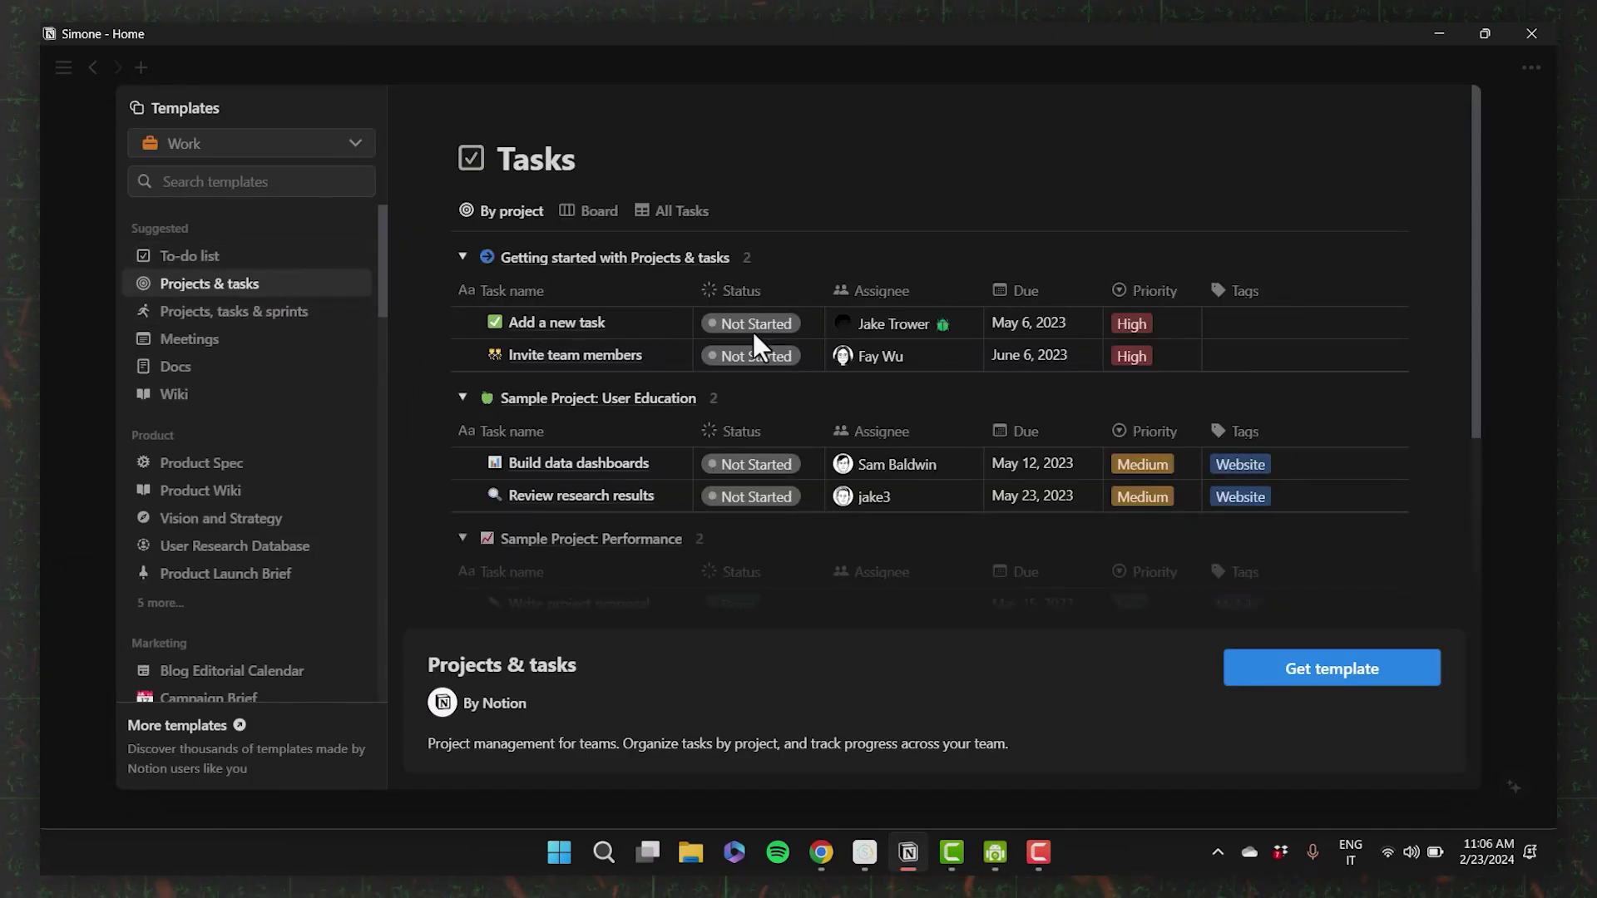
key(Escape)
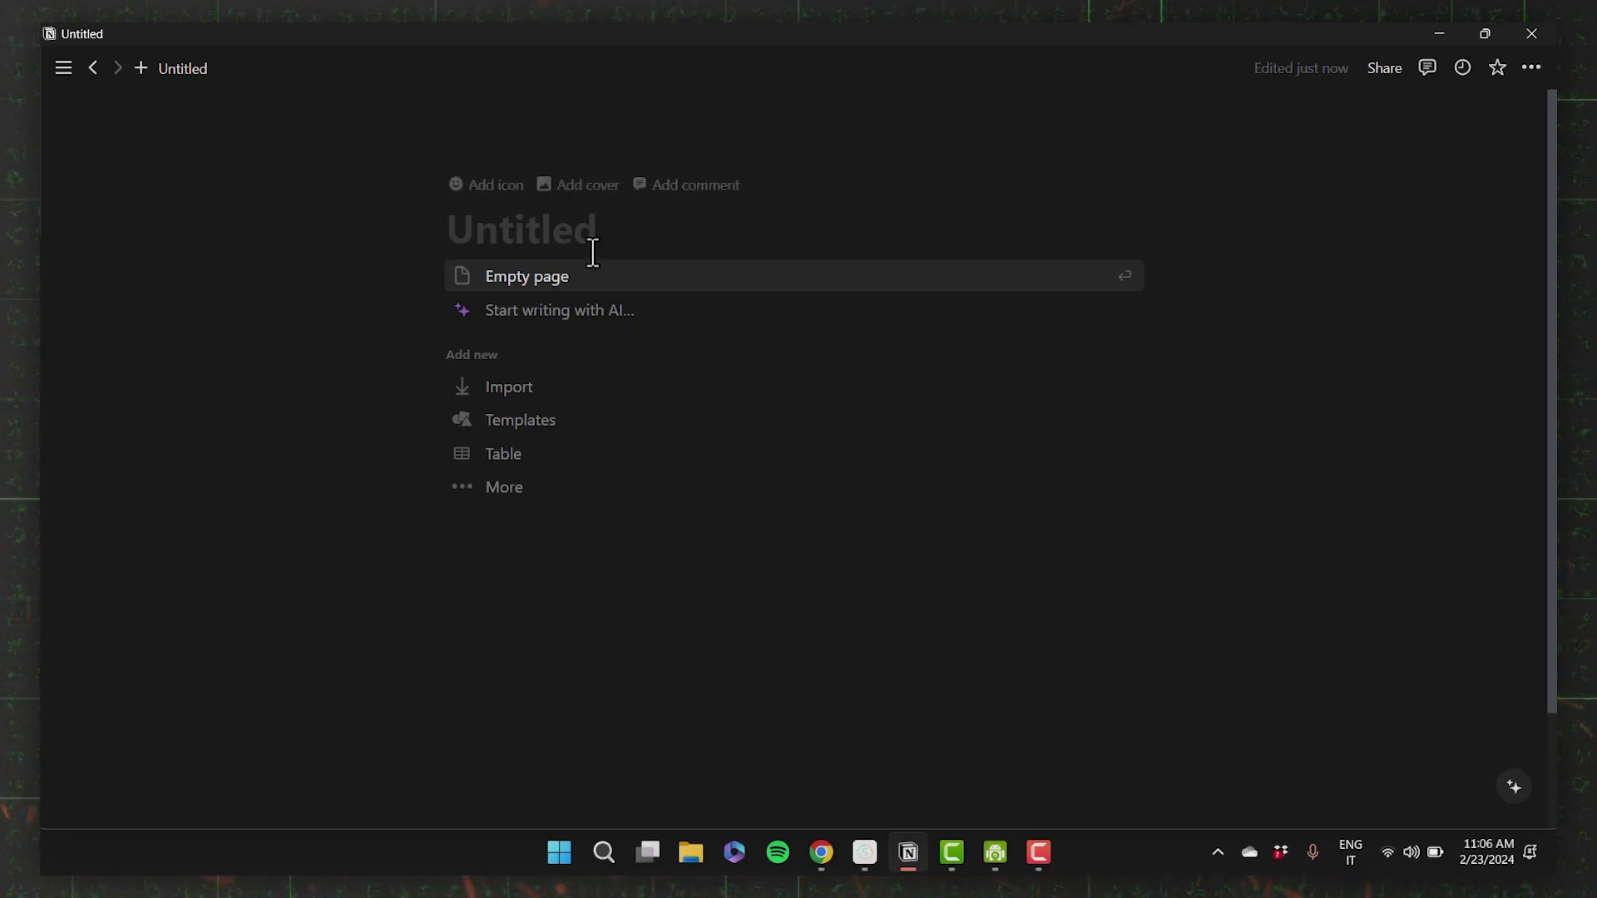
Step: Turn the new page into a table database titled Tasks_Test with Name and Tags columns
click(543, 468)
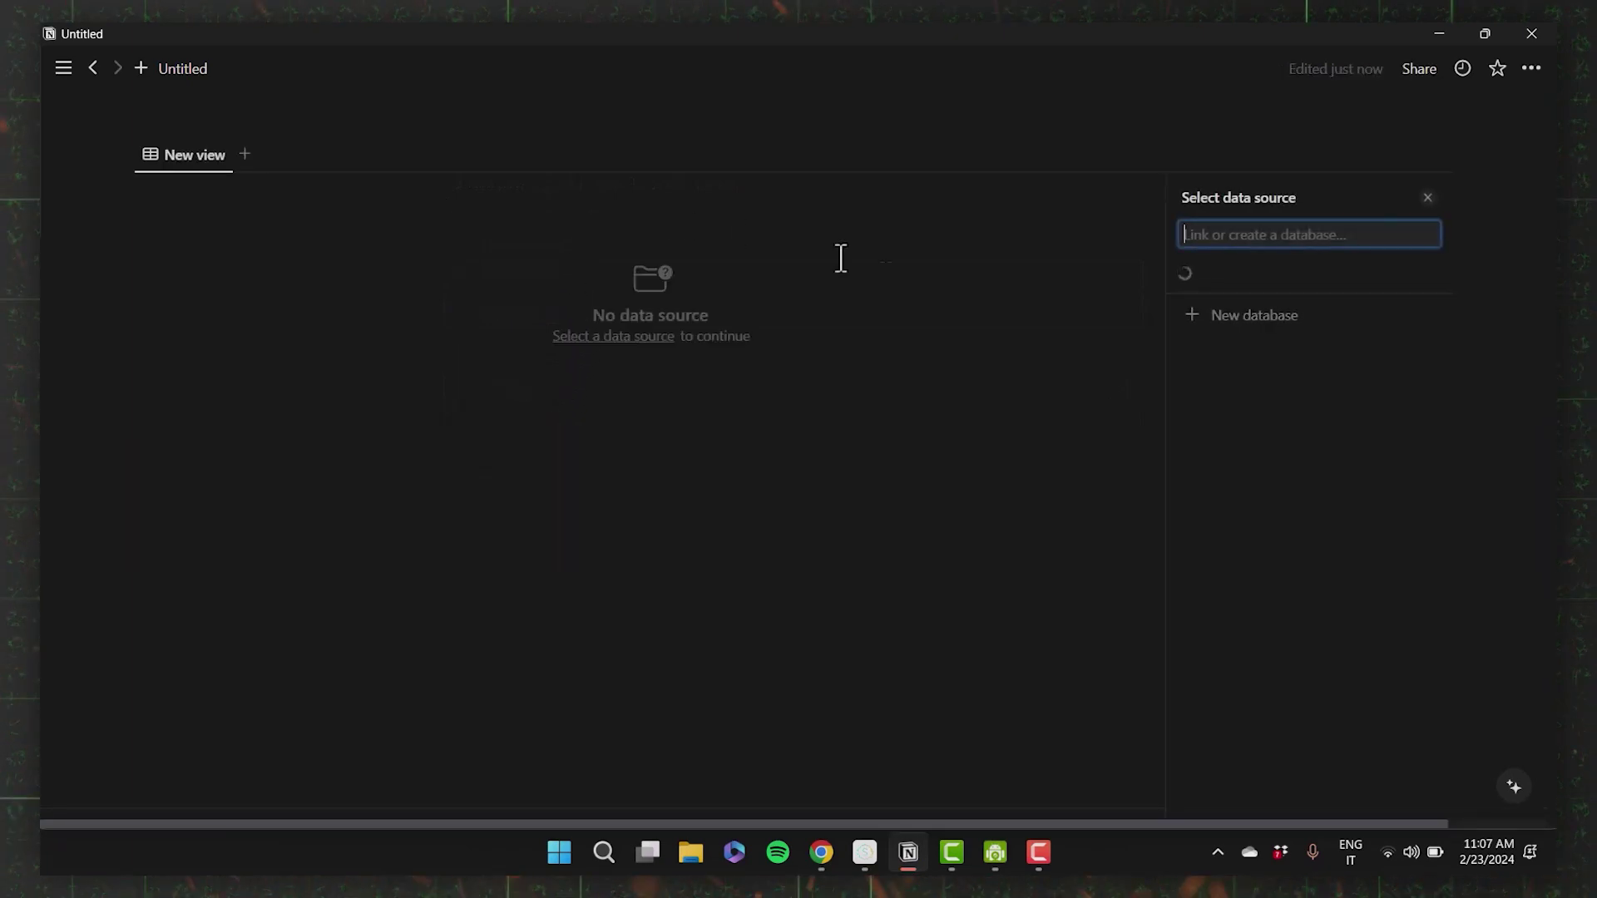
click(1243, 522)
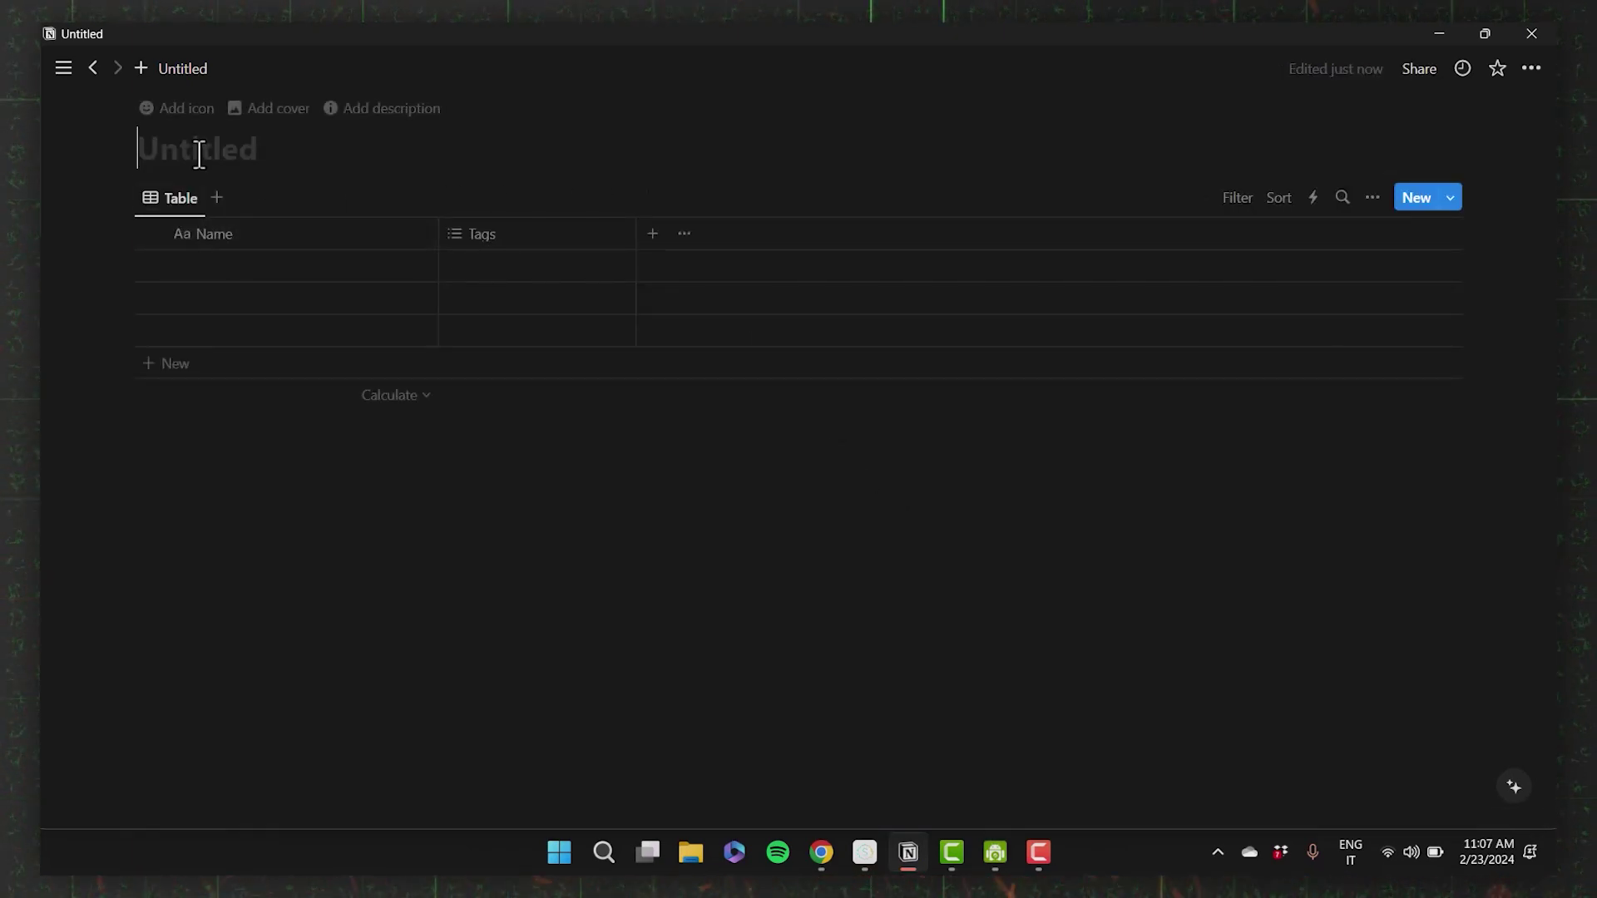
text(Tasks_Test)
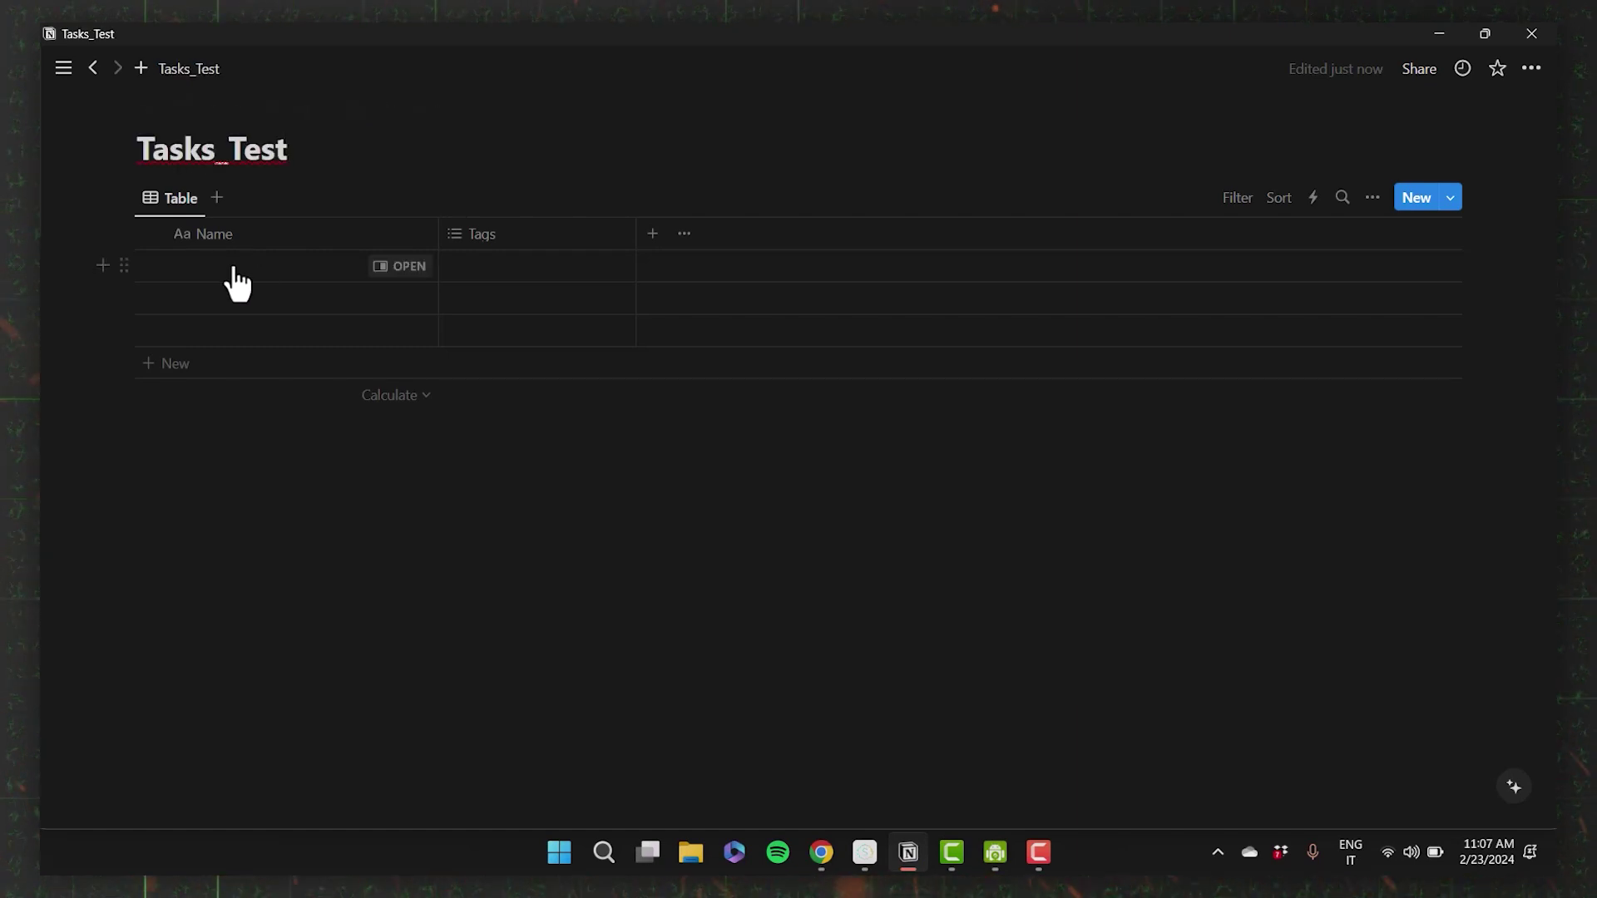
click(239, 283)
click(367, 197)
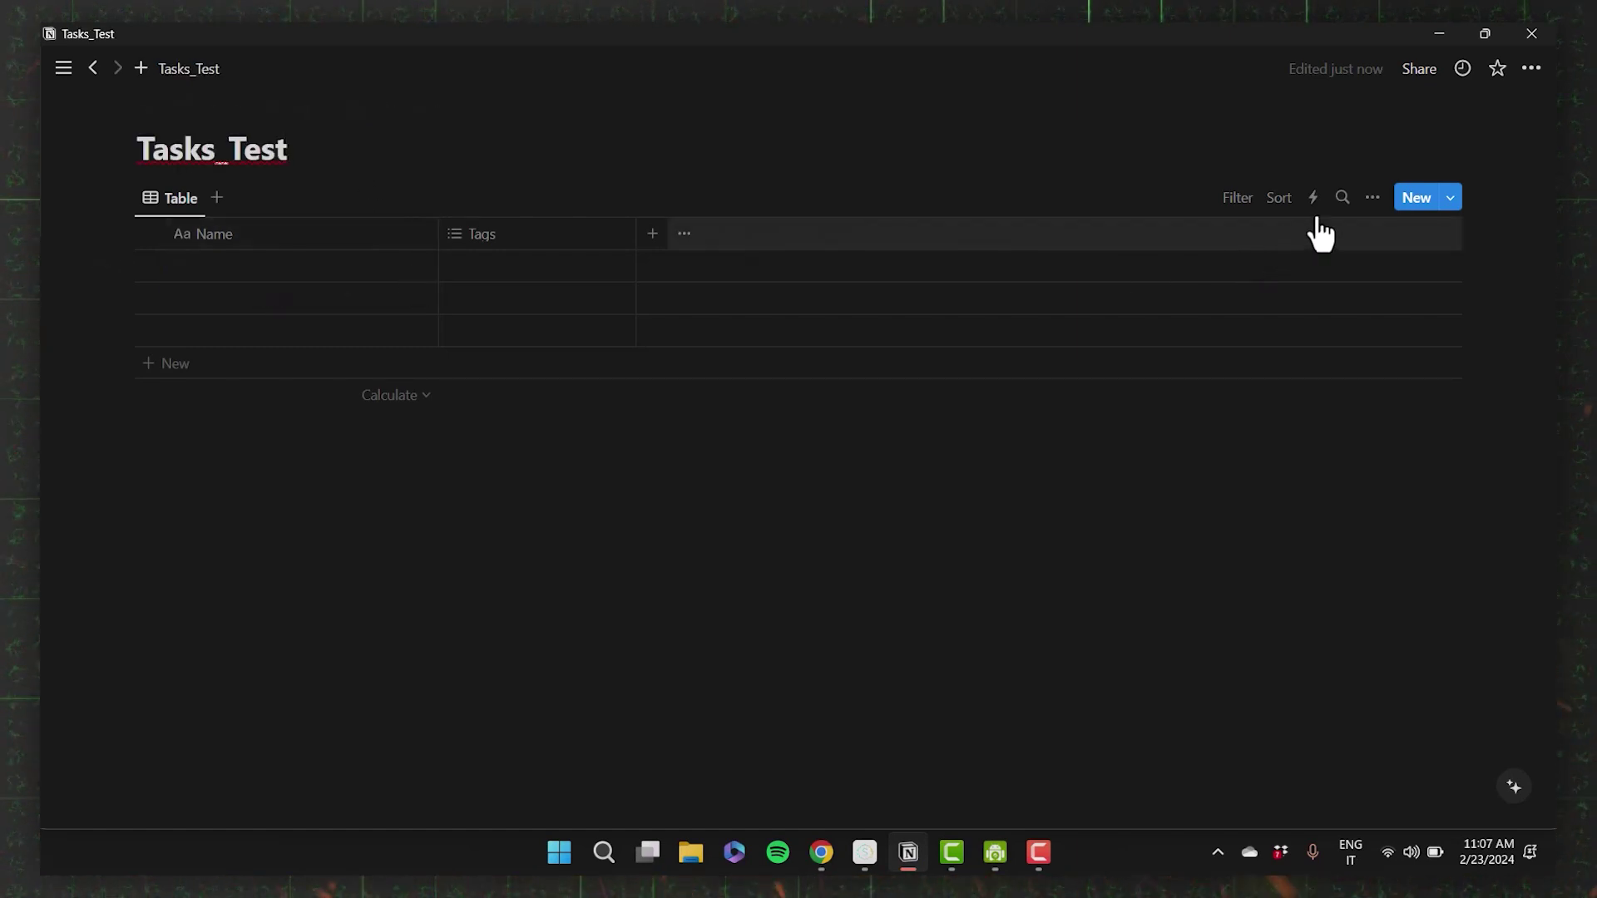
click(1373, 199)
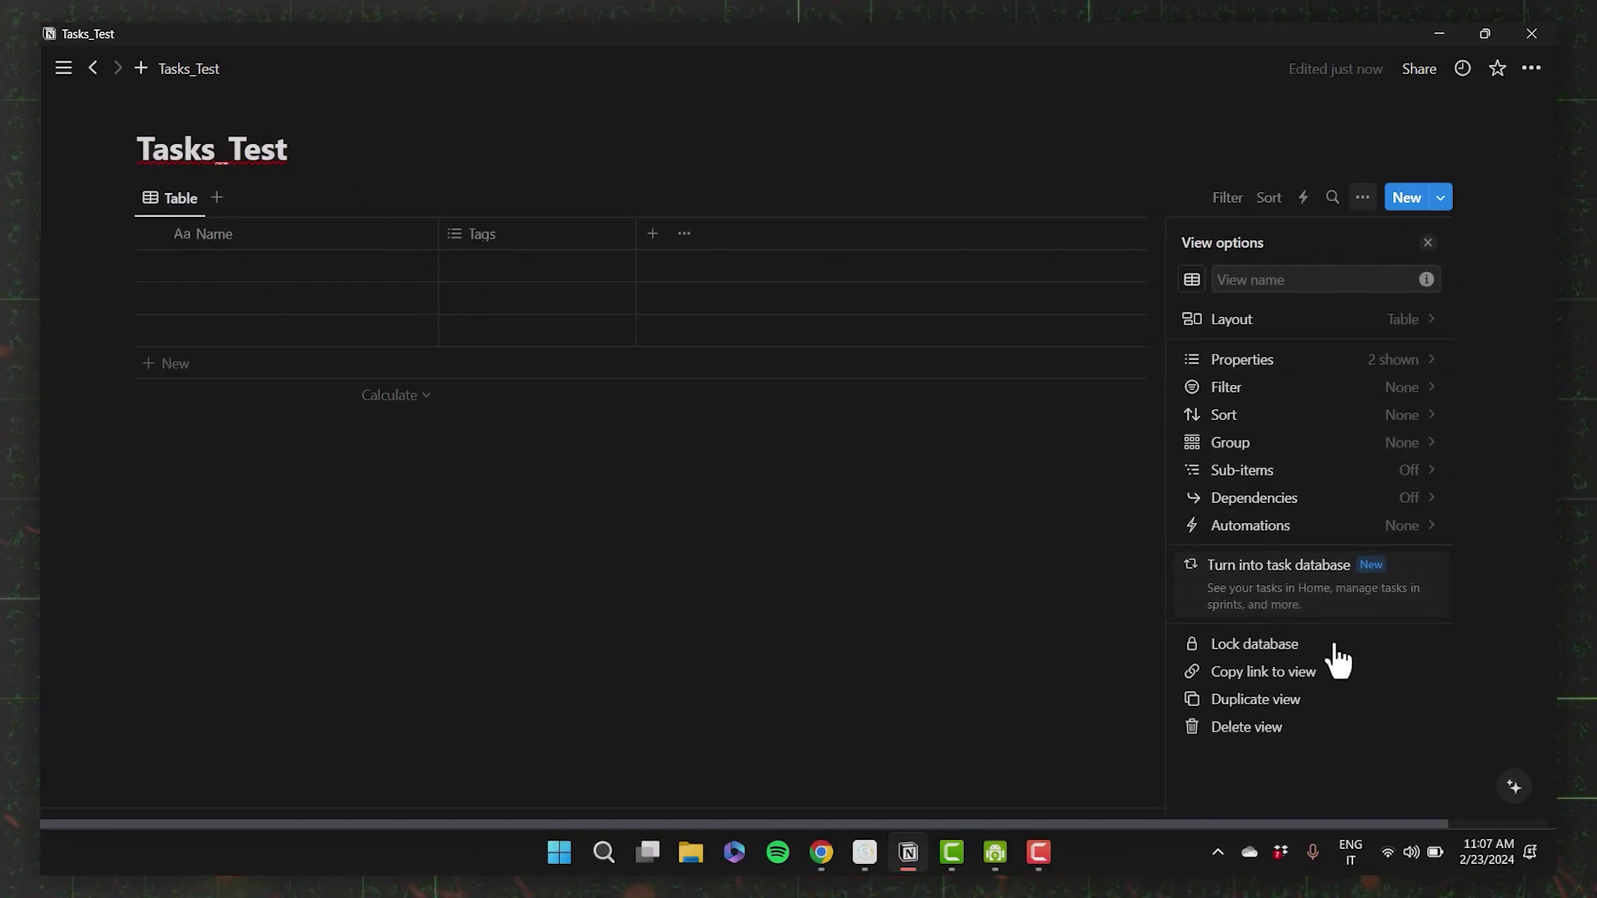
Step: Start converting Tasks_Test to a task database and review its status, assignee and due date requirements
click(1285, 572)
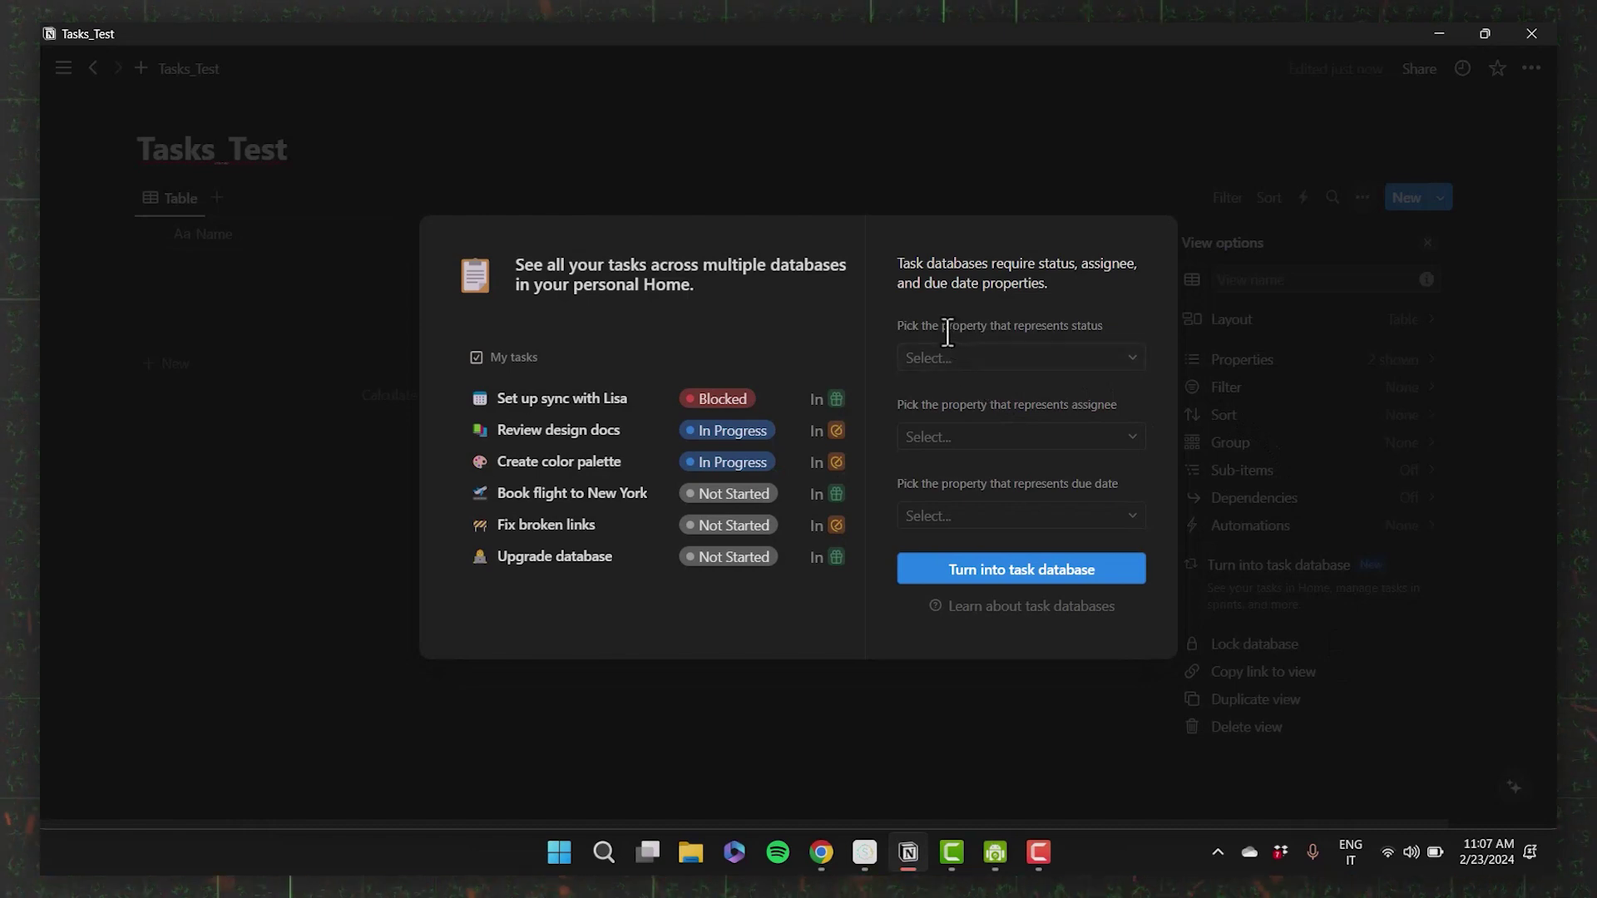
drag(948, 327, 1082, 335)
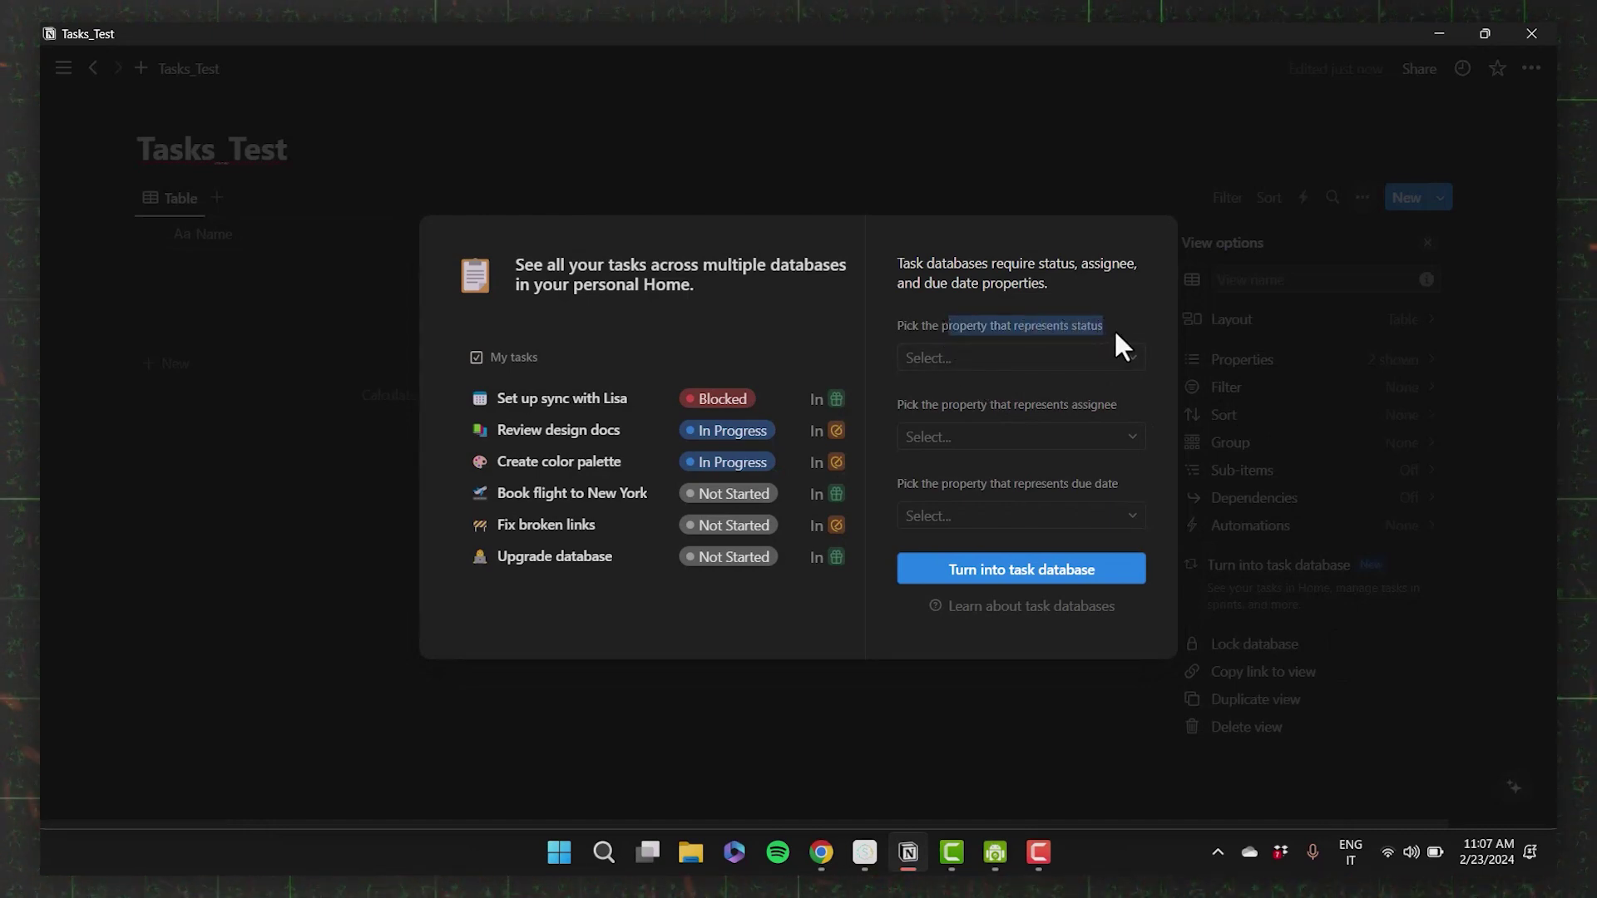
triple_click(1045, 403)
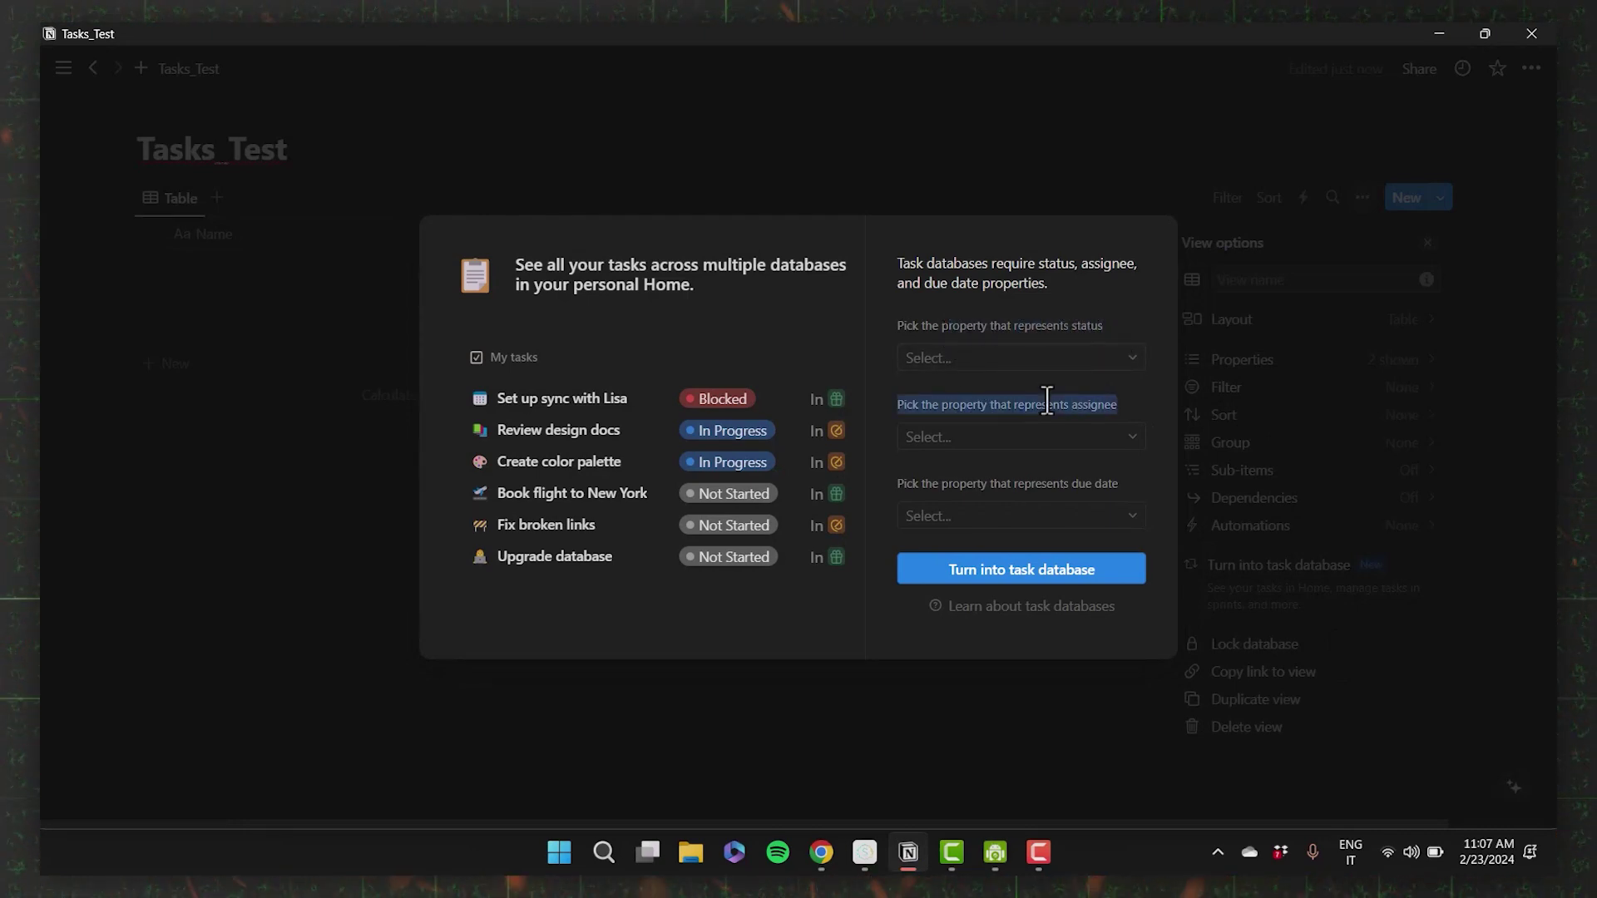
triple_click(1029, 485)
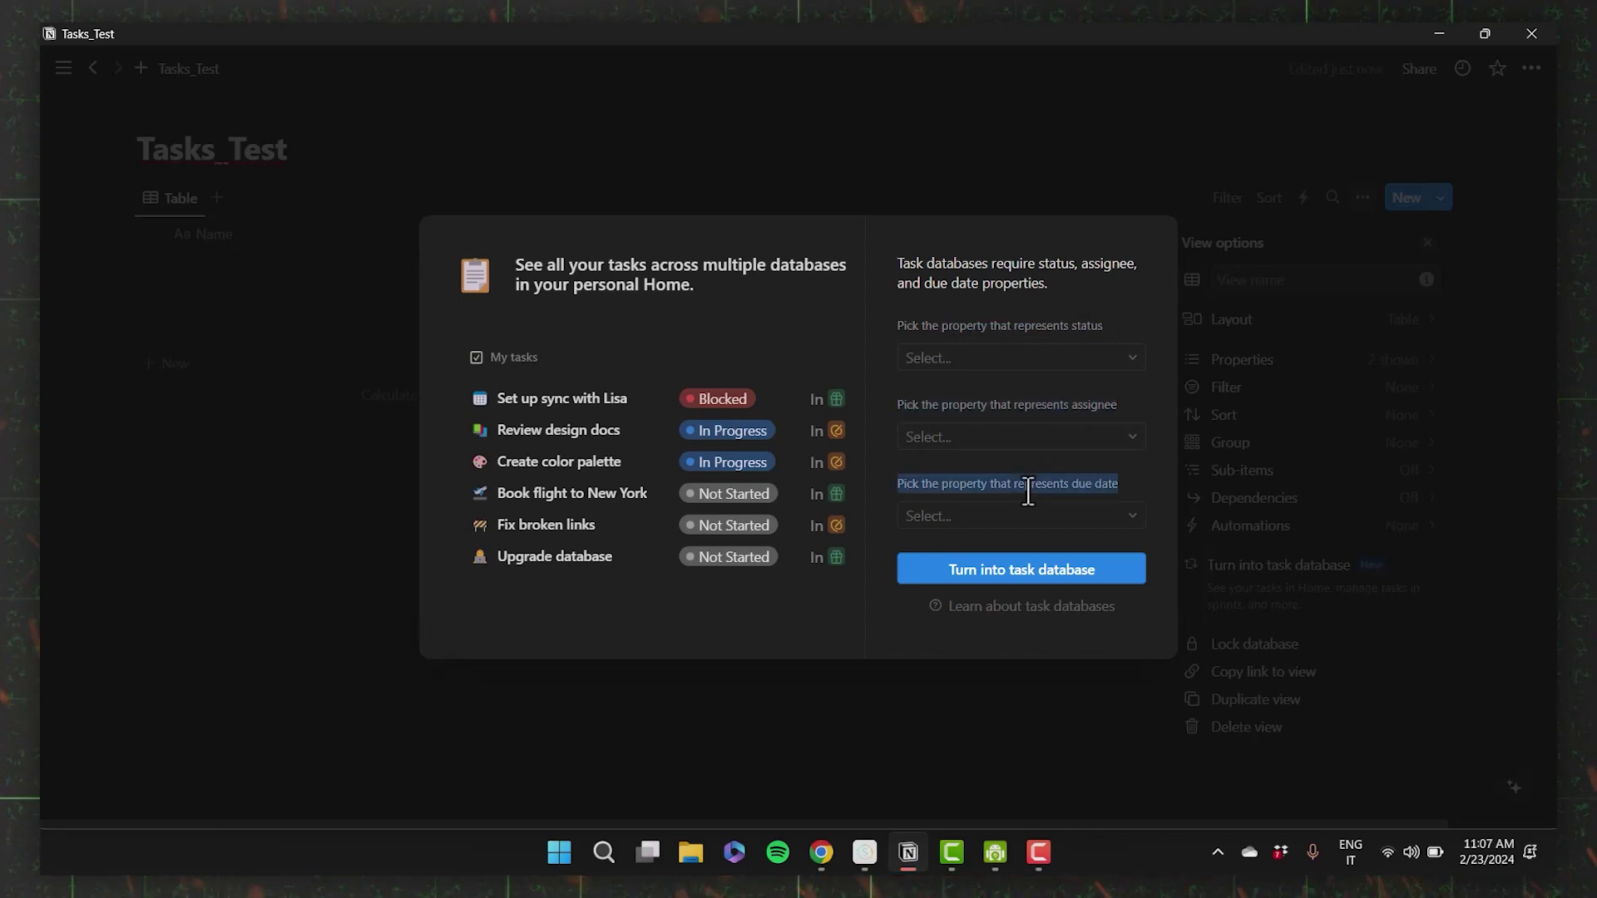
click(1009, 384)
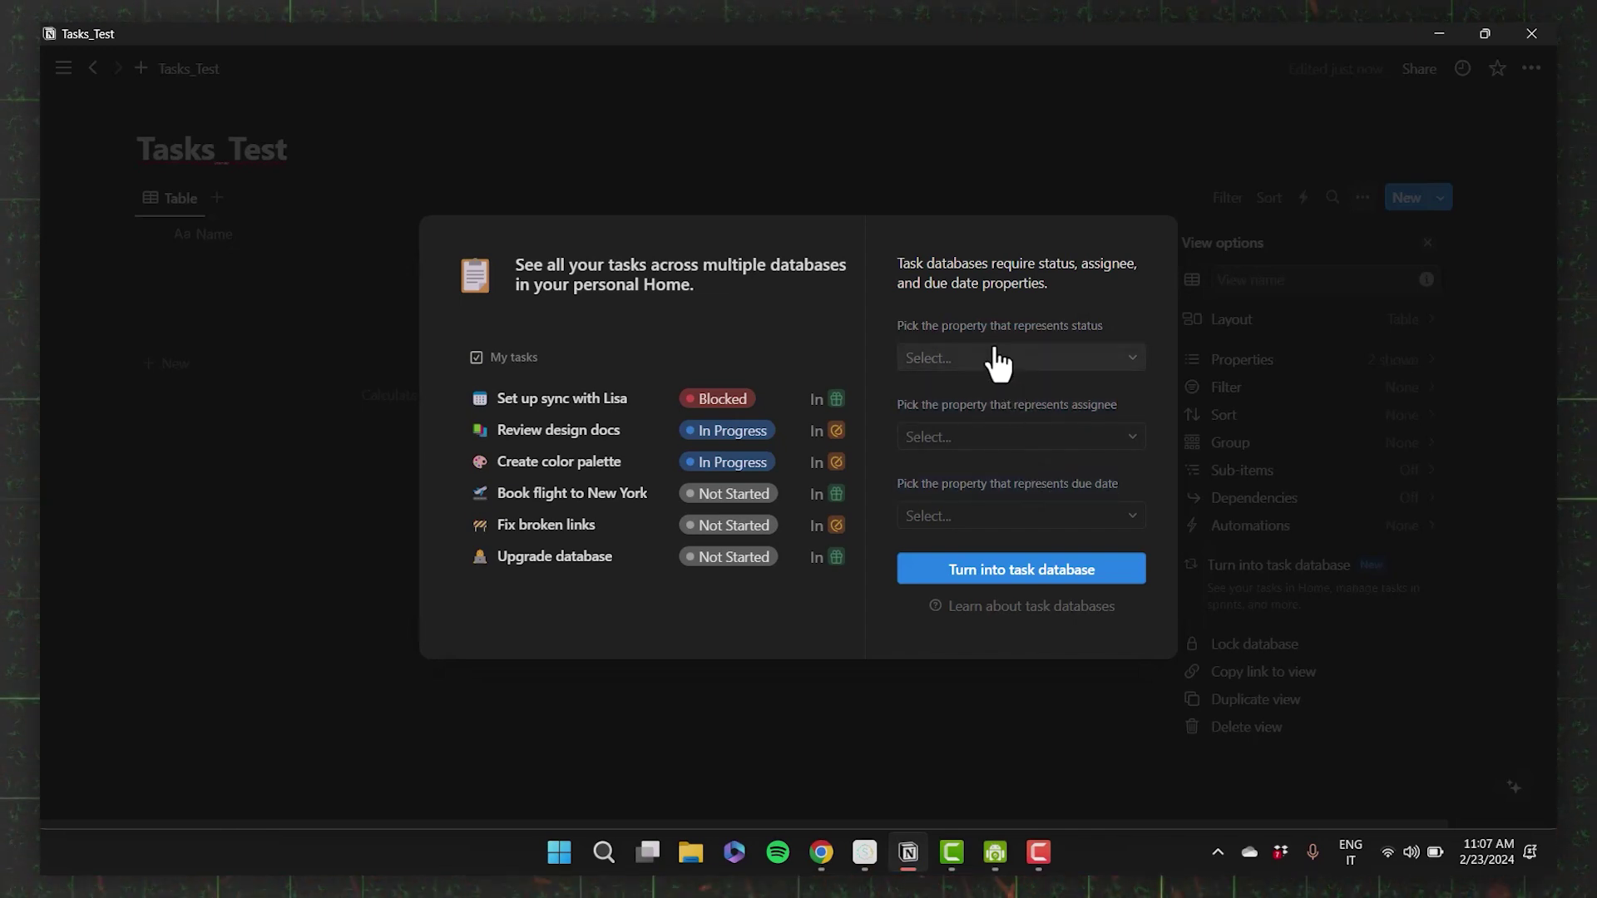
Step: Create new Status, Assignee and Due properties and turn Tasks_Test into a task database
click(1004, 366)
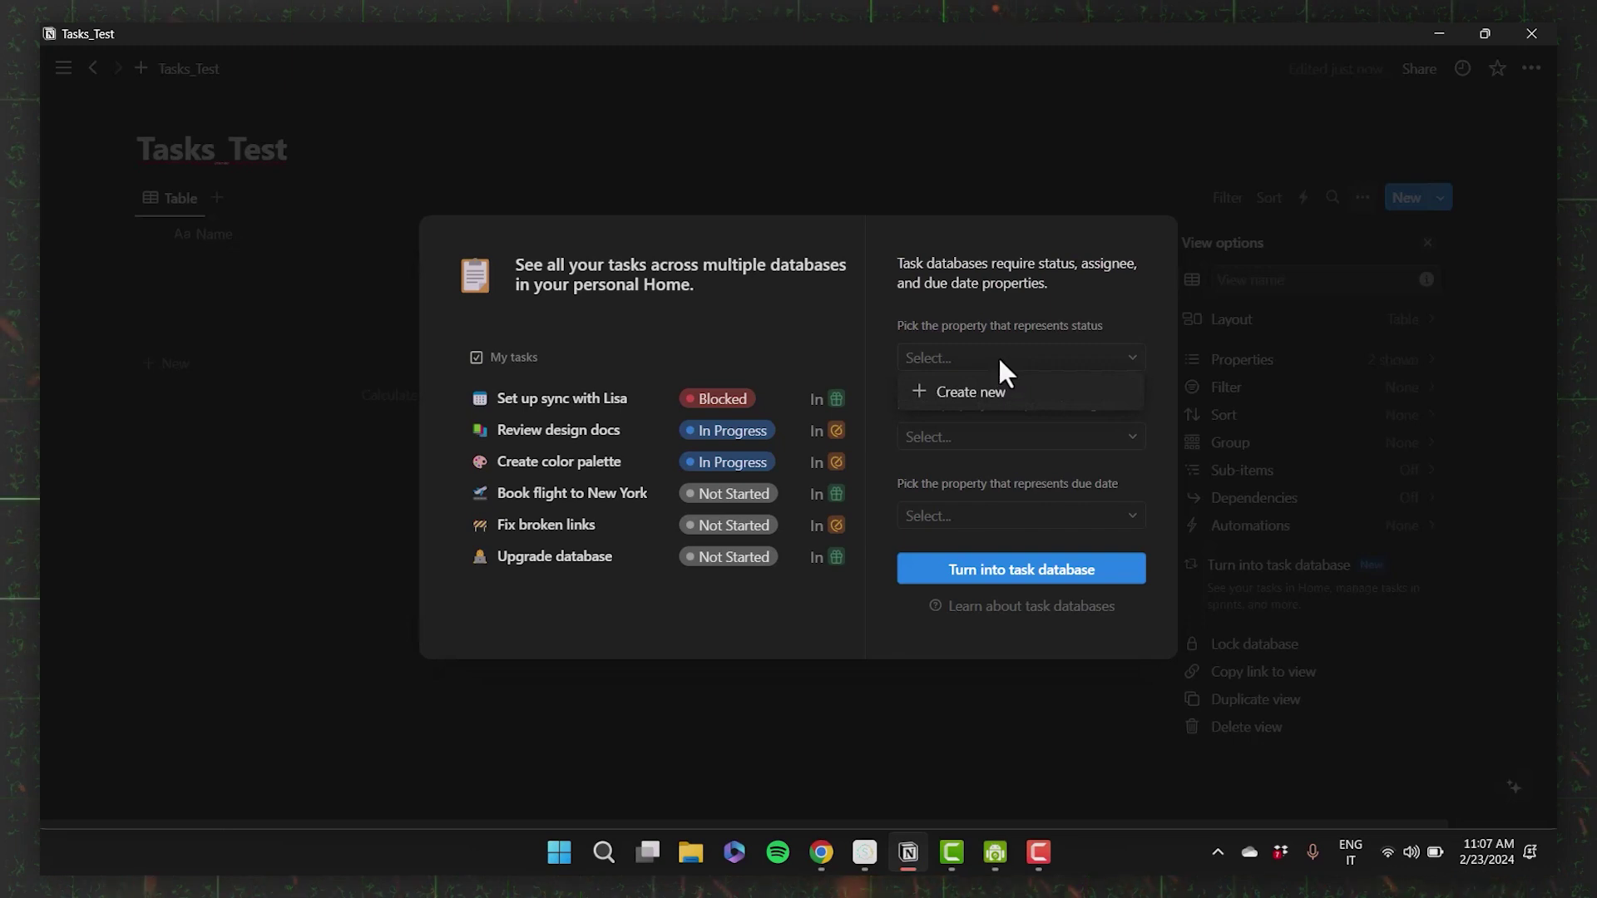
click(990, 395)
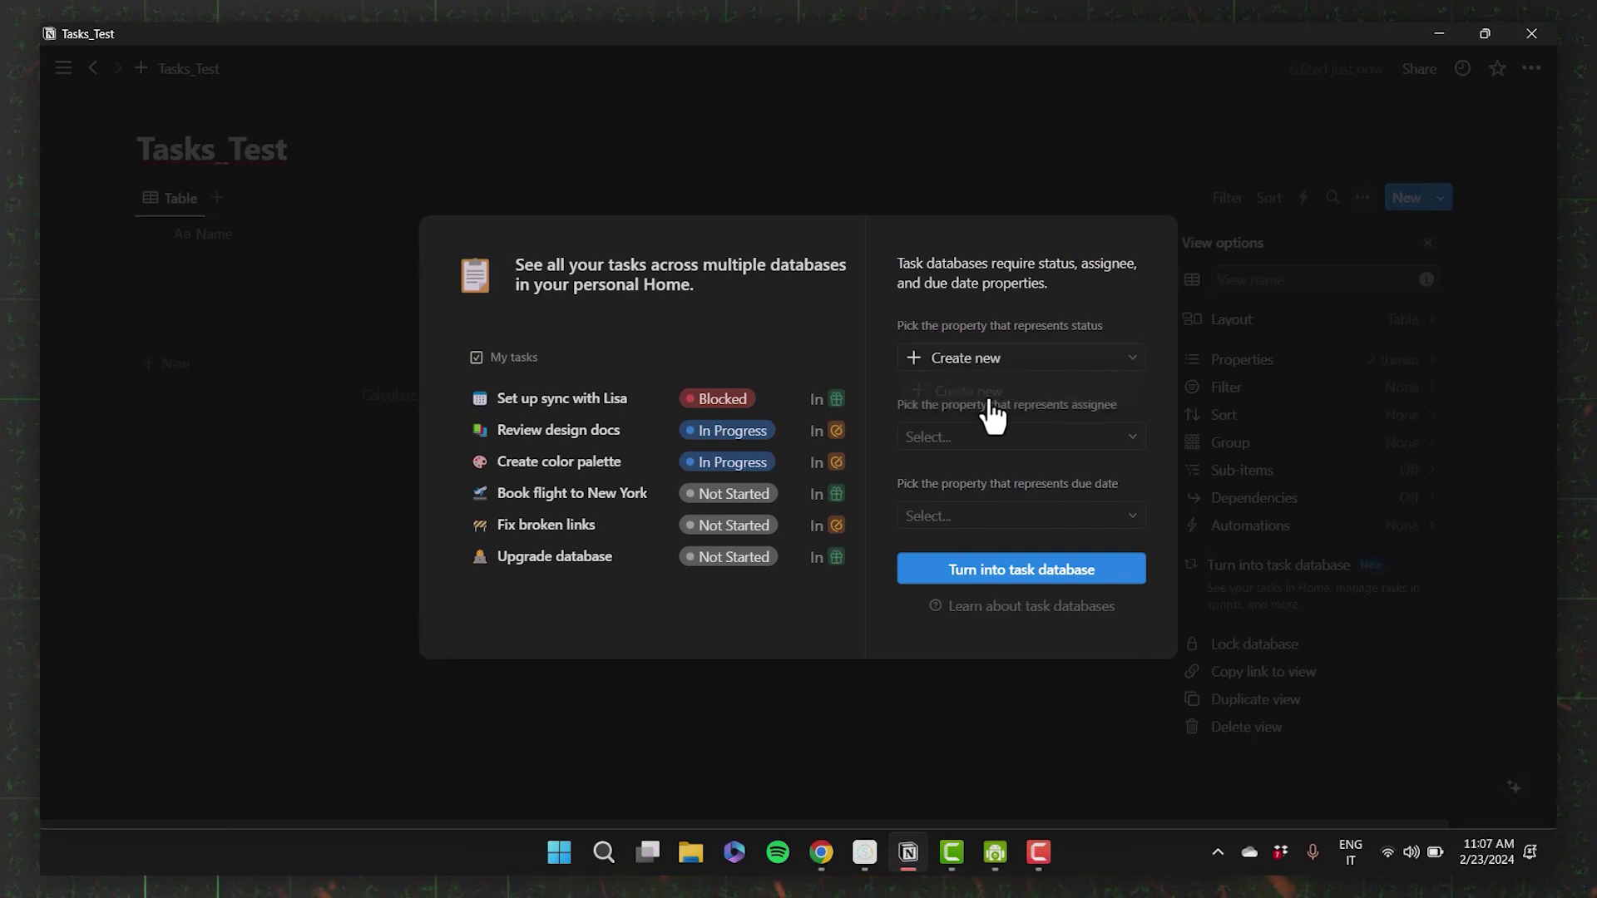
click(991, 437)
click(986, 471)
click(981, 516)
click(973, 545)
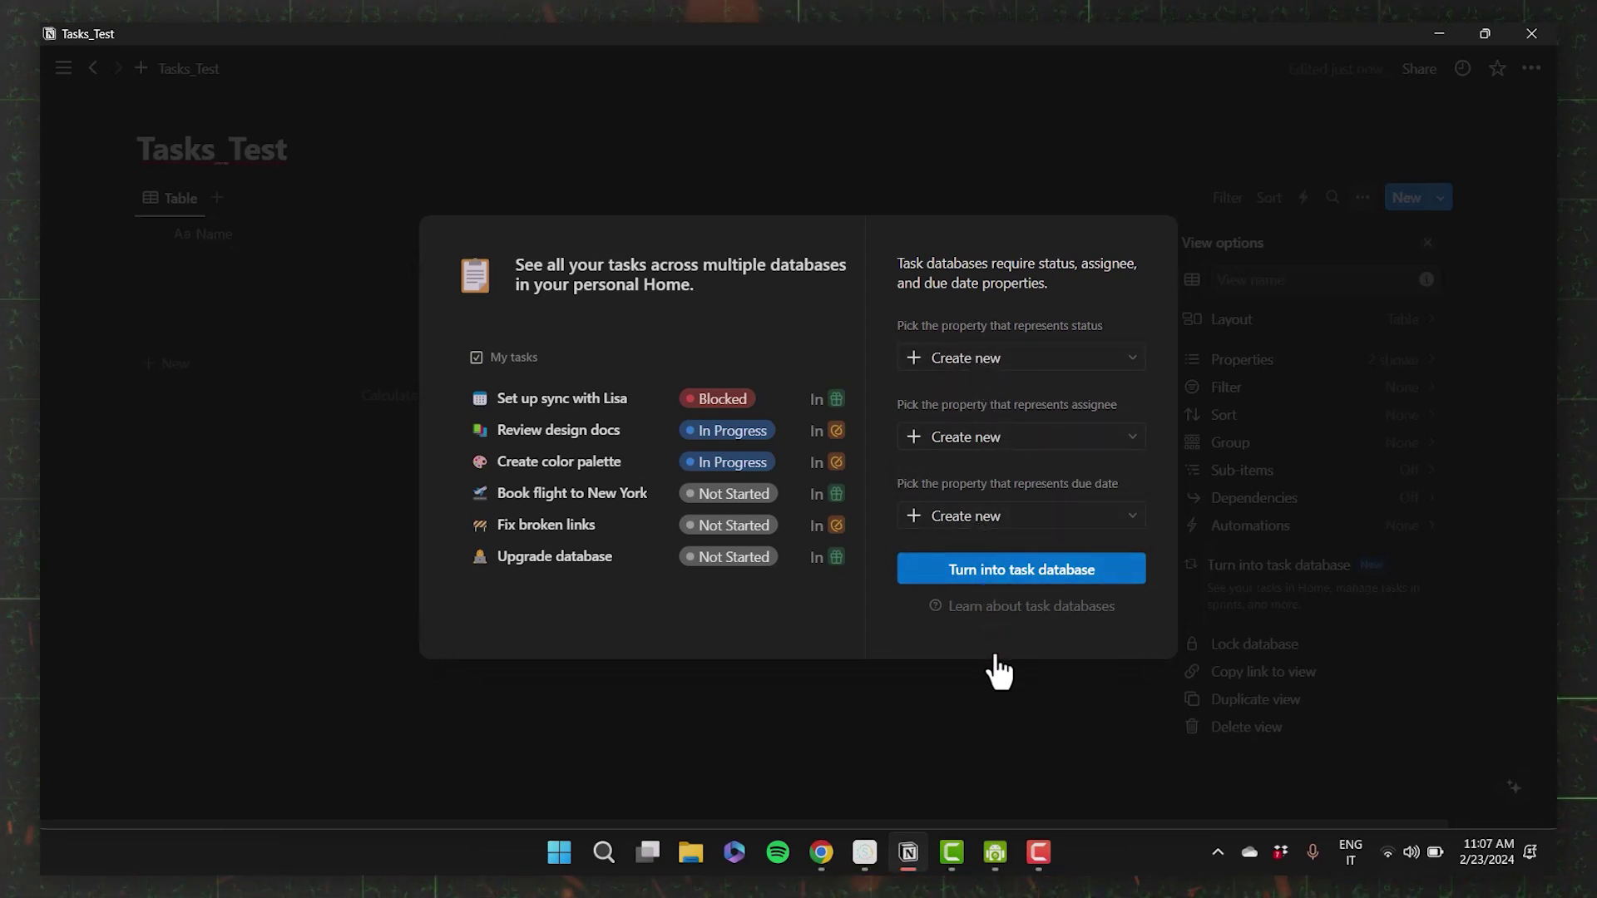
click(982, 569)
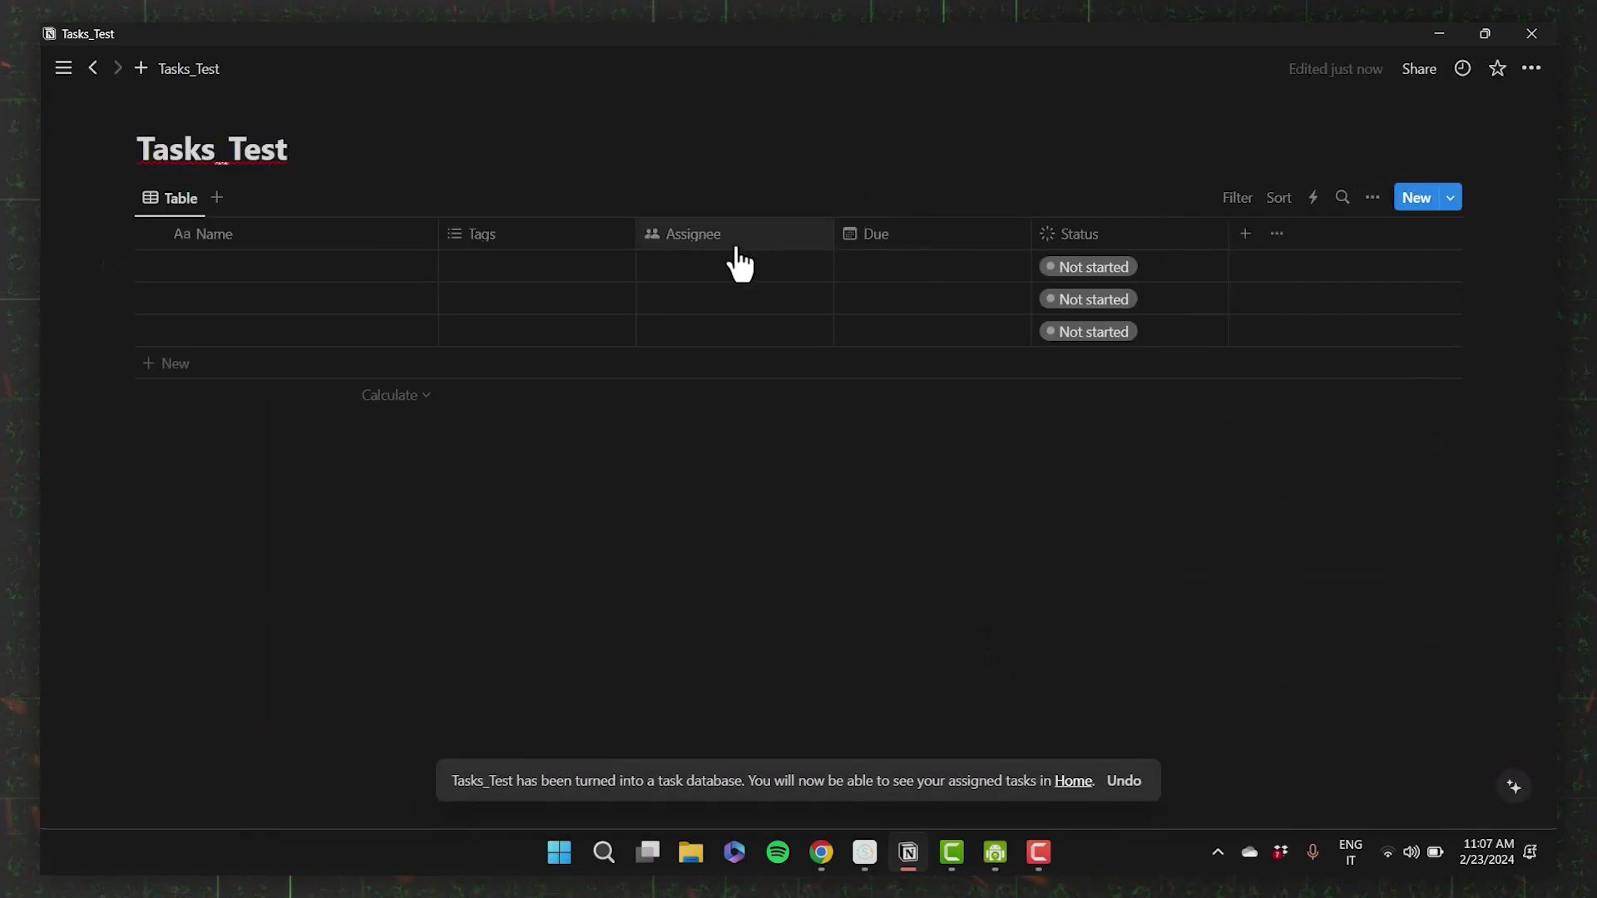
Step: Delete the Tags property from Tasks_Test for everyone
click(563, 243)
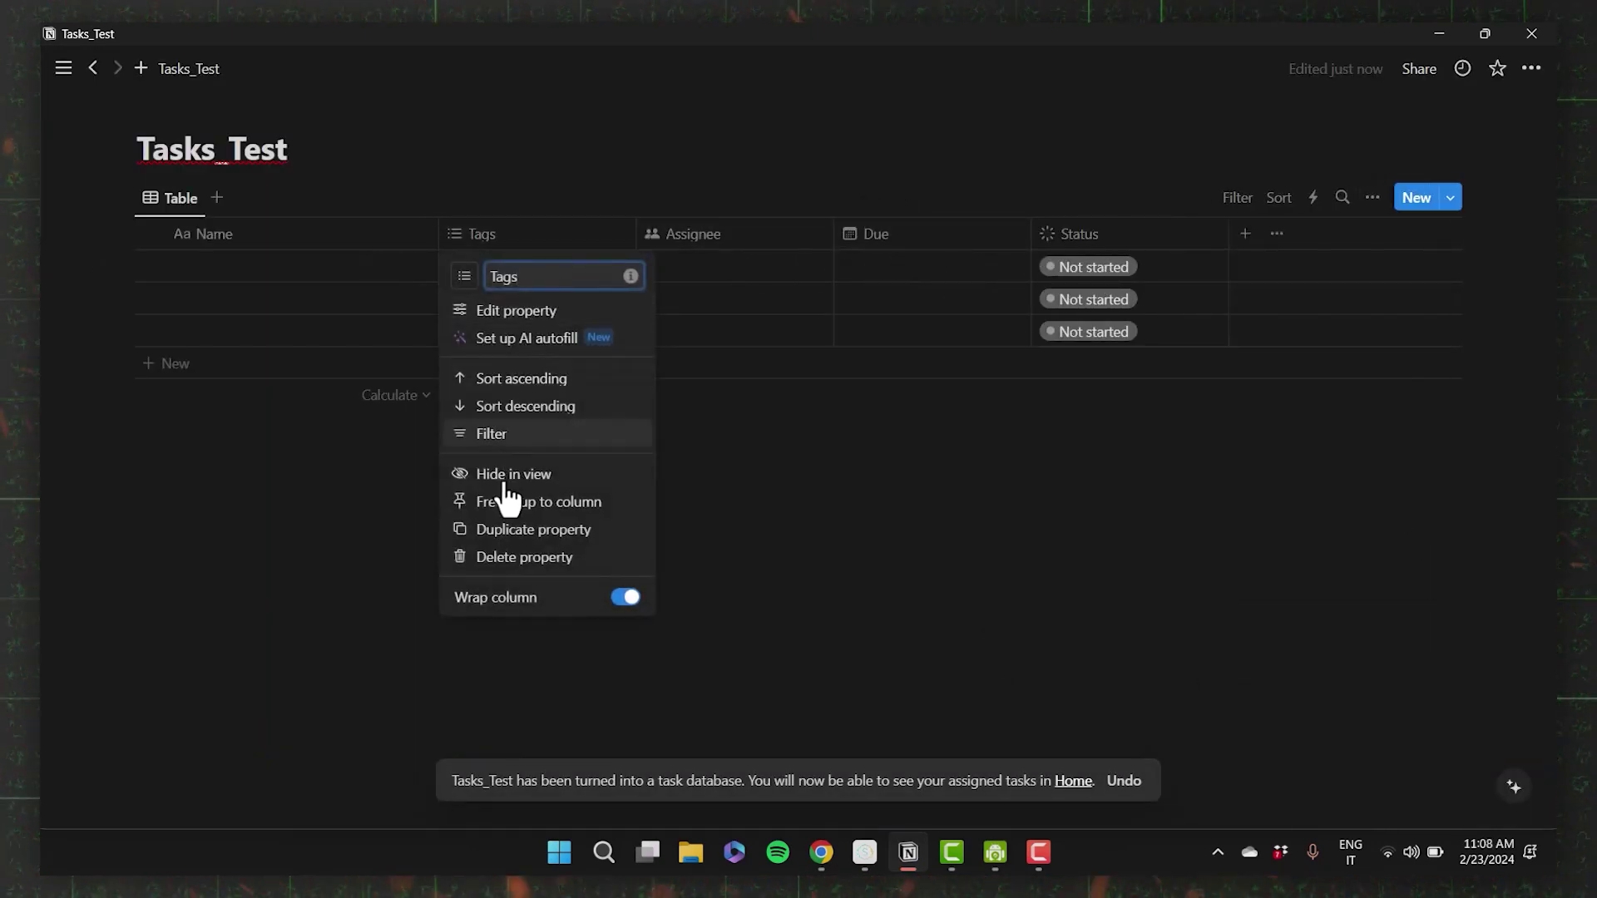
click(524, 553)
click(853, 445)
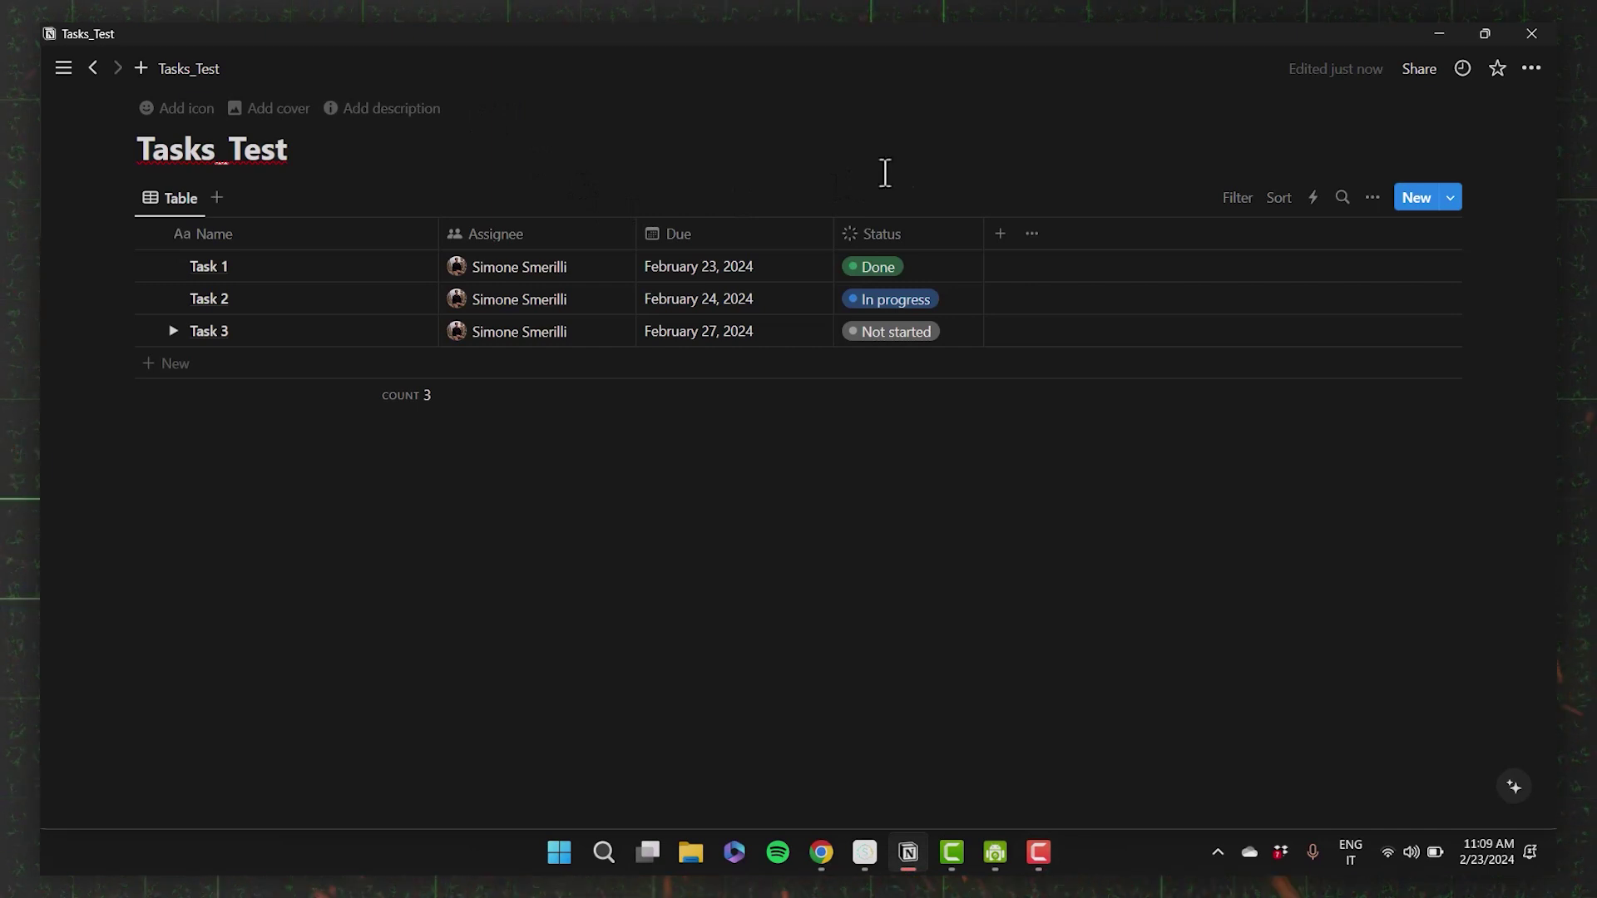
click(1372, 197)
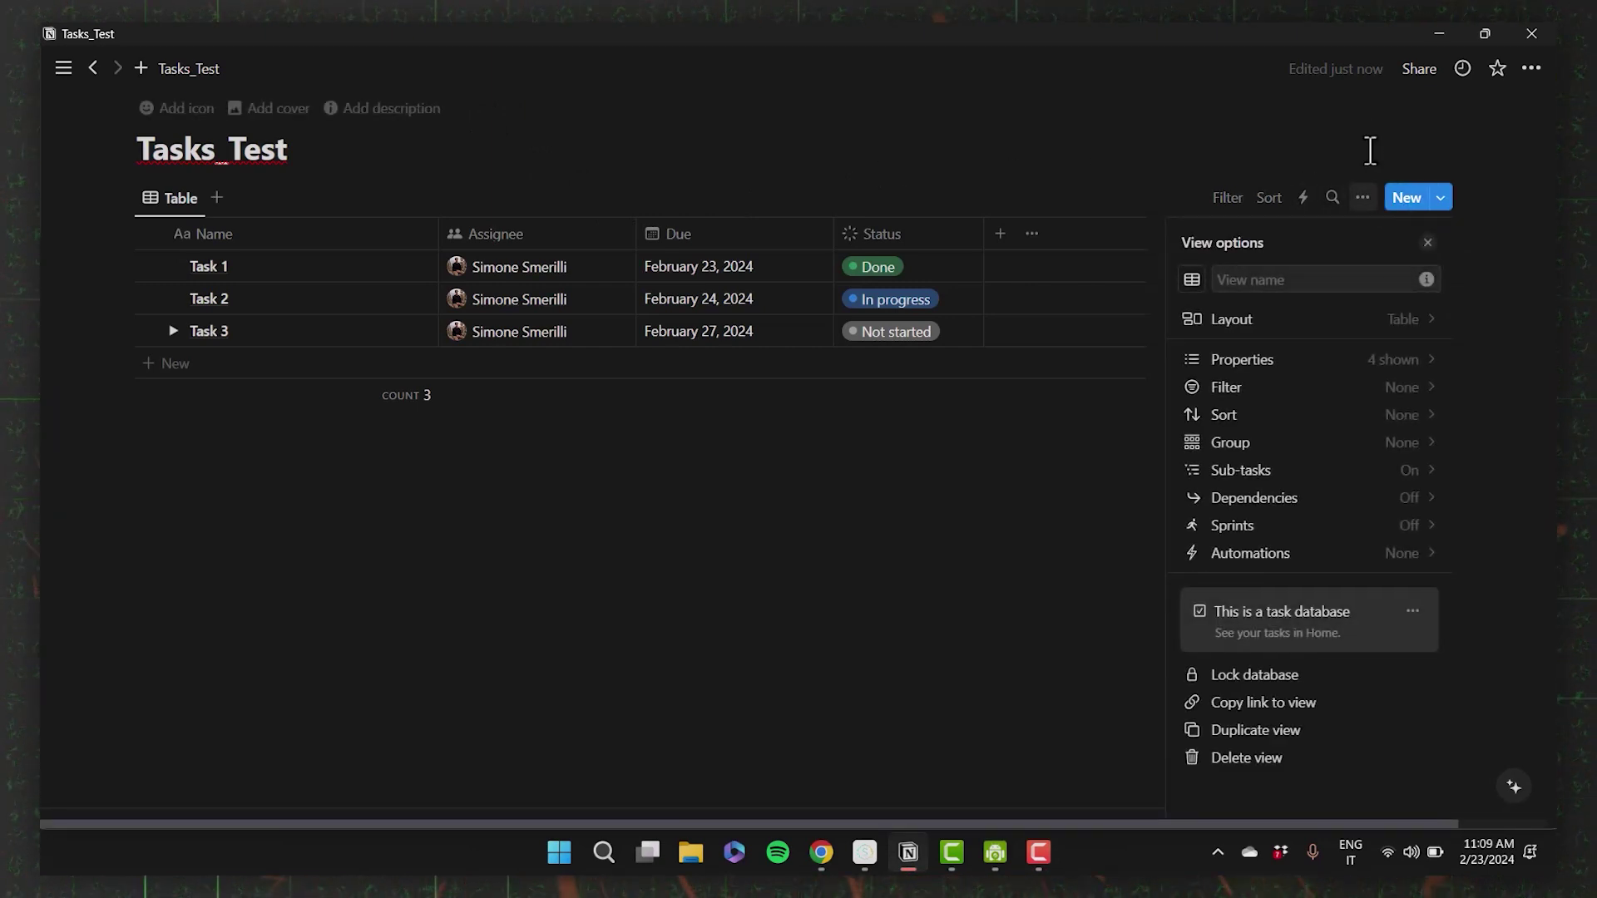
Step: Close the view options, step through Task 1's cells, and expand Task 3 to reveal its sub-tasks
click(1413, 612)
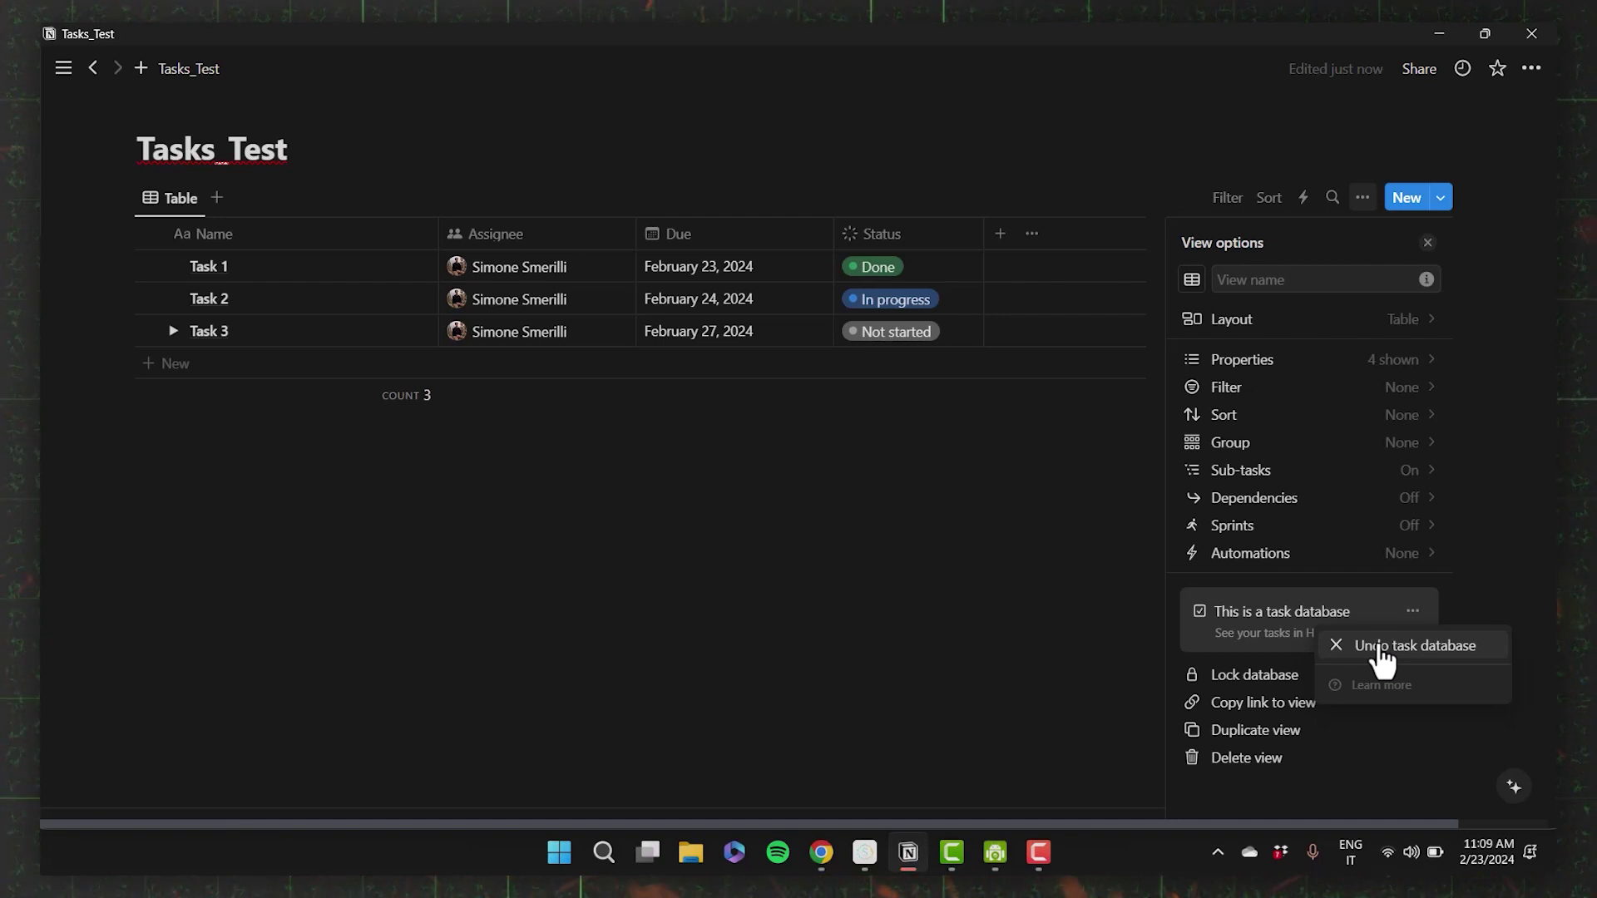
click(1381, 647)
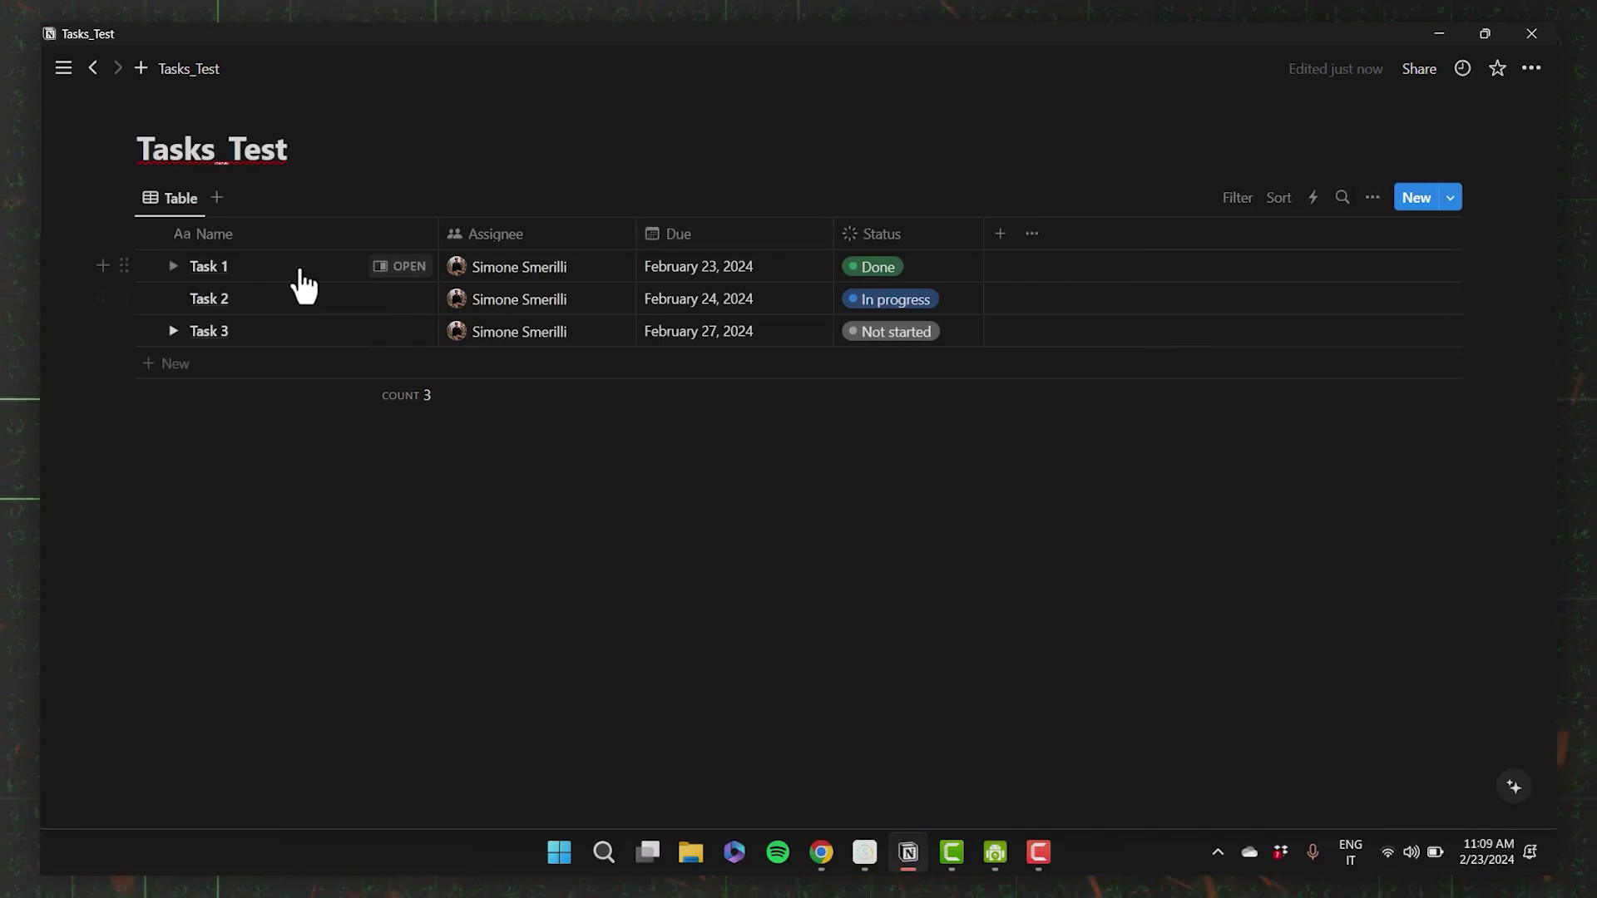
click(322, 282)
key(Right)
key(Right)
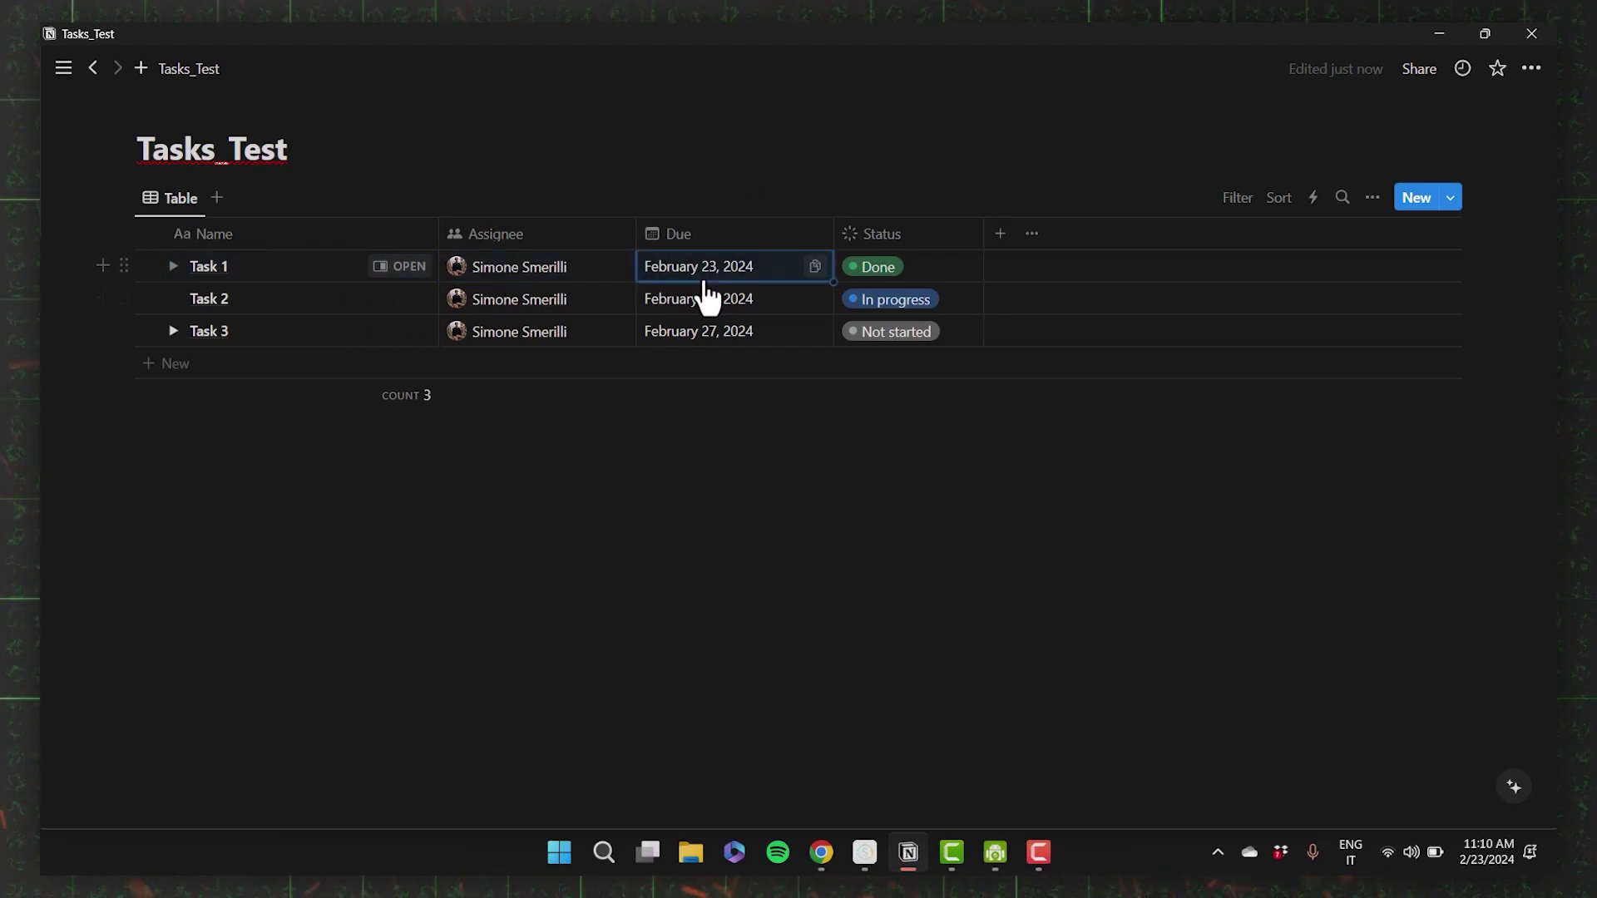
key(Escape)
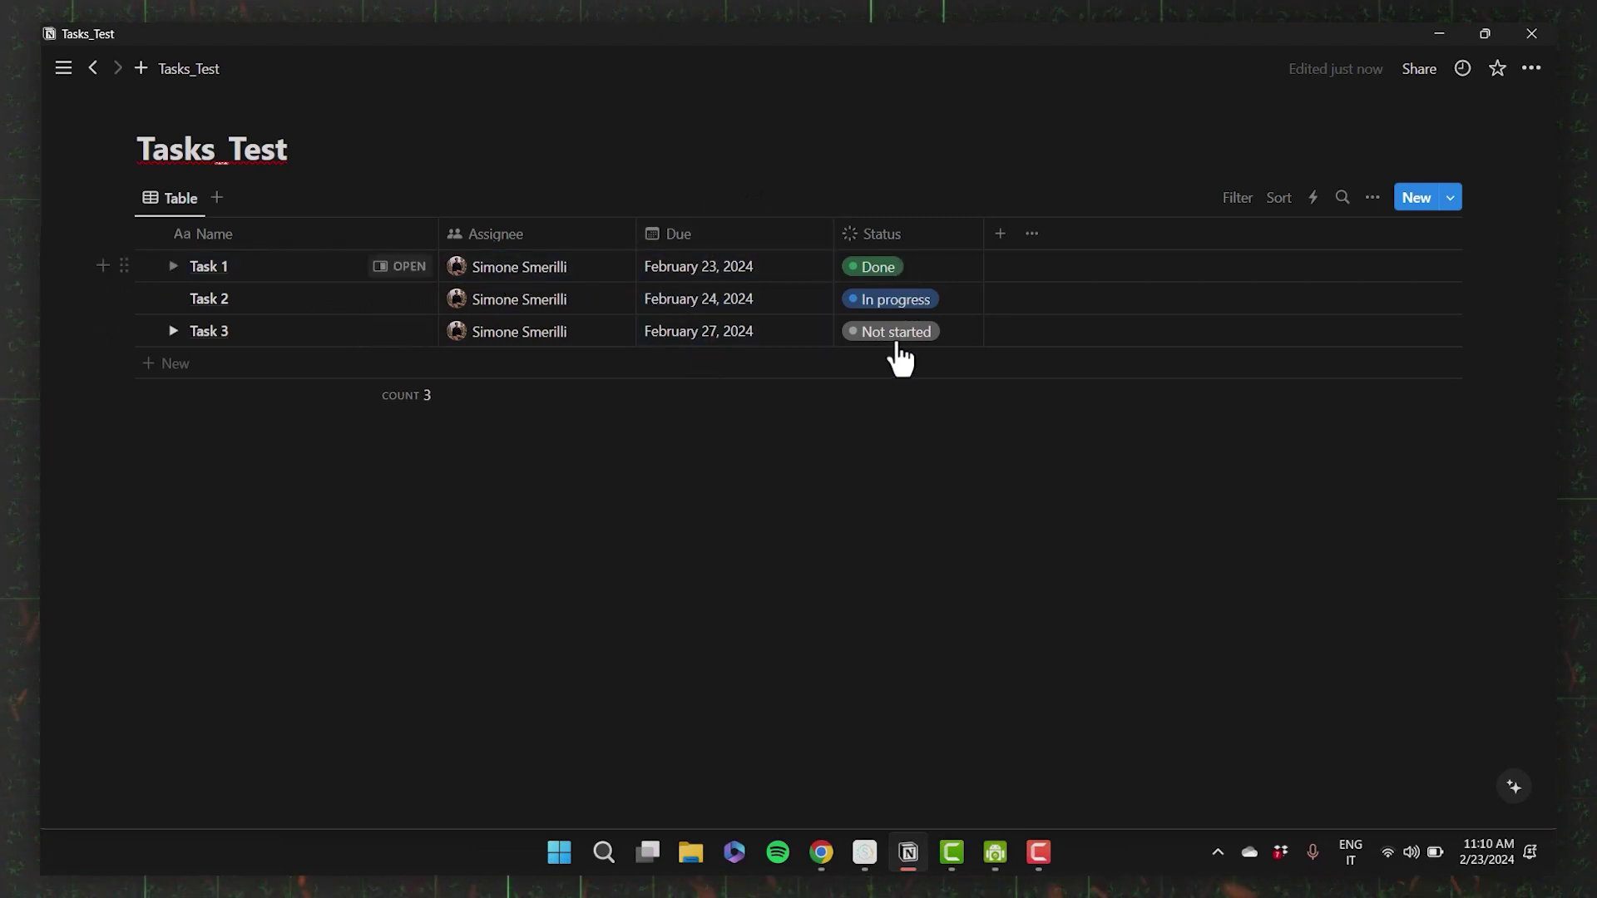
click(173, 330)
click(261, 367)
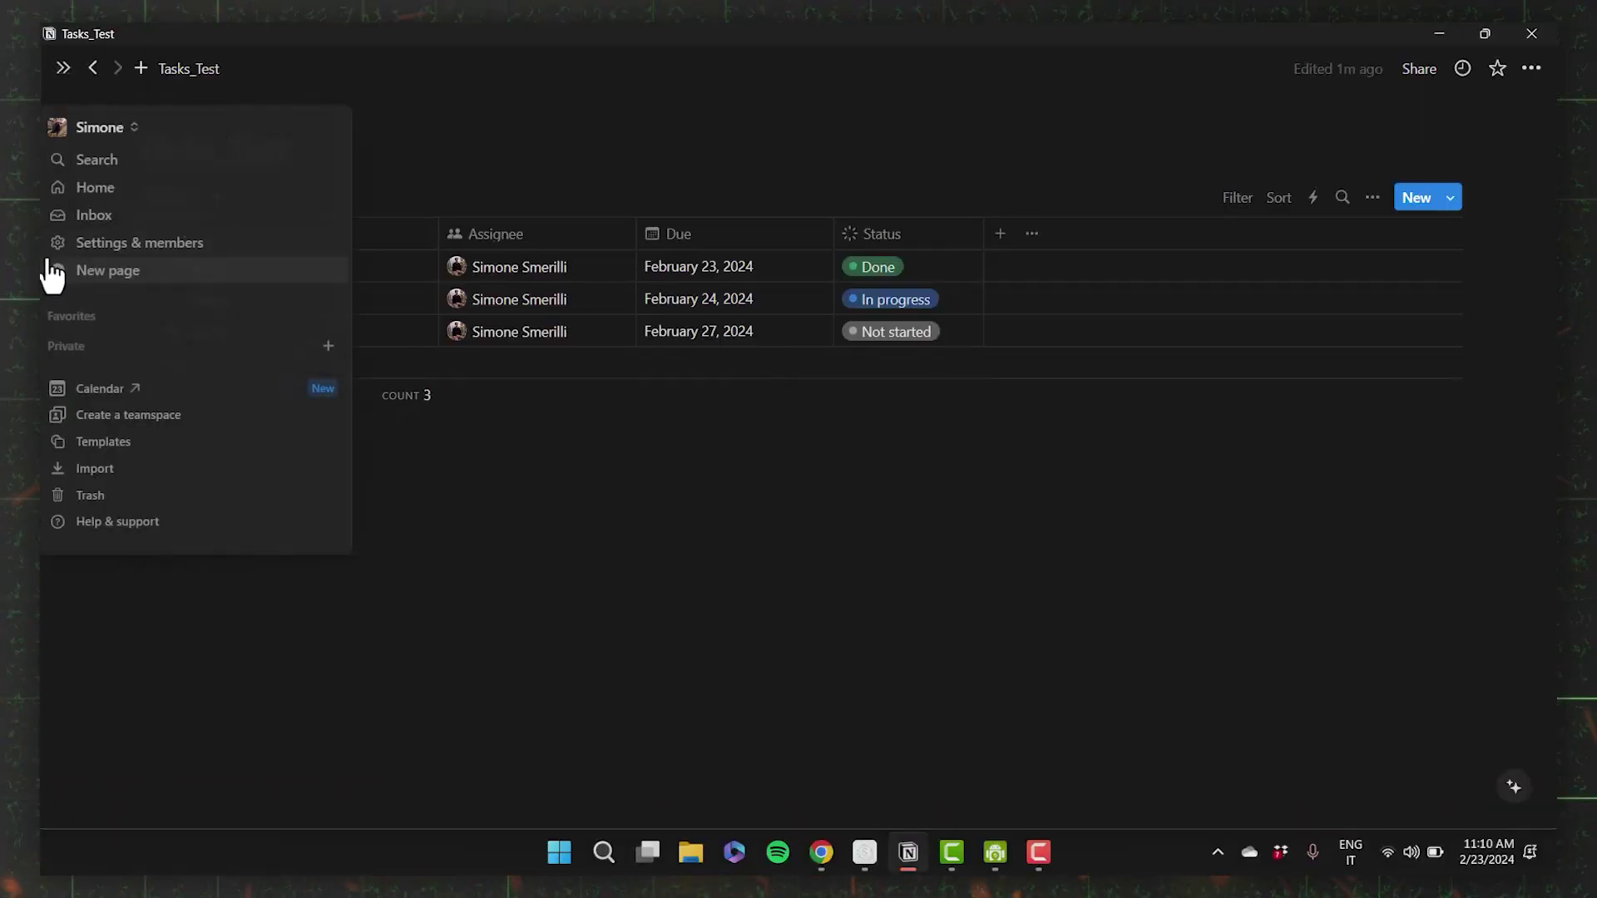
Step: Review My tasks on Home, visit Tasks_Test via a Source link, return, and start a new task
click(91, 182)
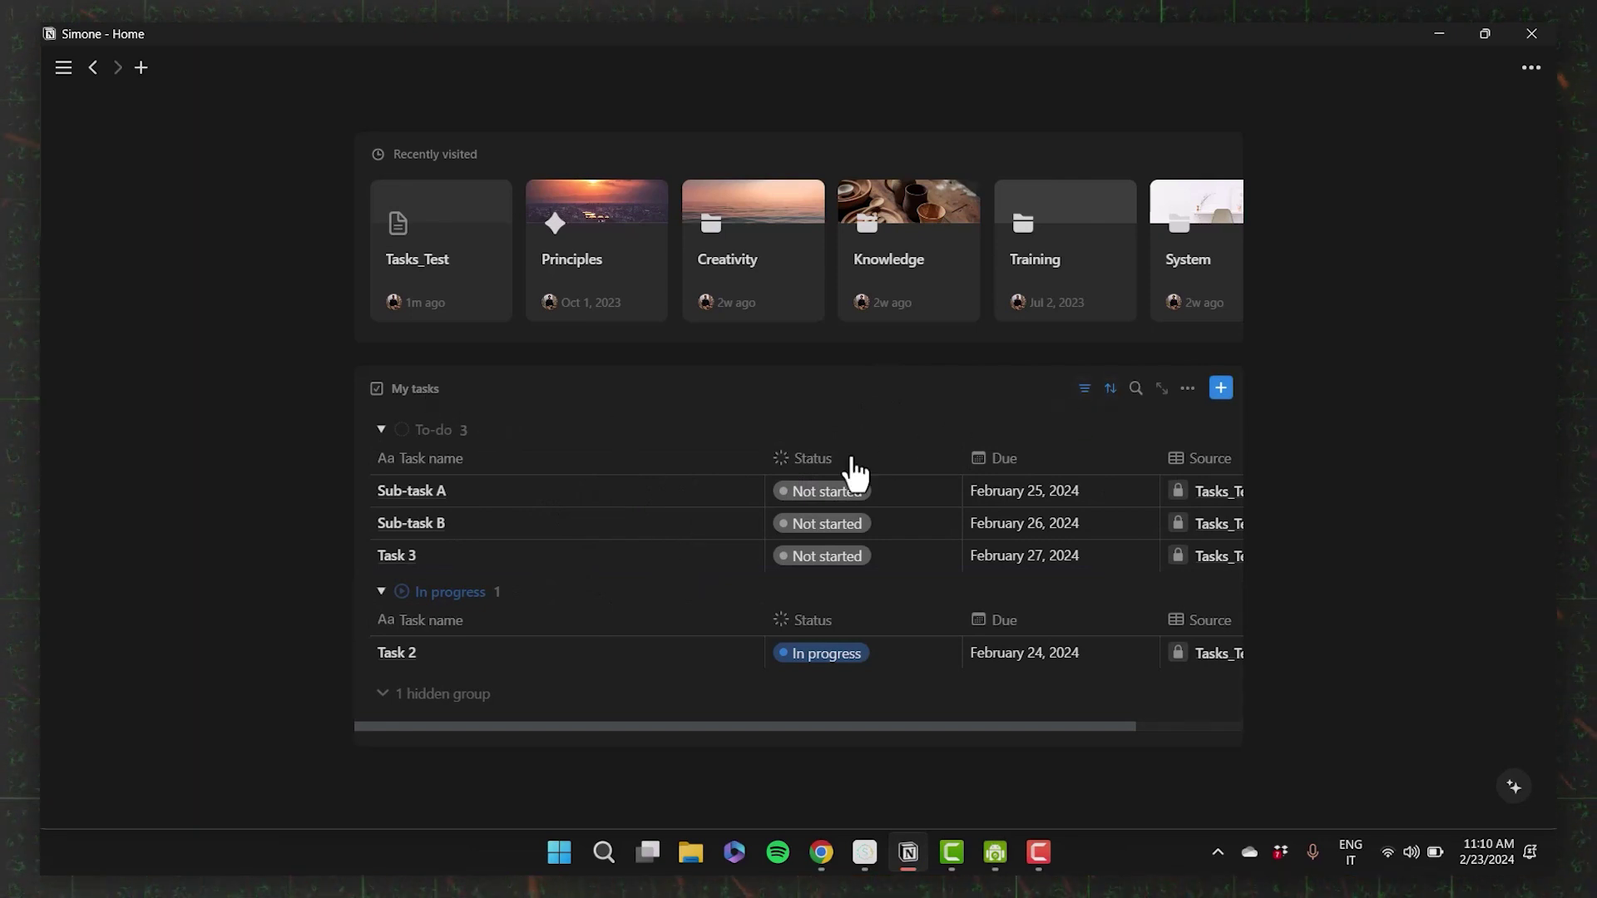
scroll(755, 514, right, 5)
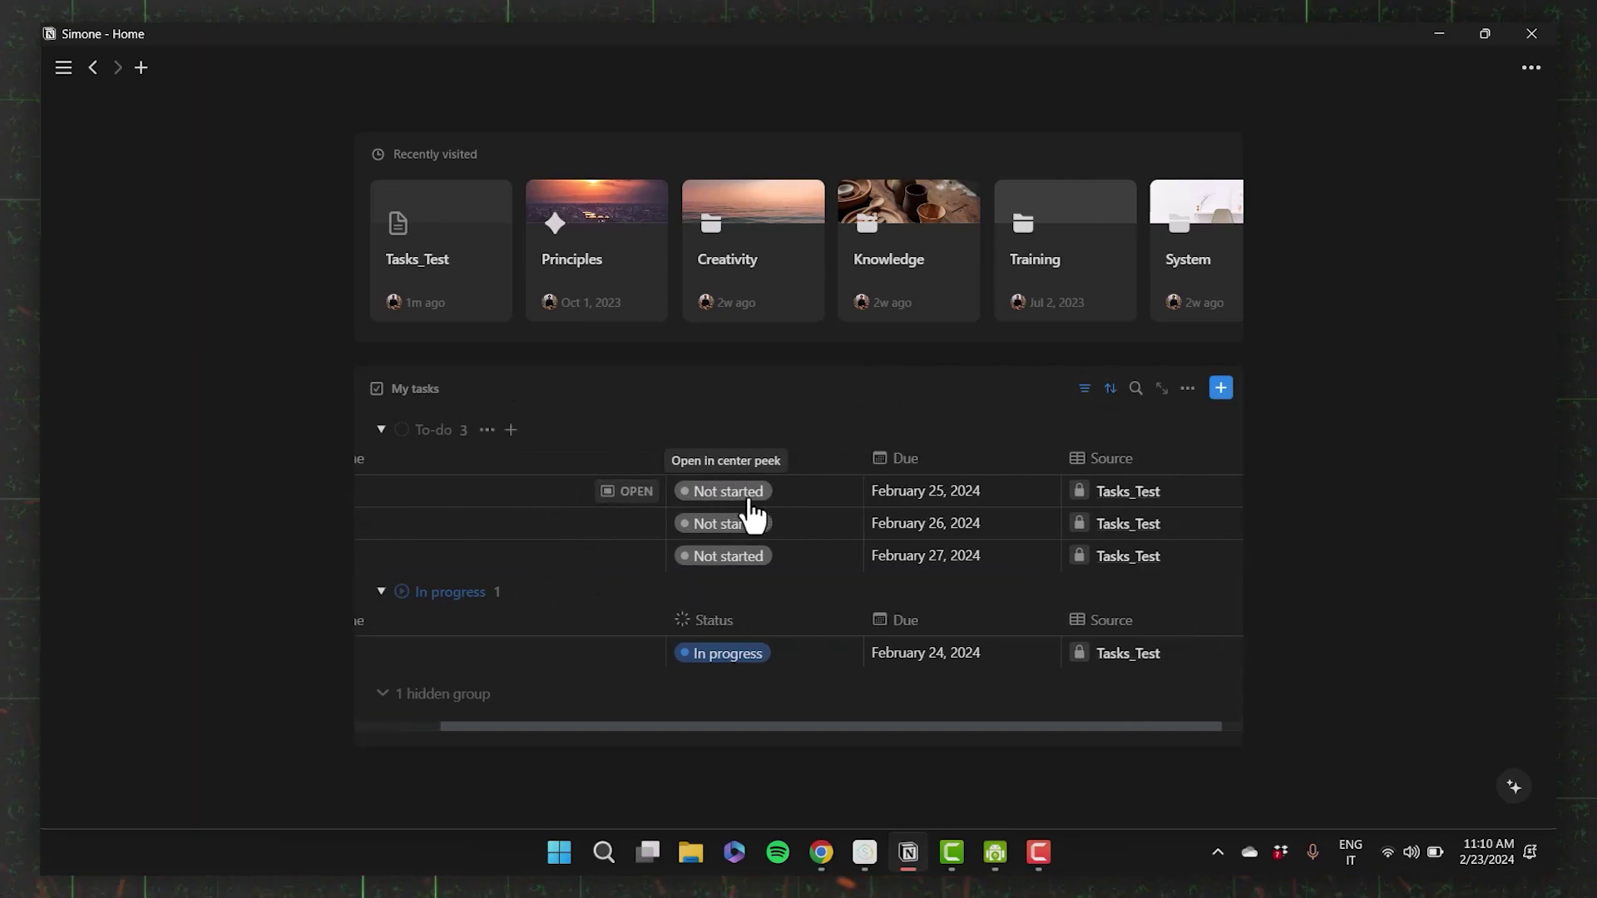
scroll(761, 502, left, 5)
scroll(762, 502, right, 5)
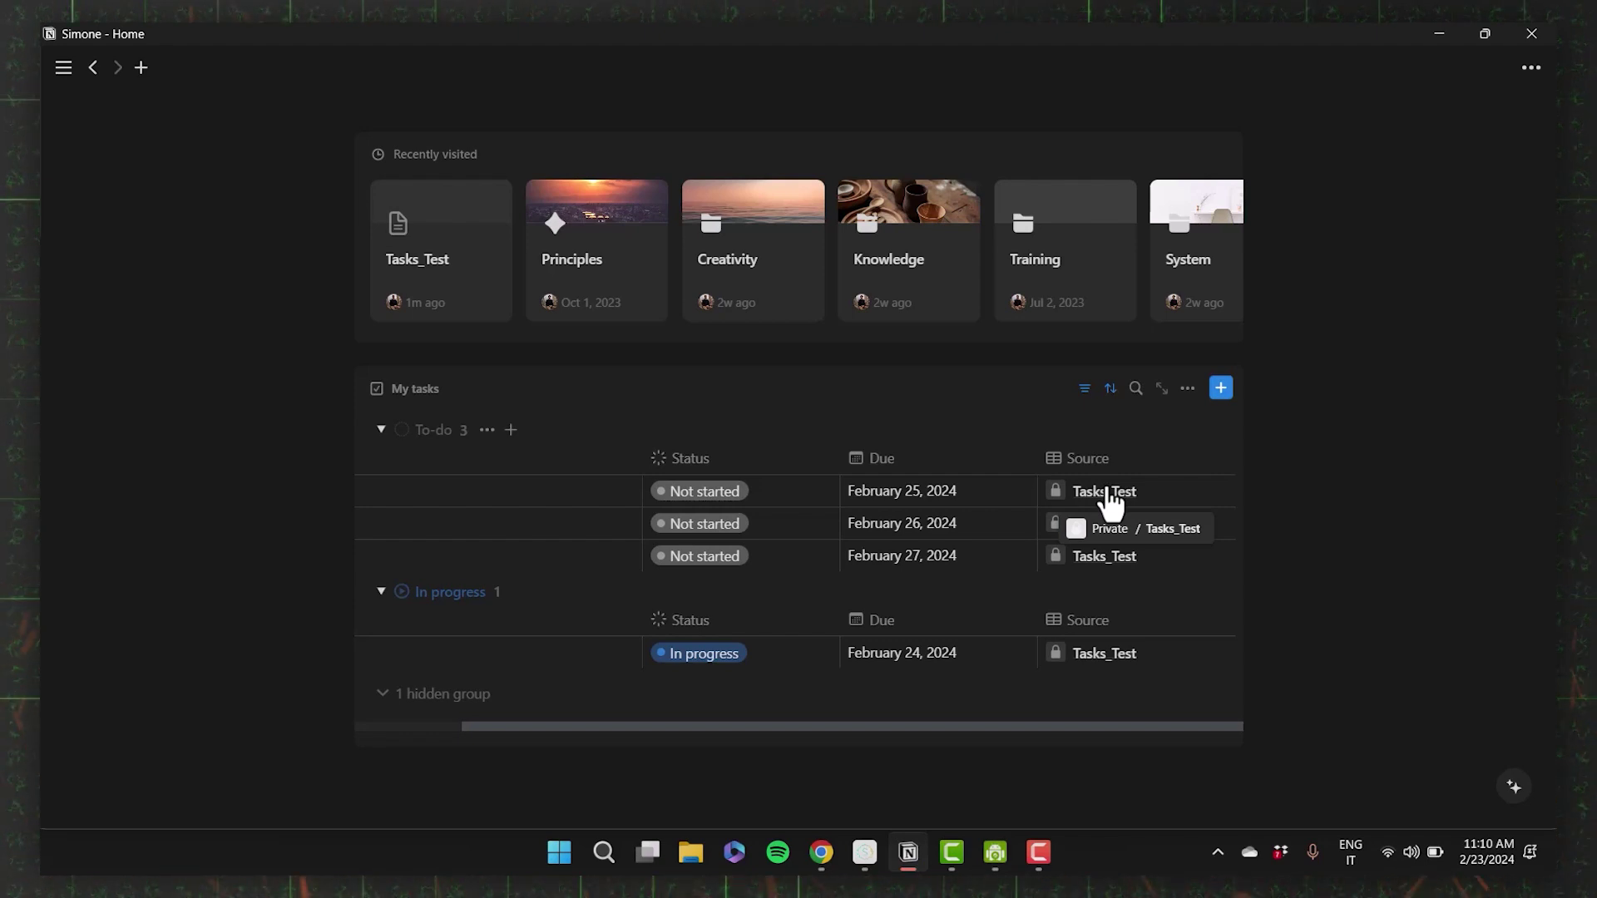
click(1096, 498)
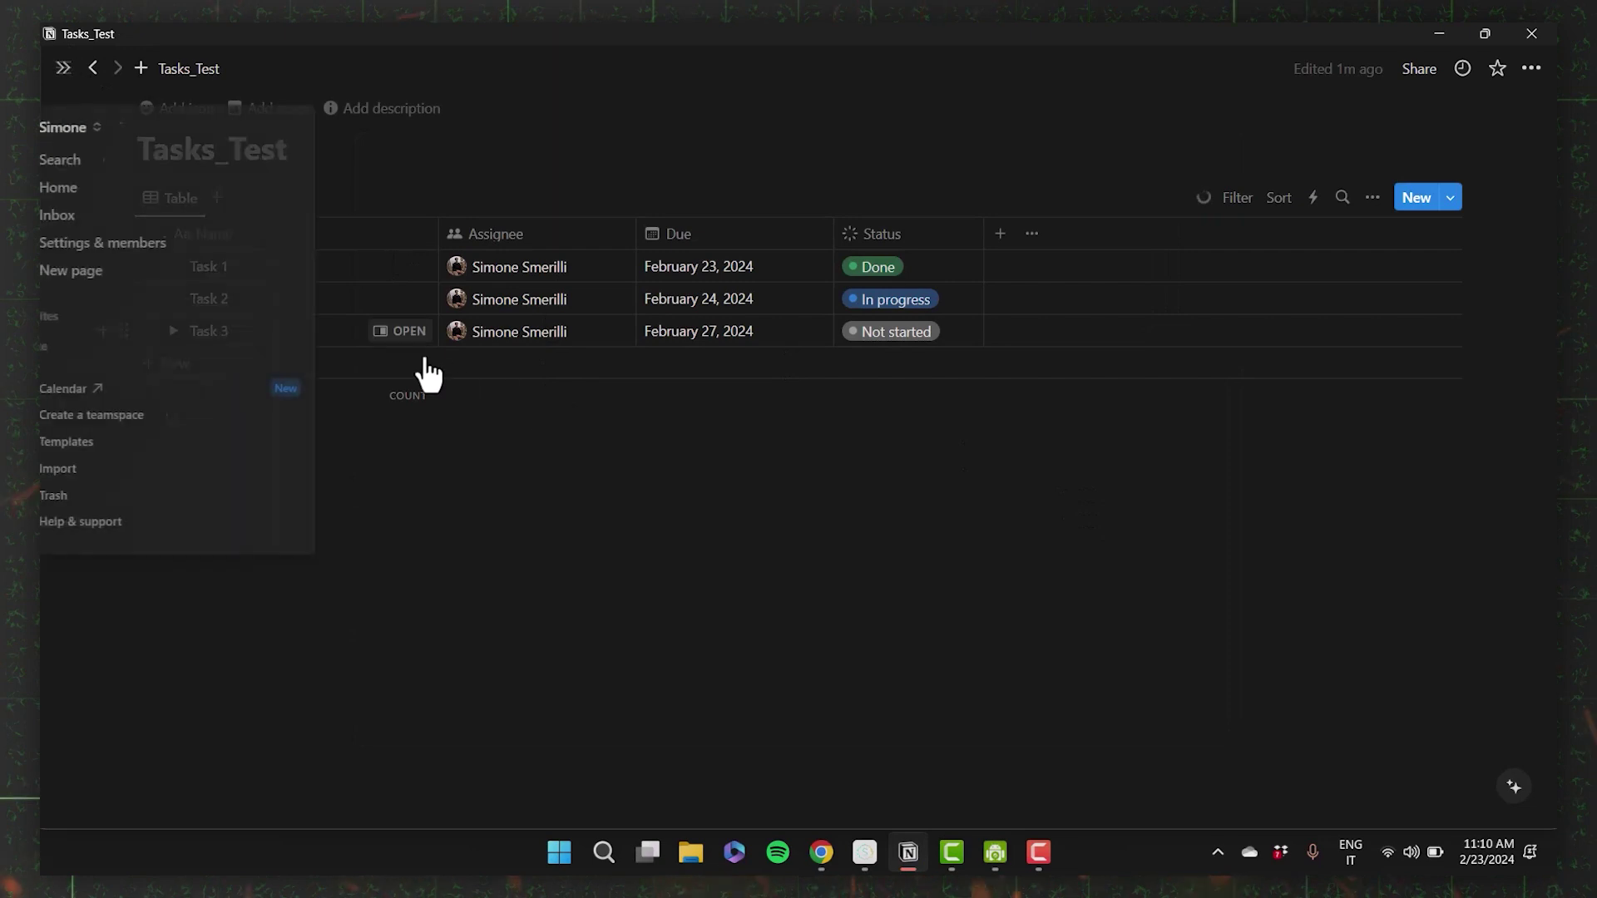
key(ctrl+[)
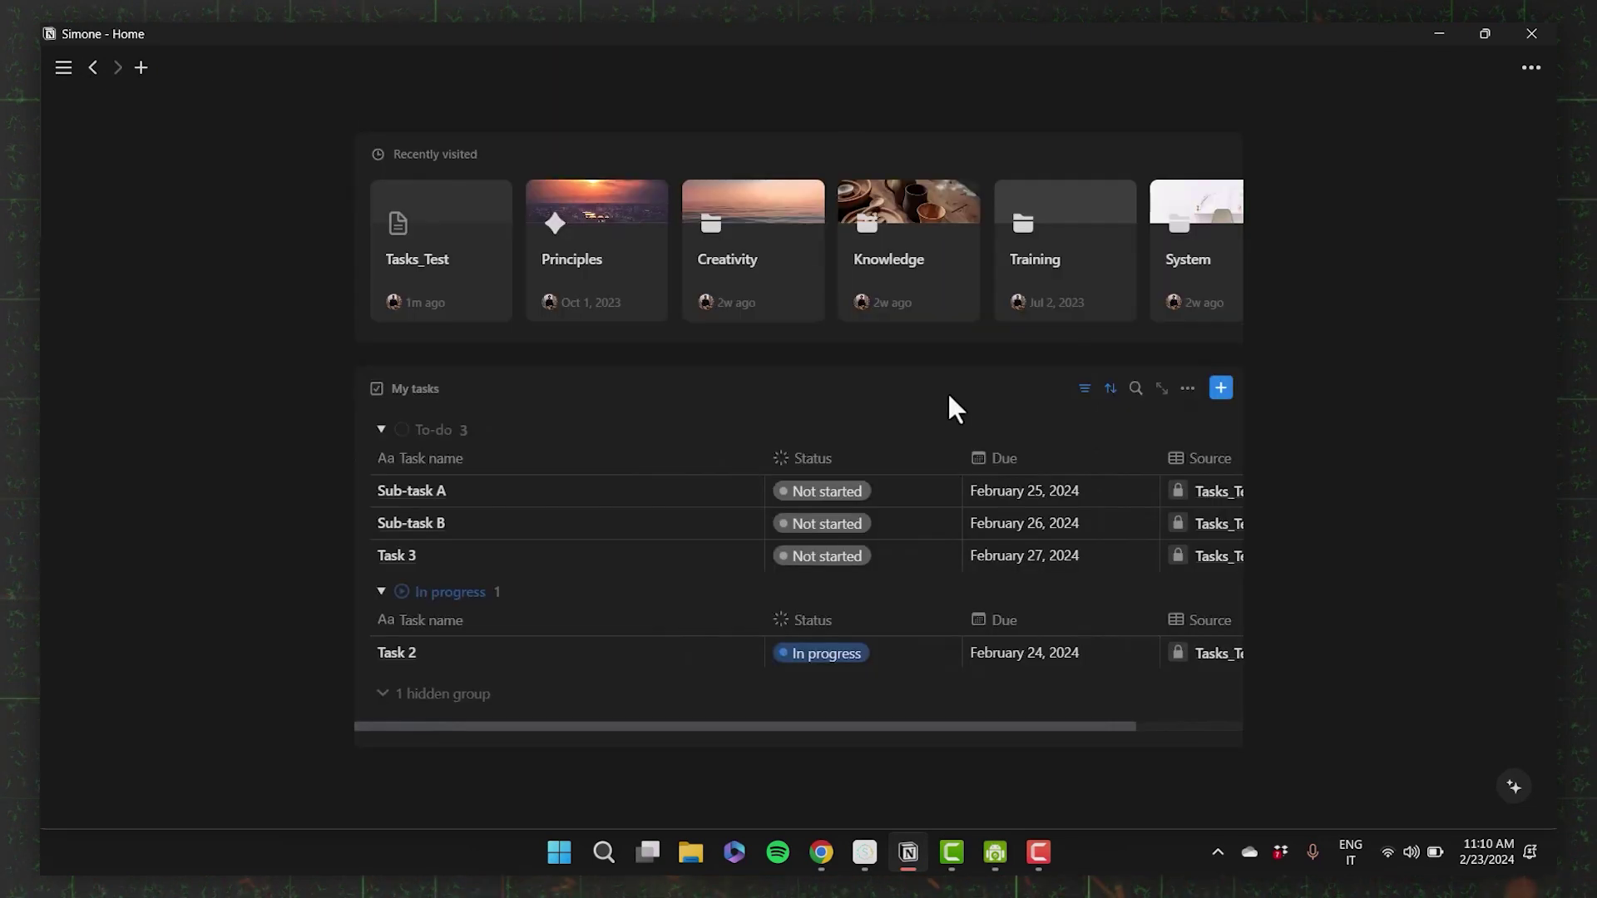
click(1222, 391)
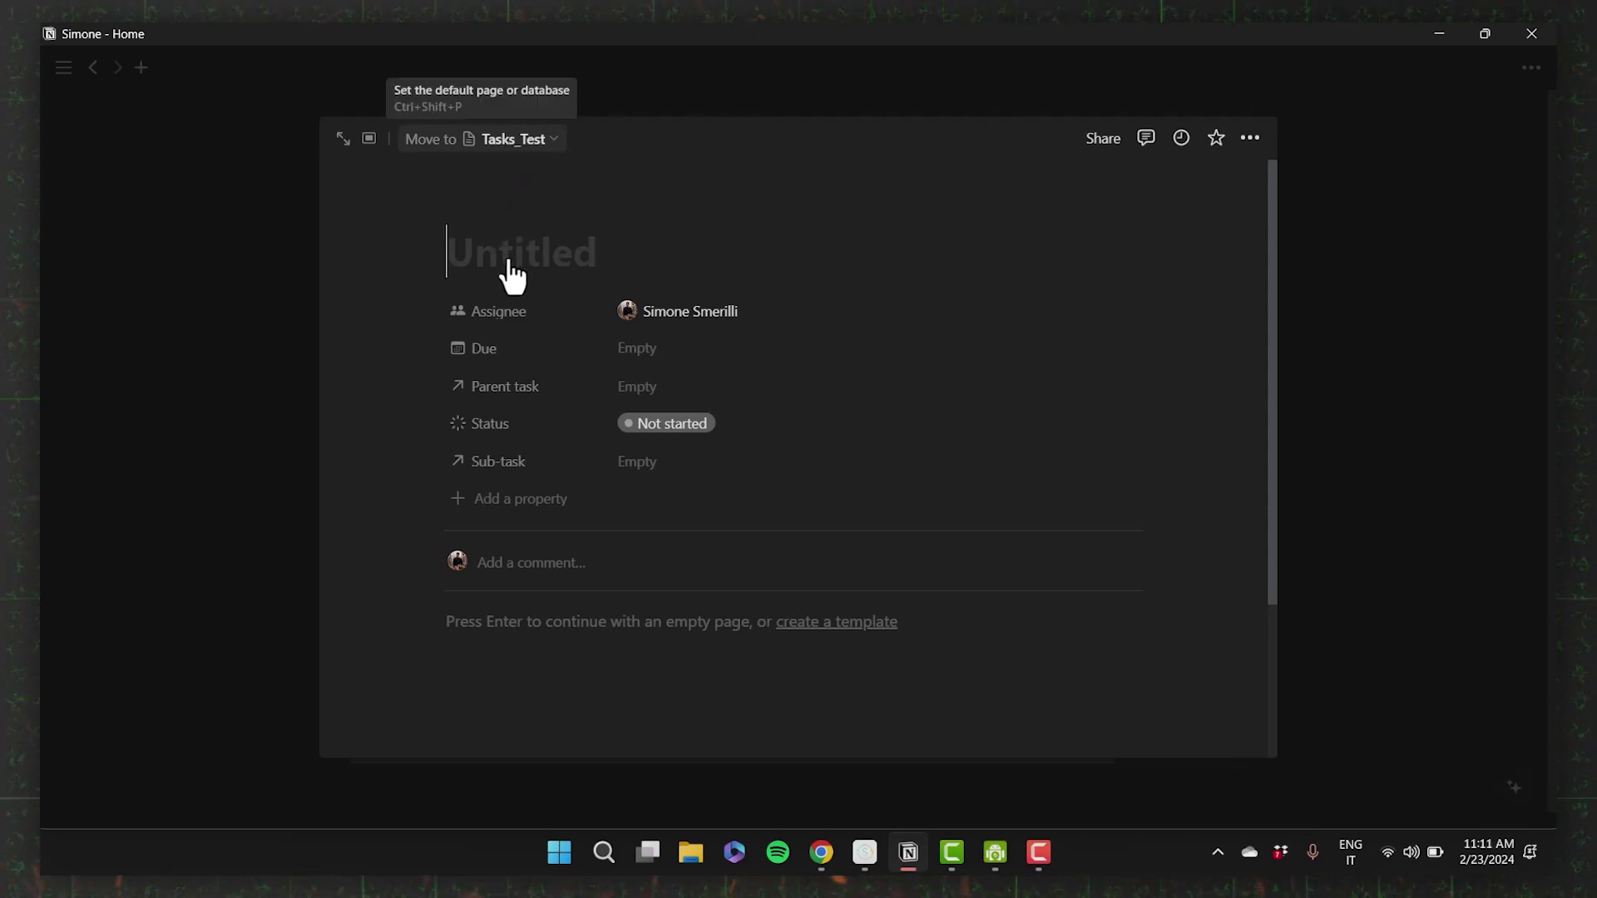
Step: Name the new task 'test task 4' and set its due date to March 1, 2024
text(test task 4)
click(640, 353)
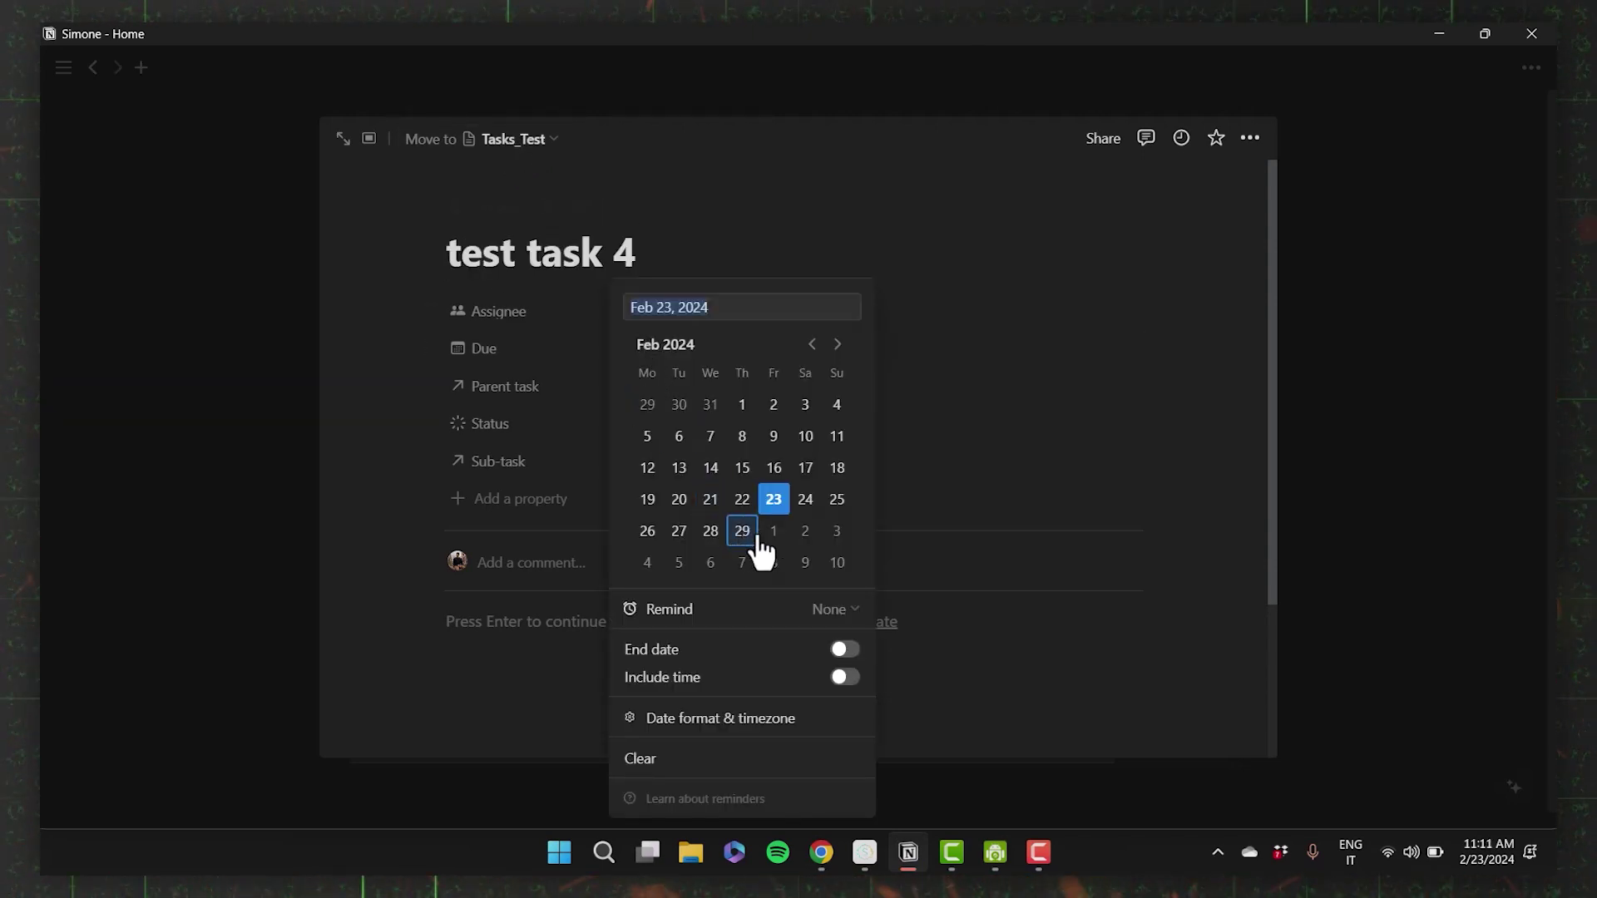
click(773, 532)
click(652, 391)
Step: Move the Status property above Parent task and close the new task
click(654, 391)
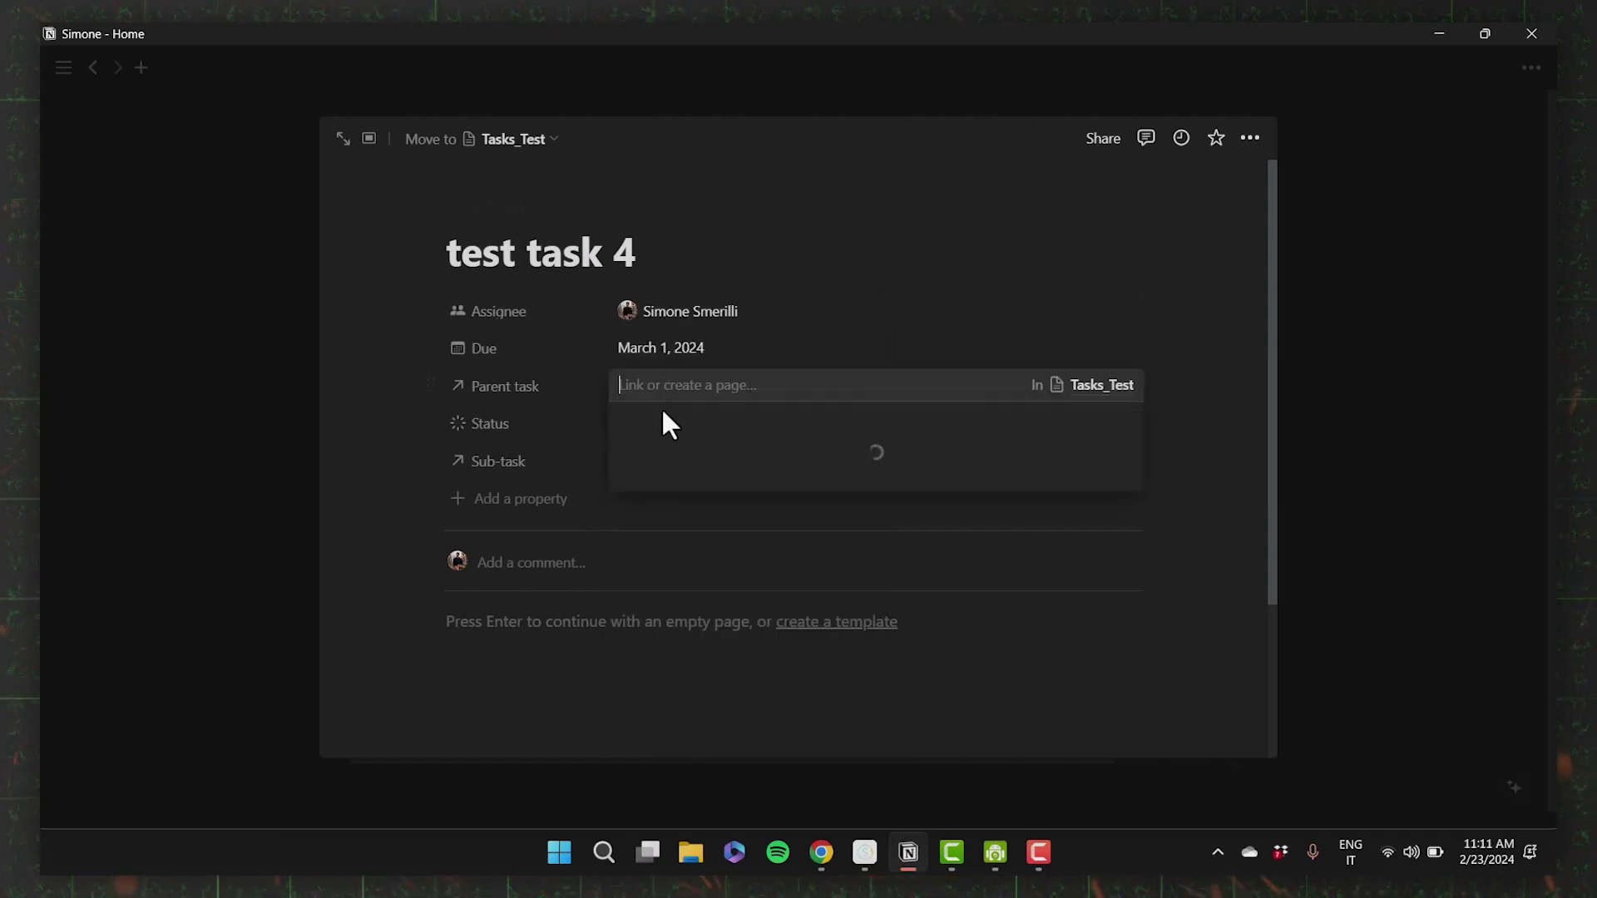
key(Escape)
drag(559, 449, 678, 362)
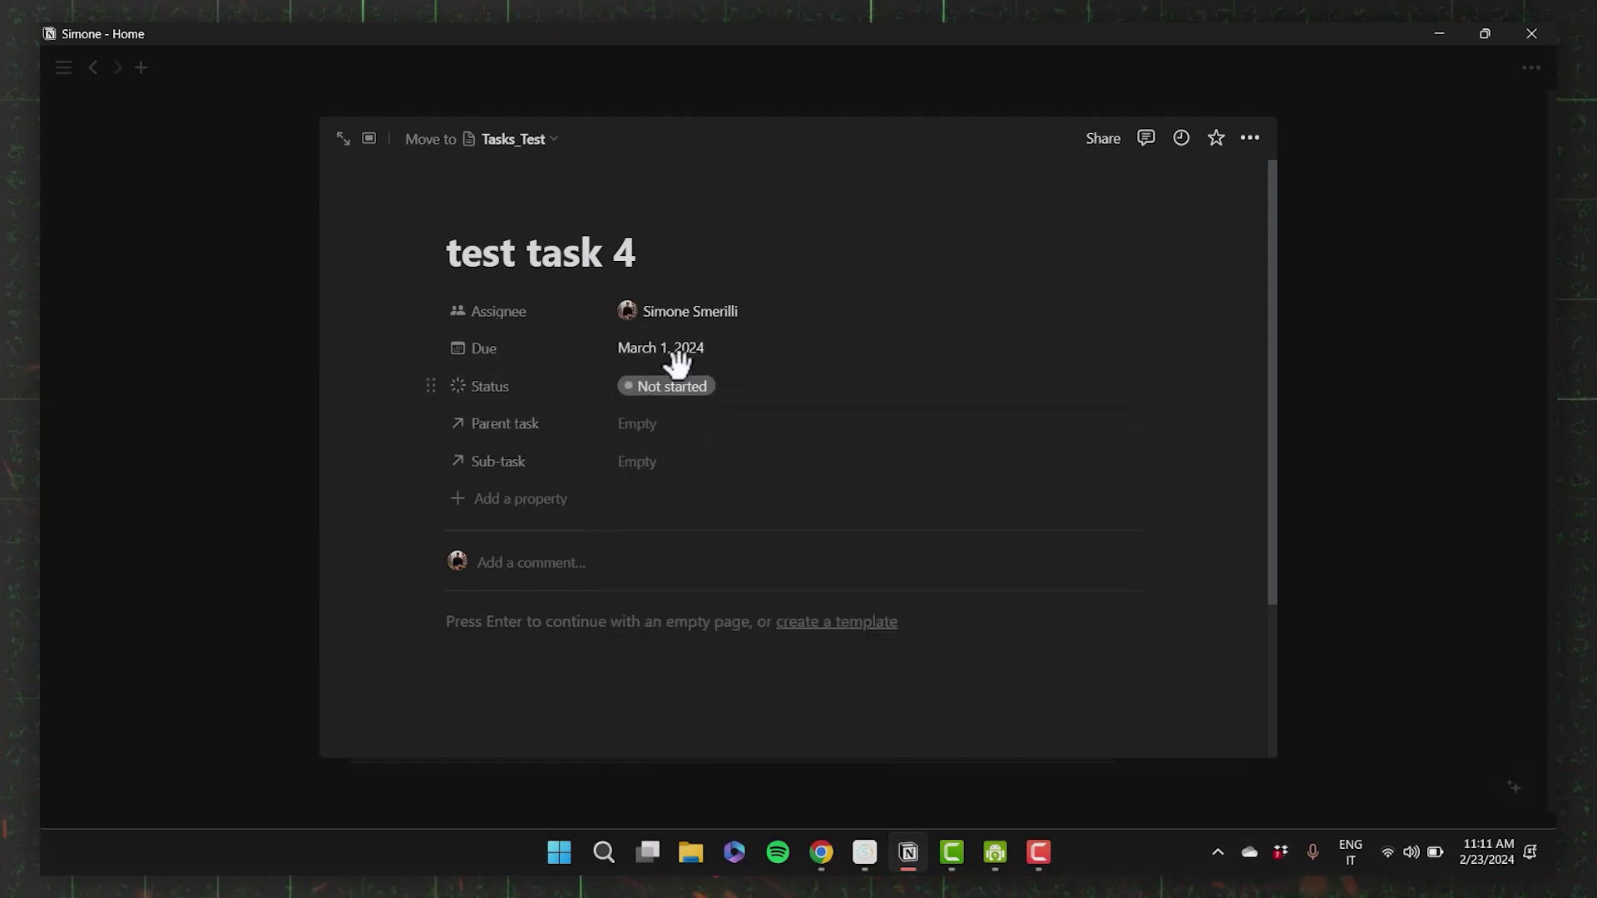
key(Escape)
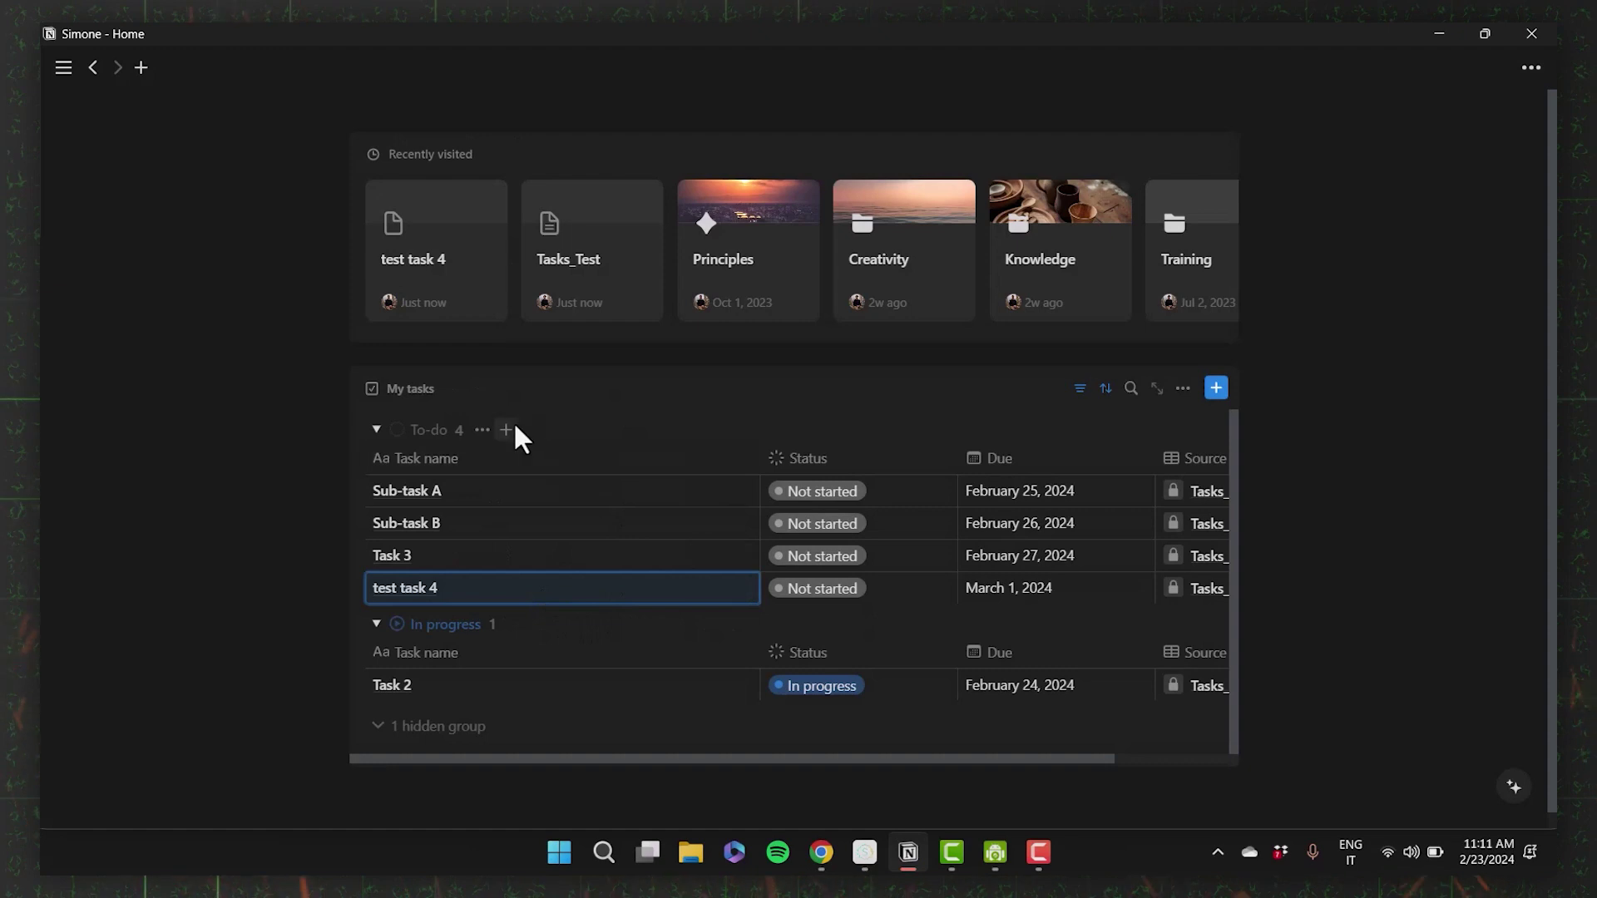
Step: Turn off vertical lines and page icons in the My tasks table layout
click(1182, 387)
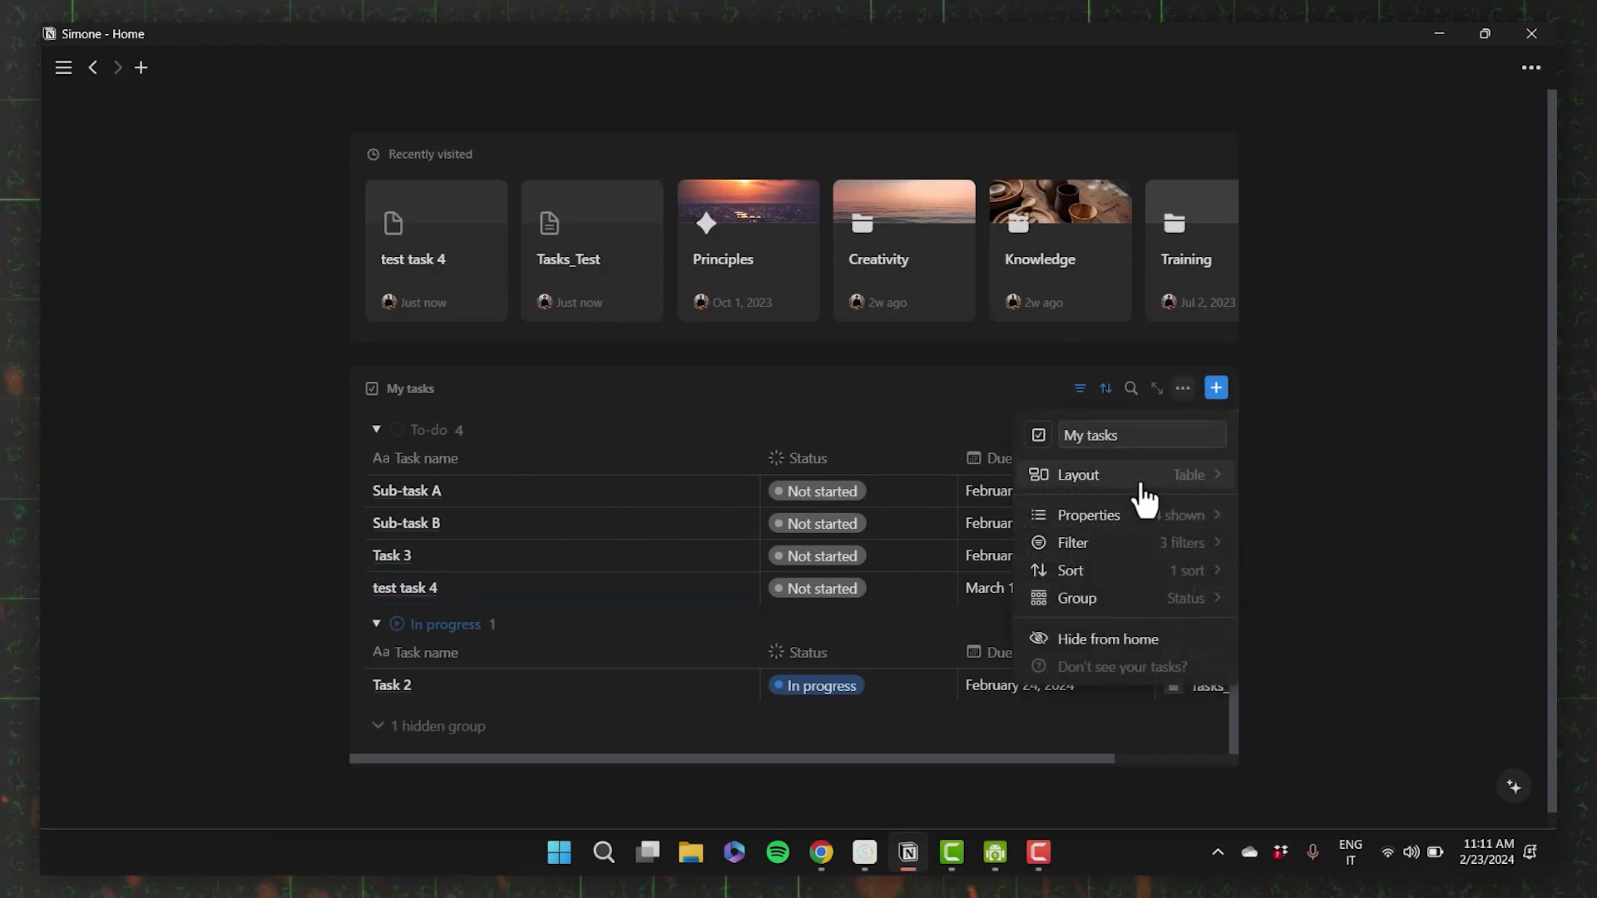
click(1032, 471)
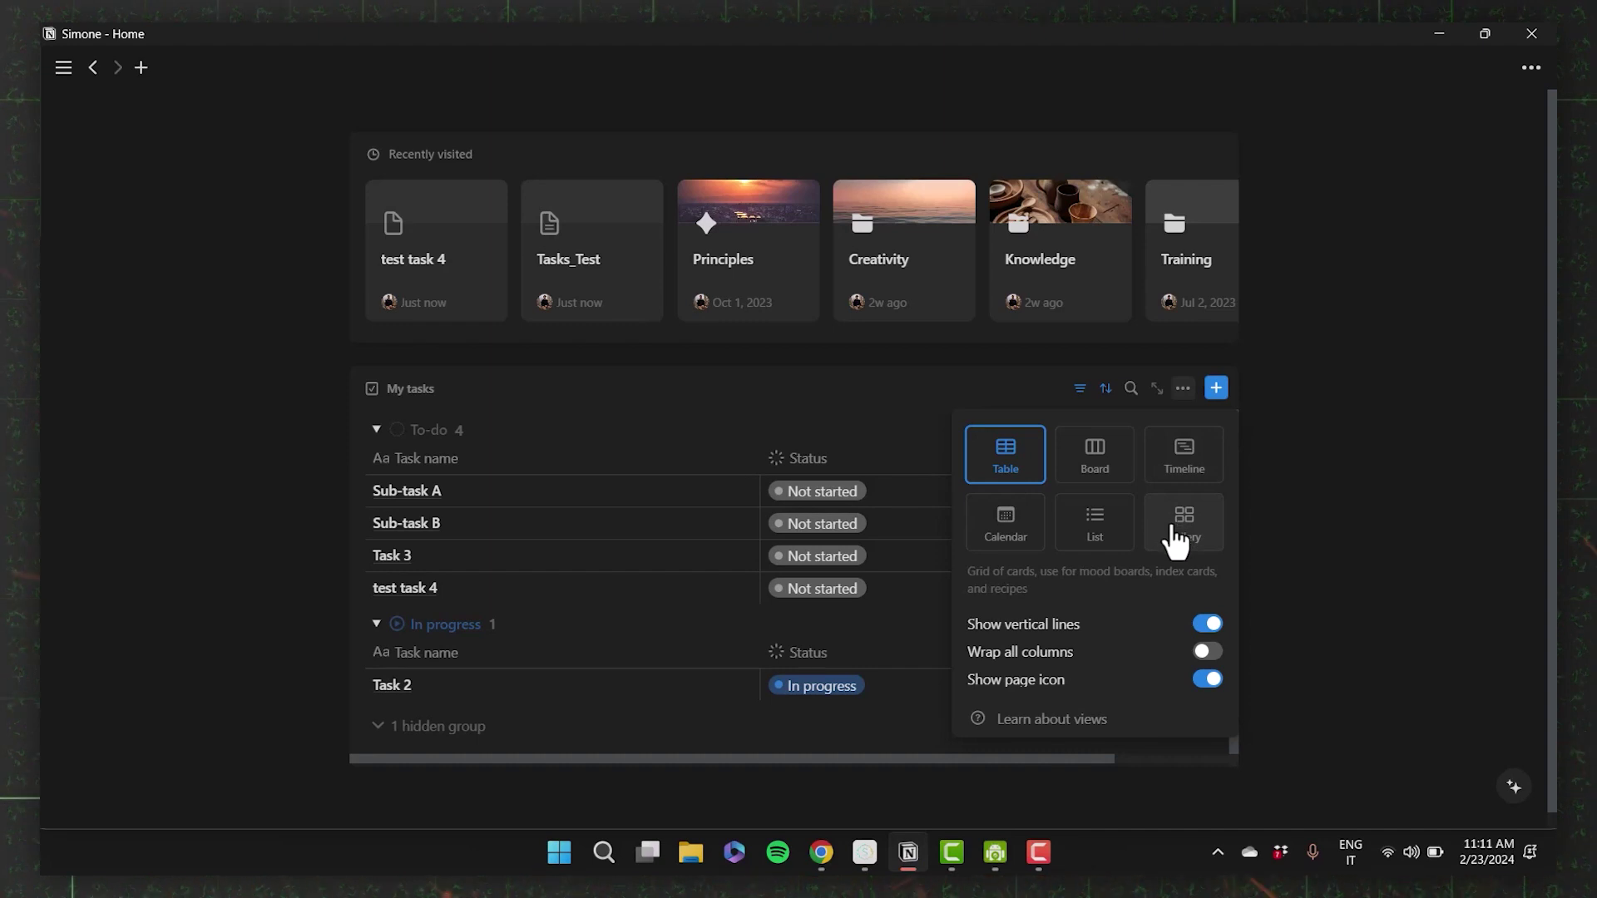
click(1149, 627)
click(1143, 682)
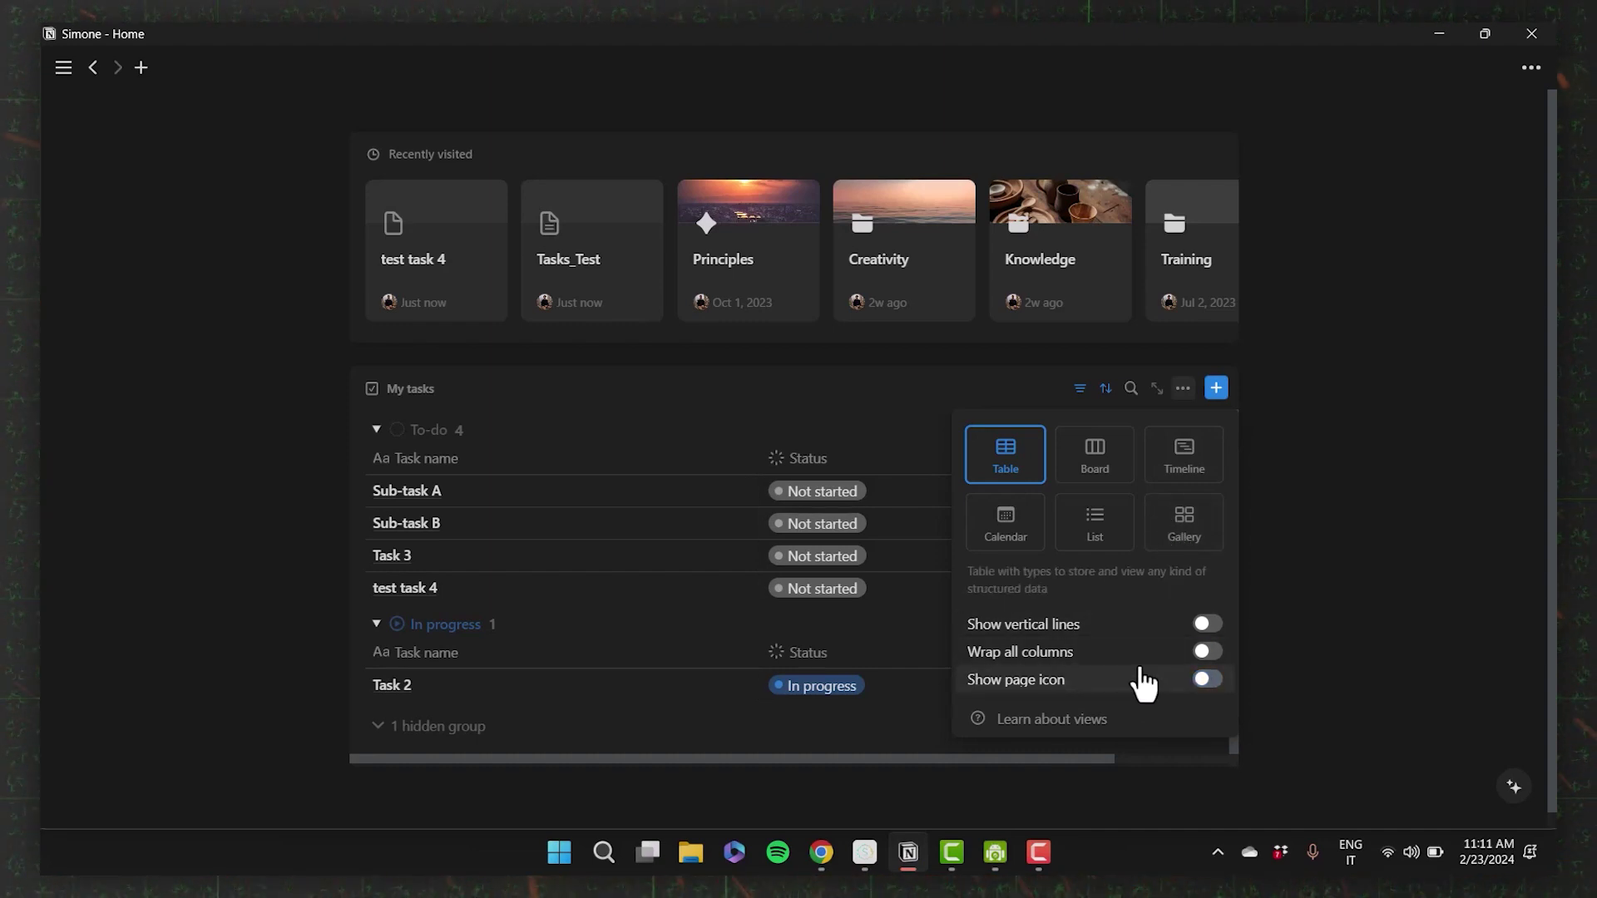
click(637, 437)
Step: Make the Task name column wrap its text
click(633, 473)
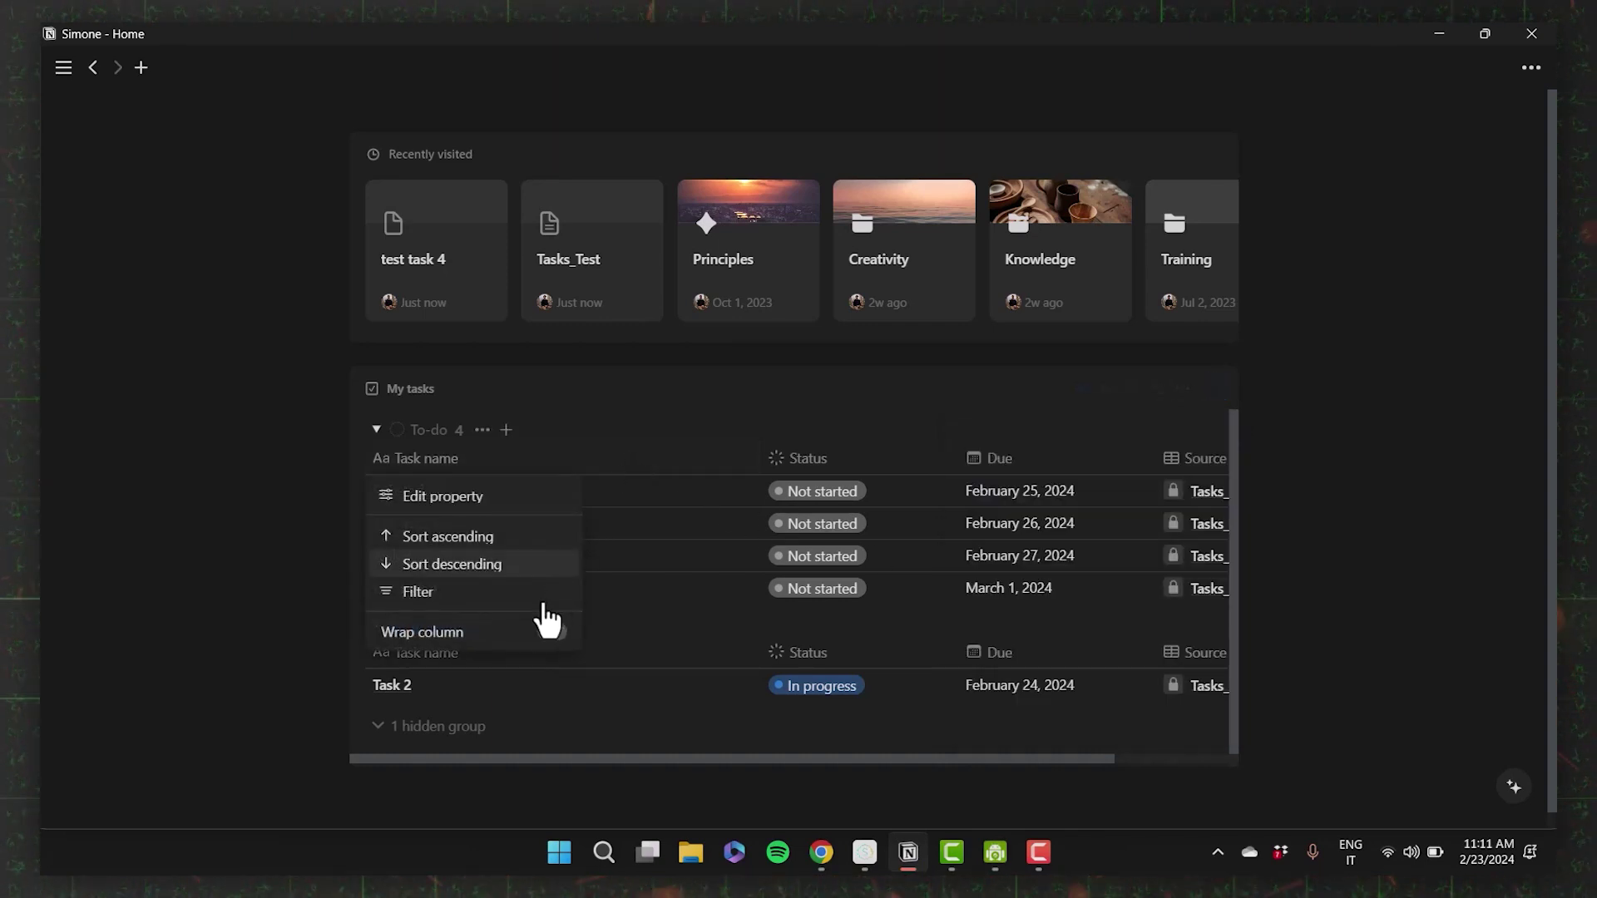
click(551, 632)
click(915, 449)
Step: Review the shown properties and the Due-ascending sort settings of My tasks
click(1183, 387)
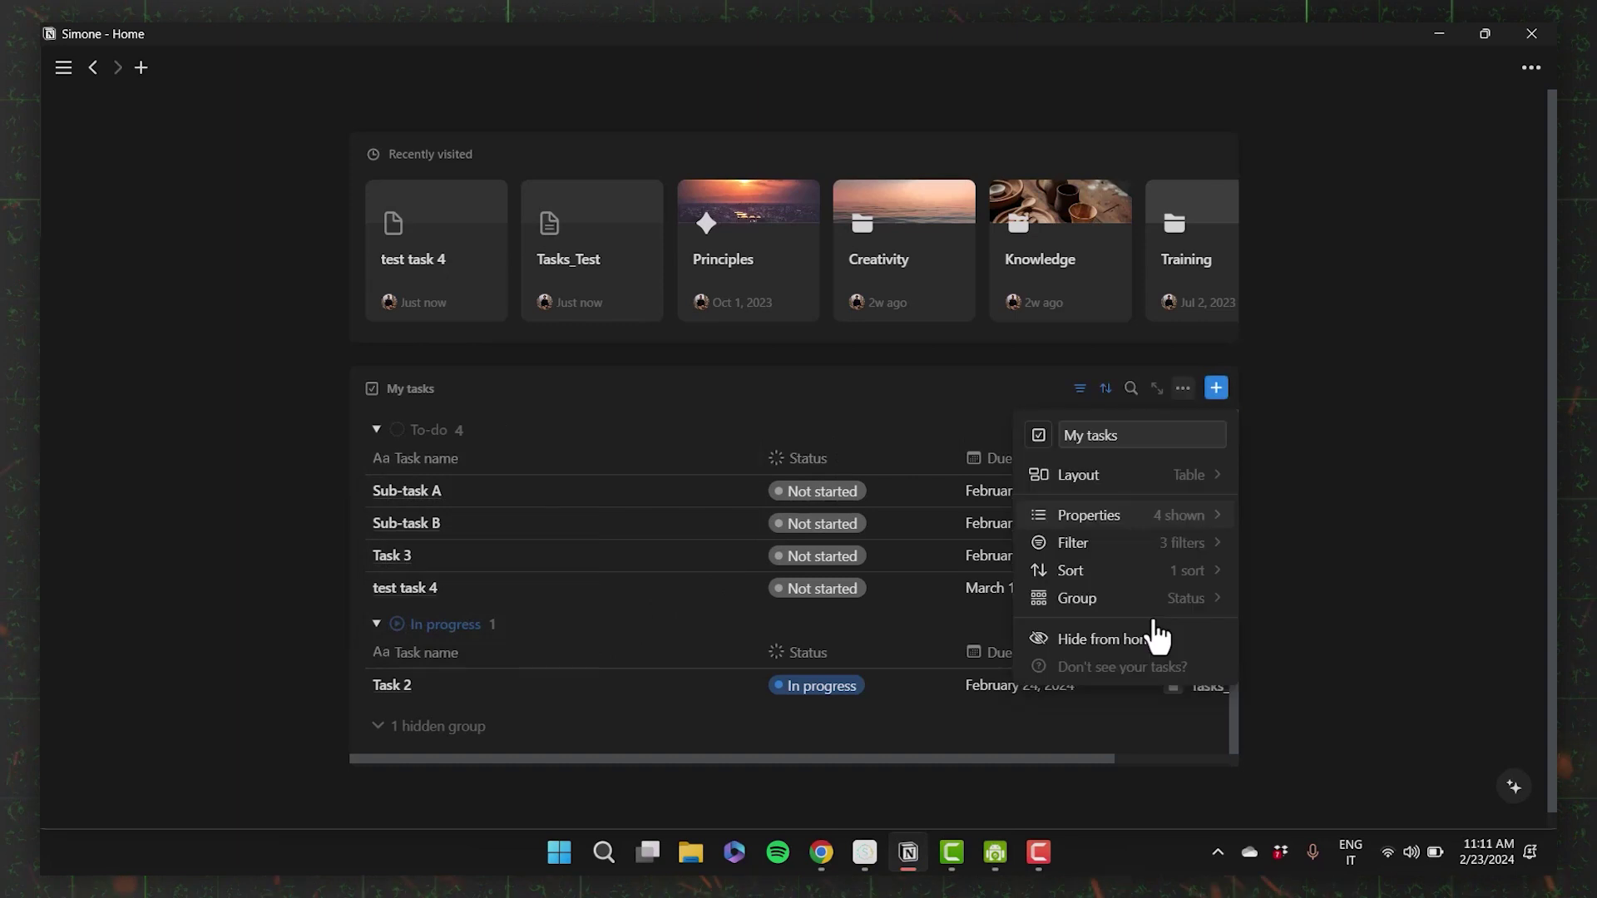
click(1081, 513)
scroll(1081, 590, down, 2)
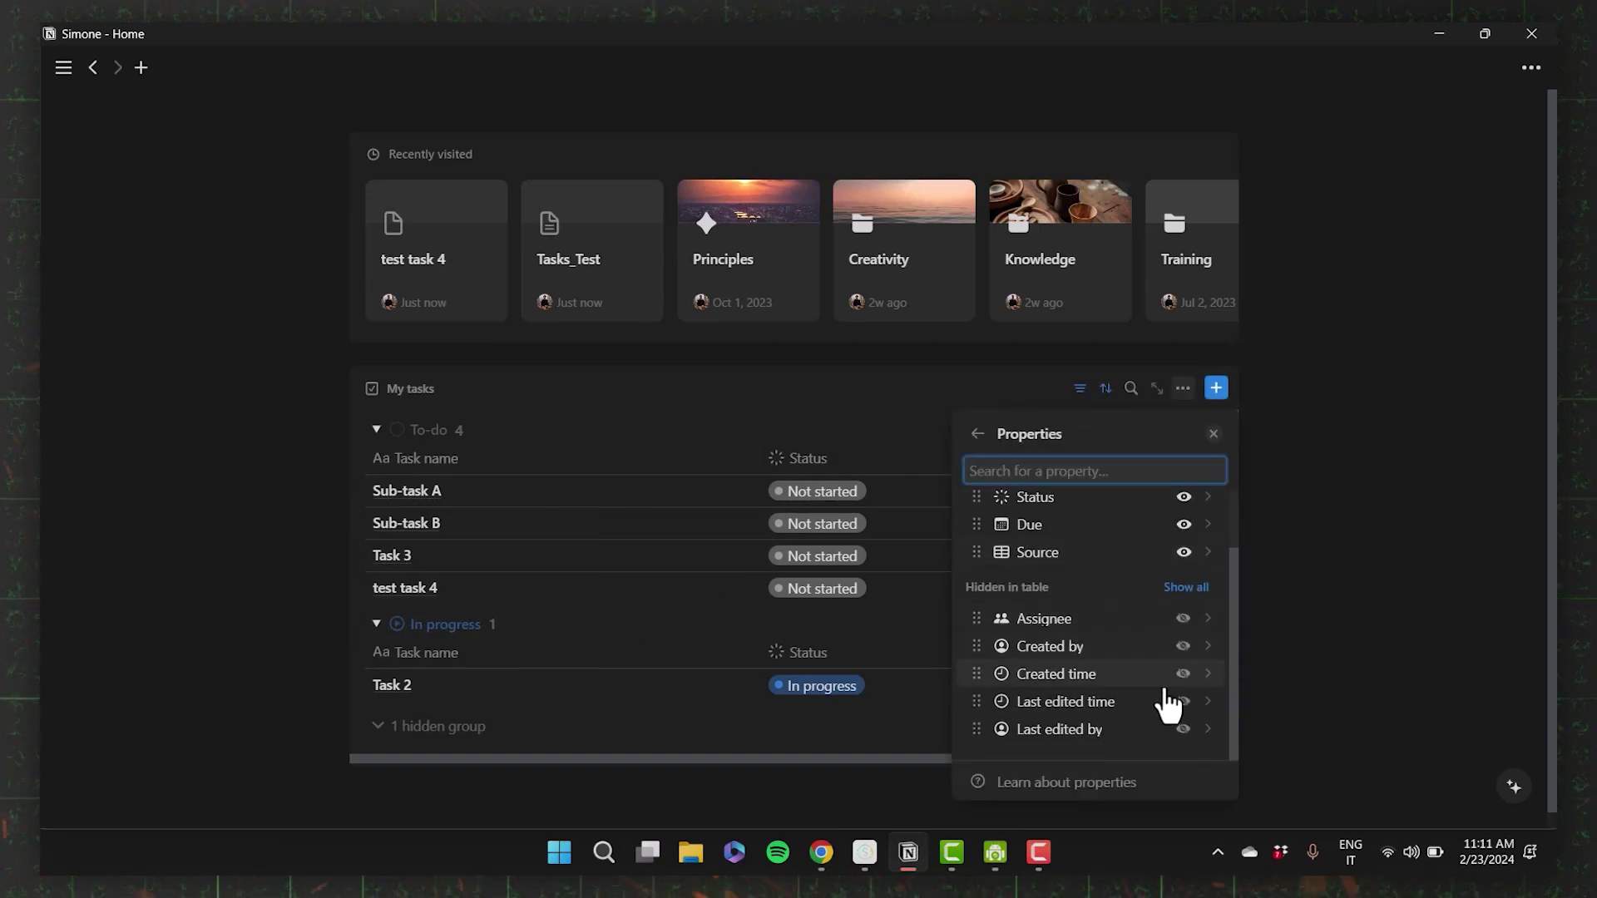
scroll(1165, 641, up, 2)
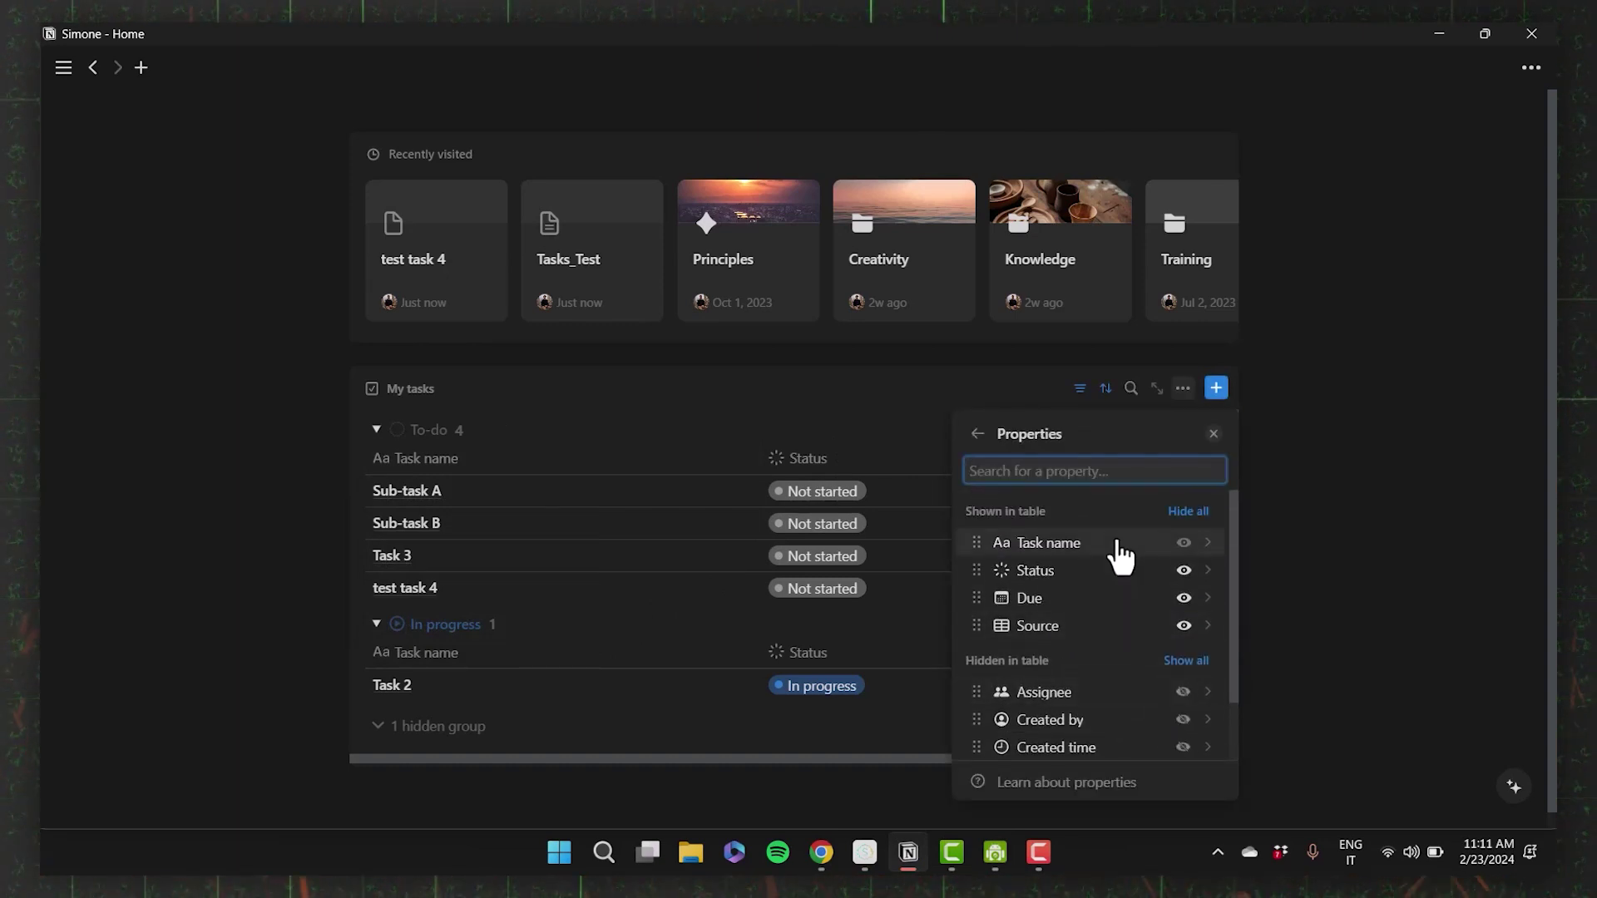
click(1105, 388)
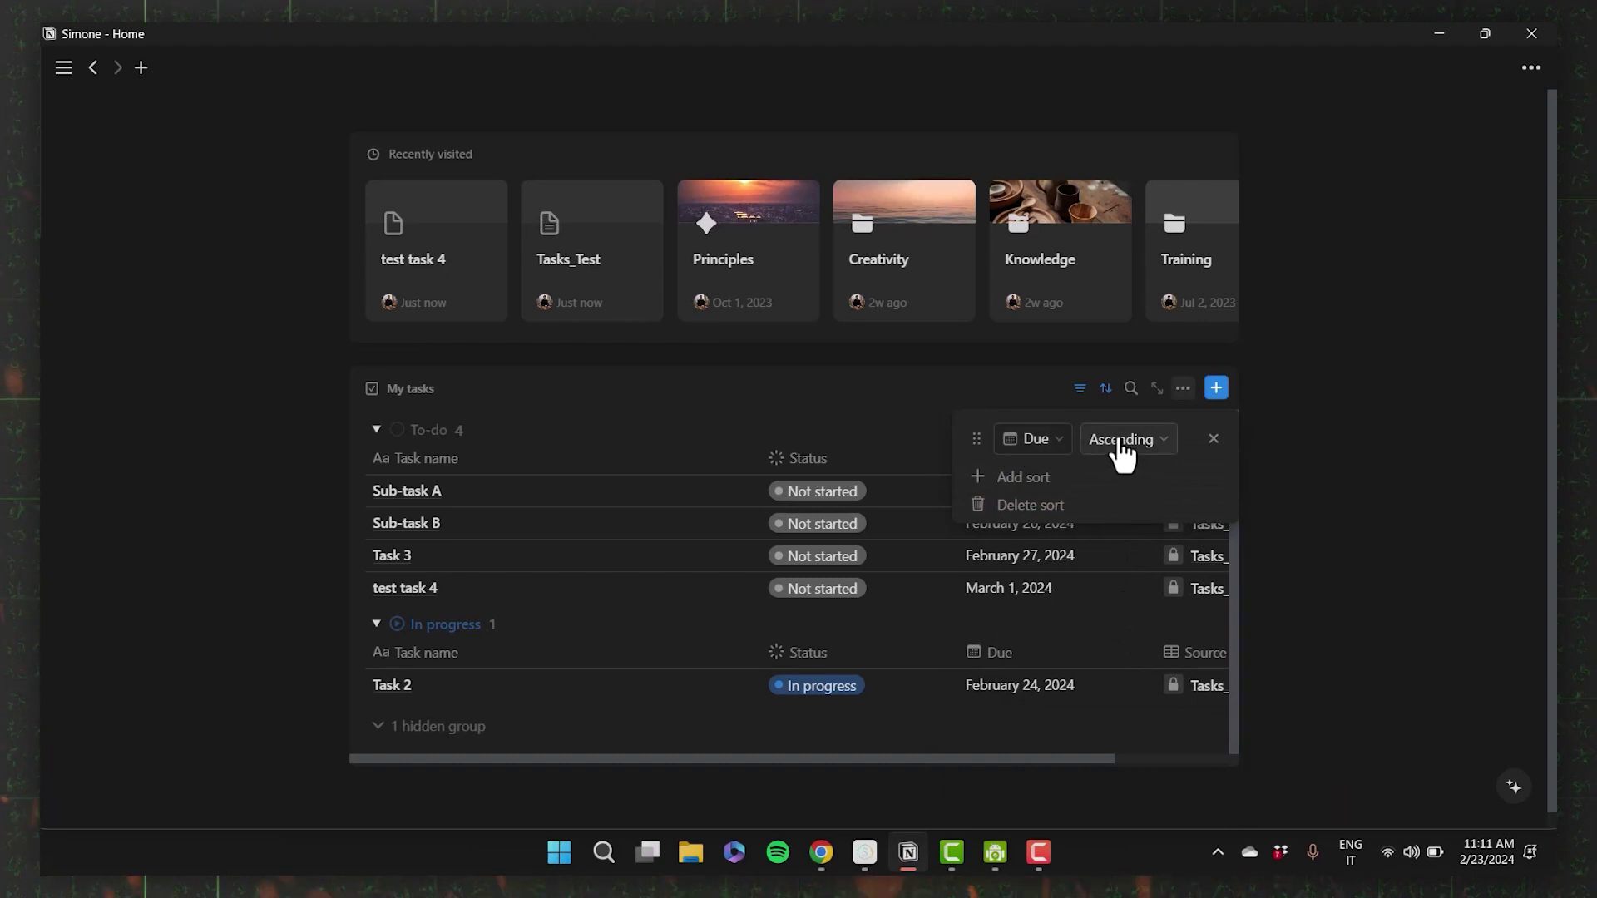
click(1180, 404)
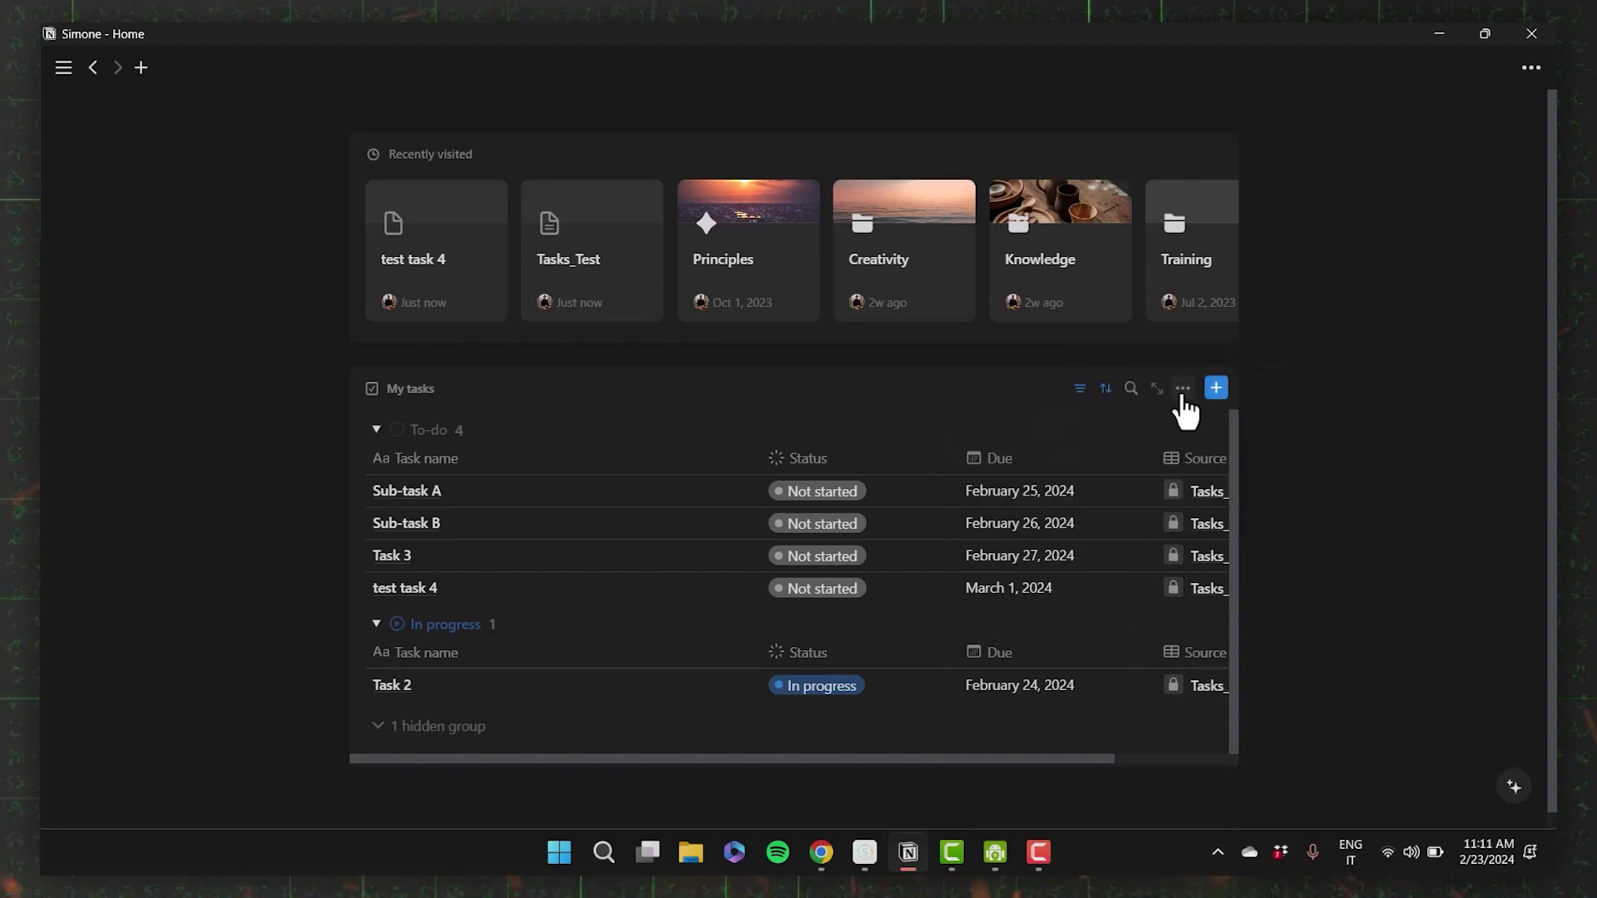
Step: Inspect the widget's Assignee: Me and Status filters without changing them
click(1181, 400)
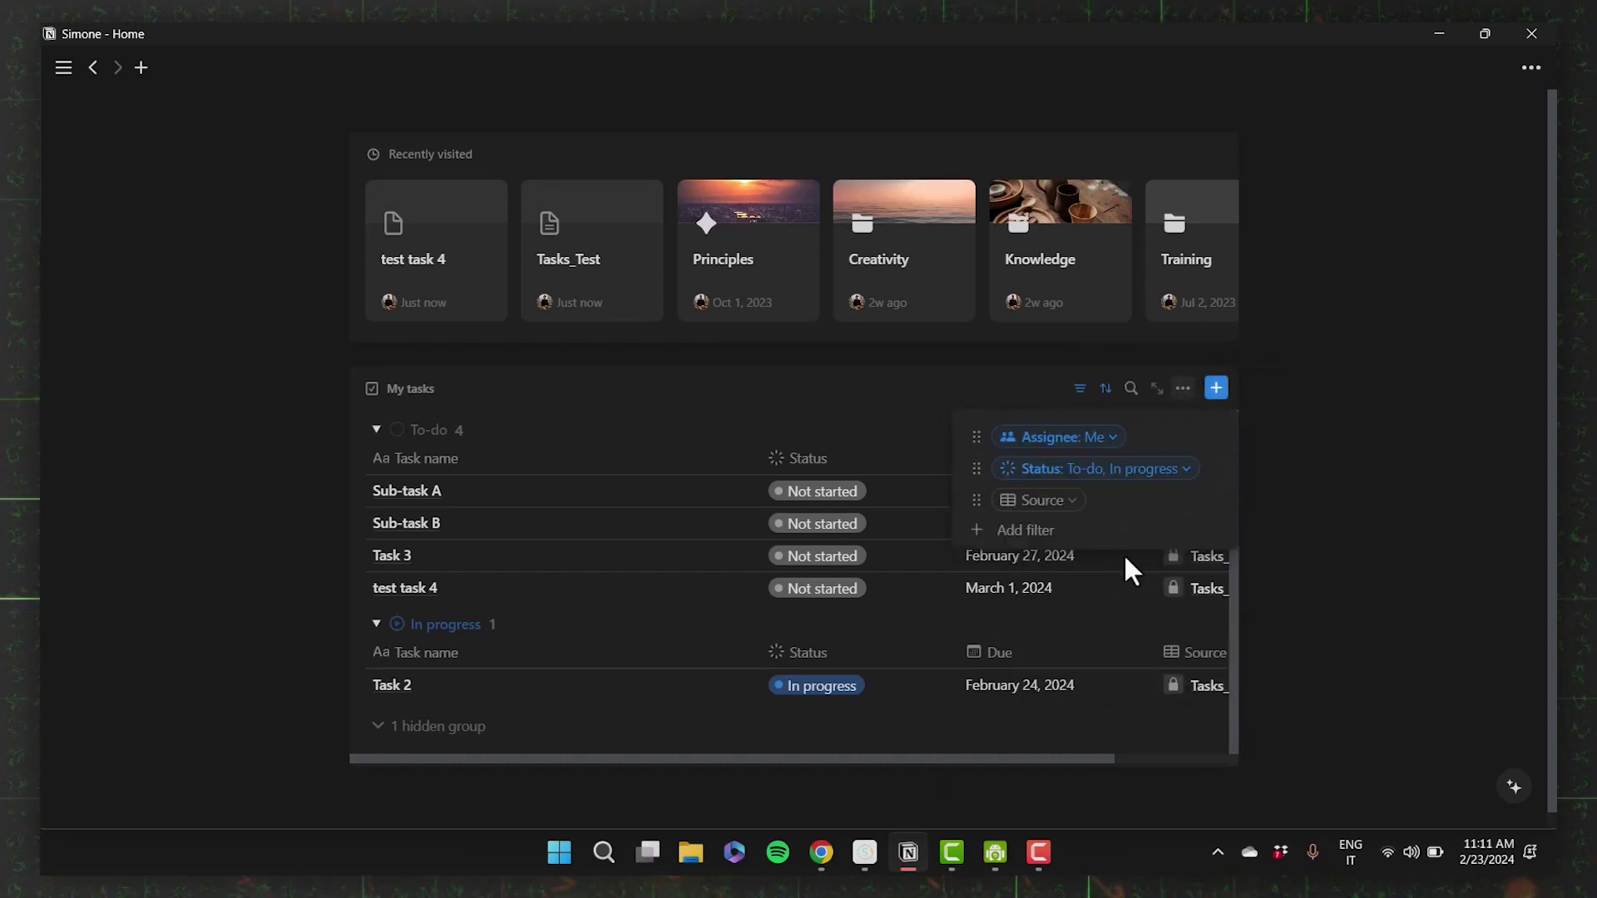
click(1097, 442)
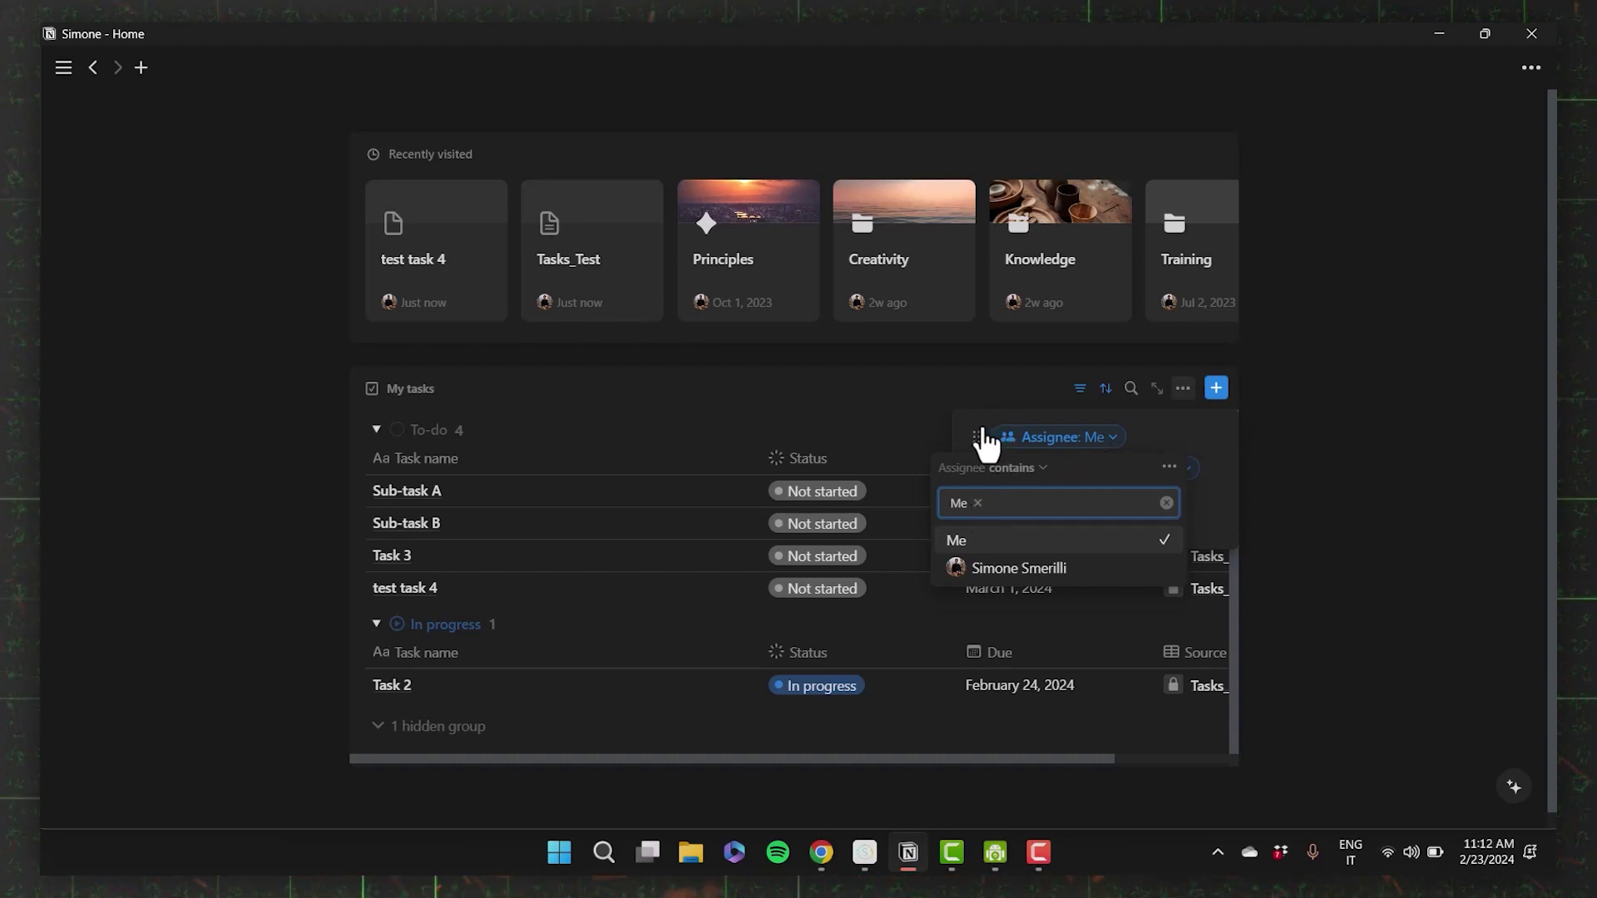
click(1158, 428)
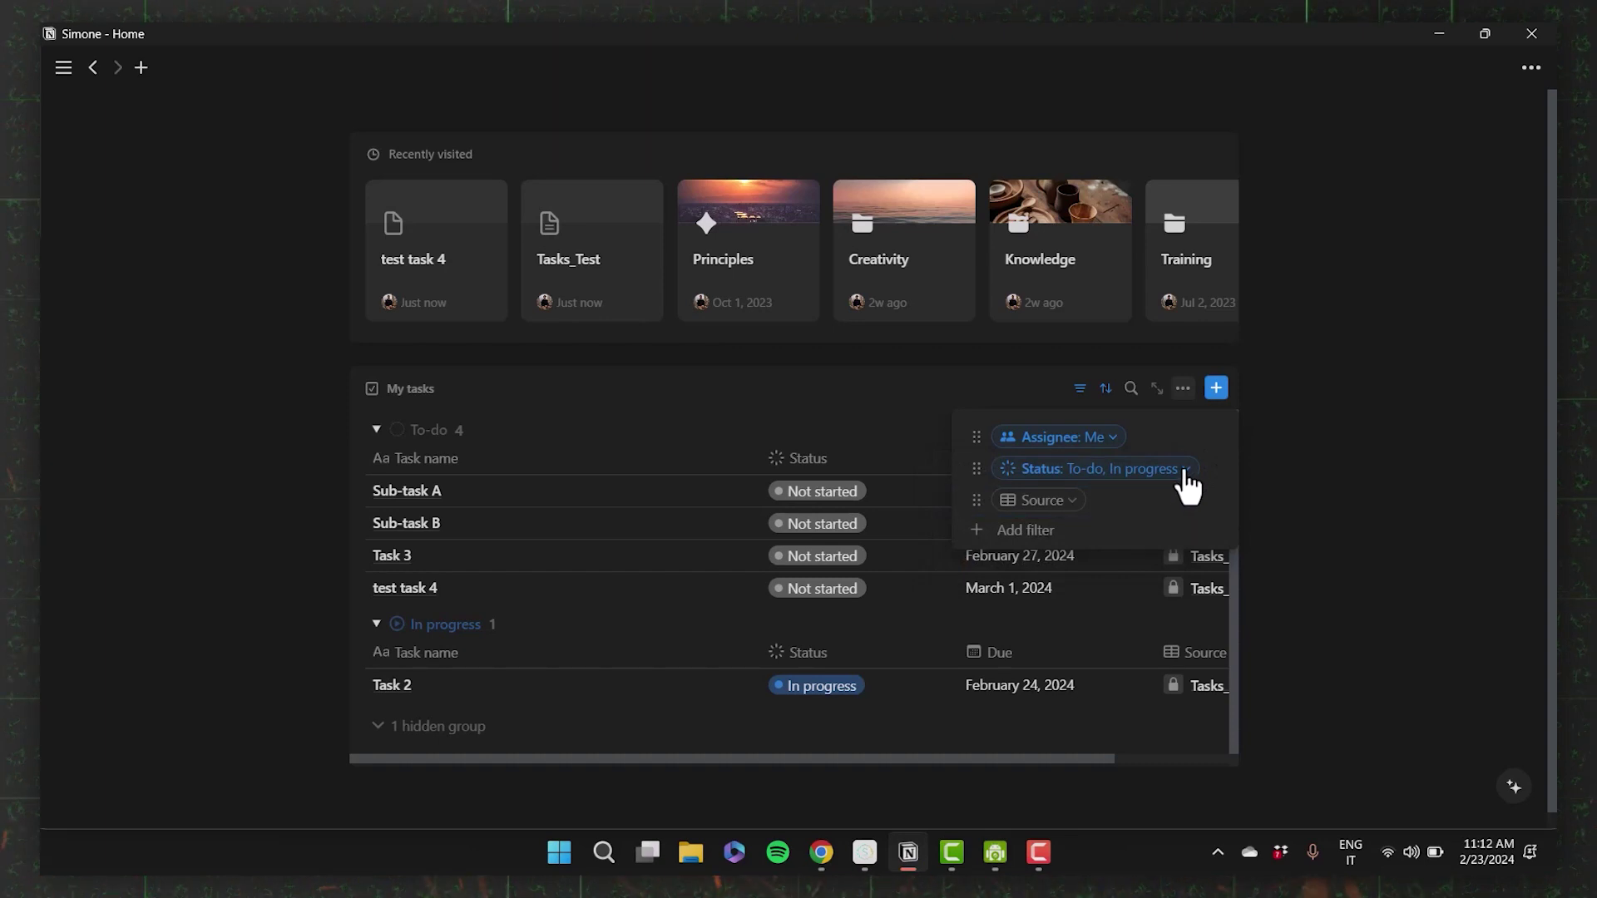
click(1133, 471)
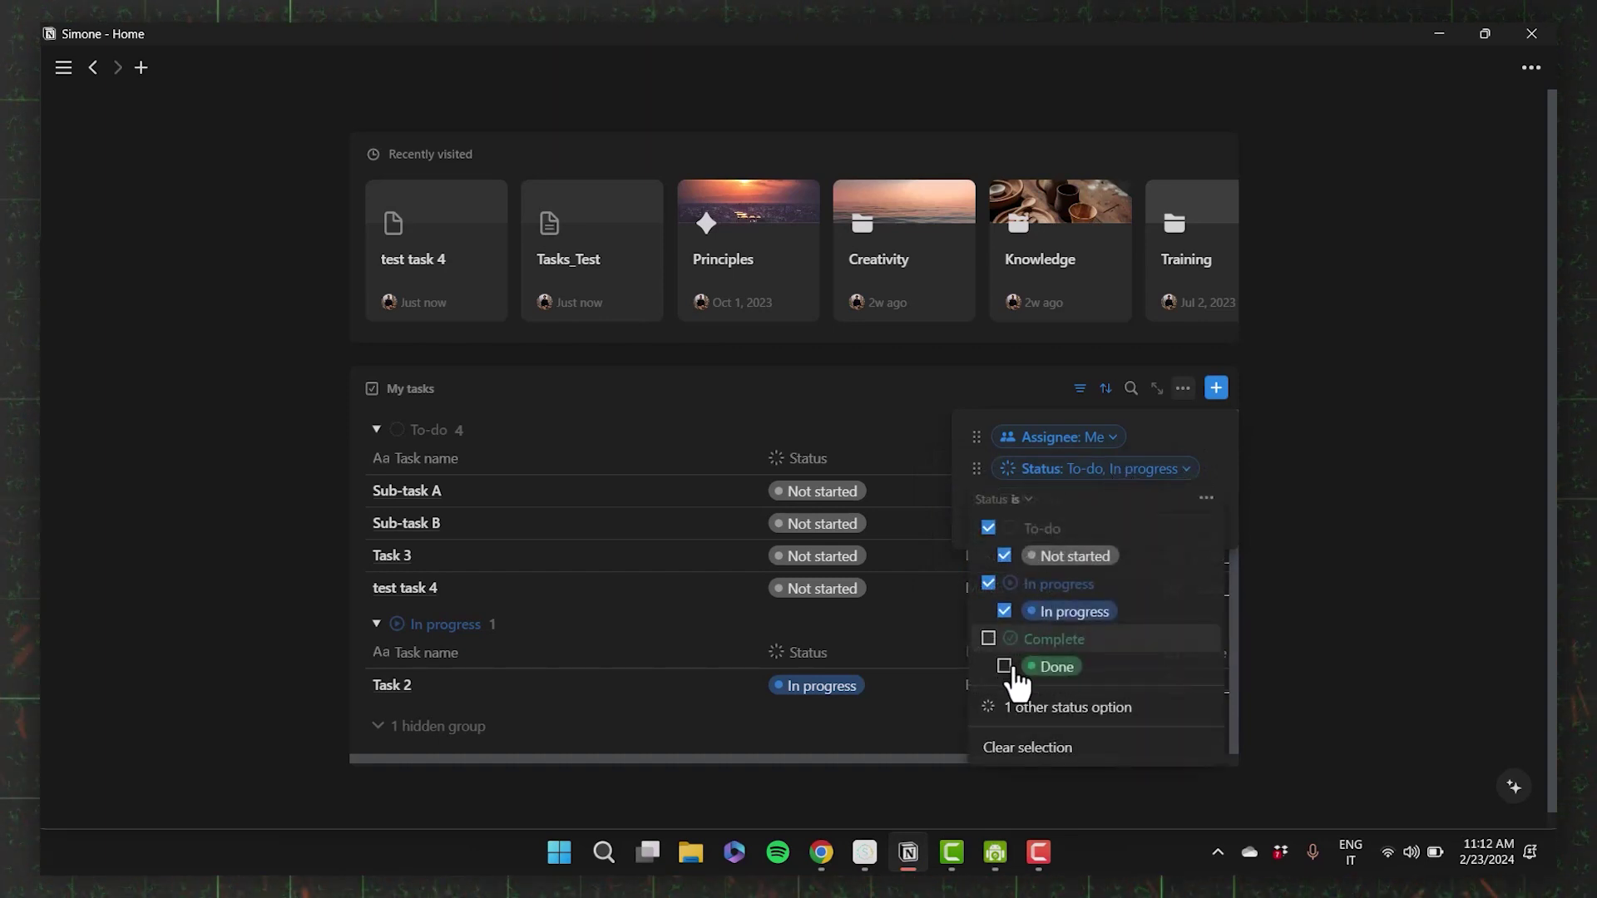
key(Escape)
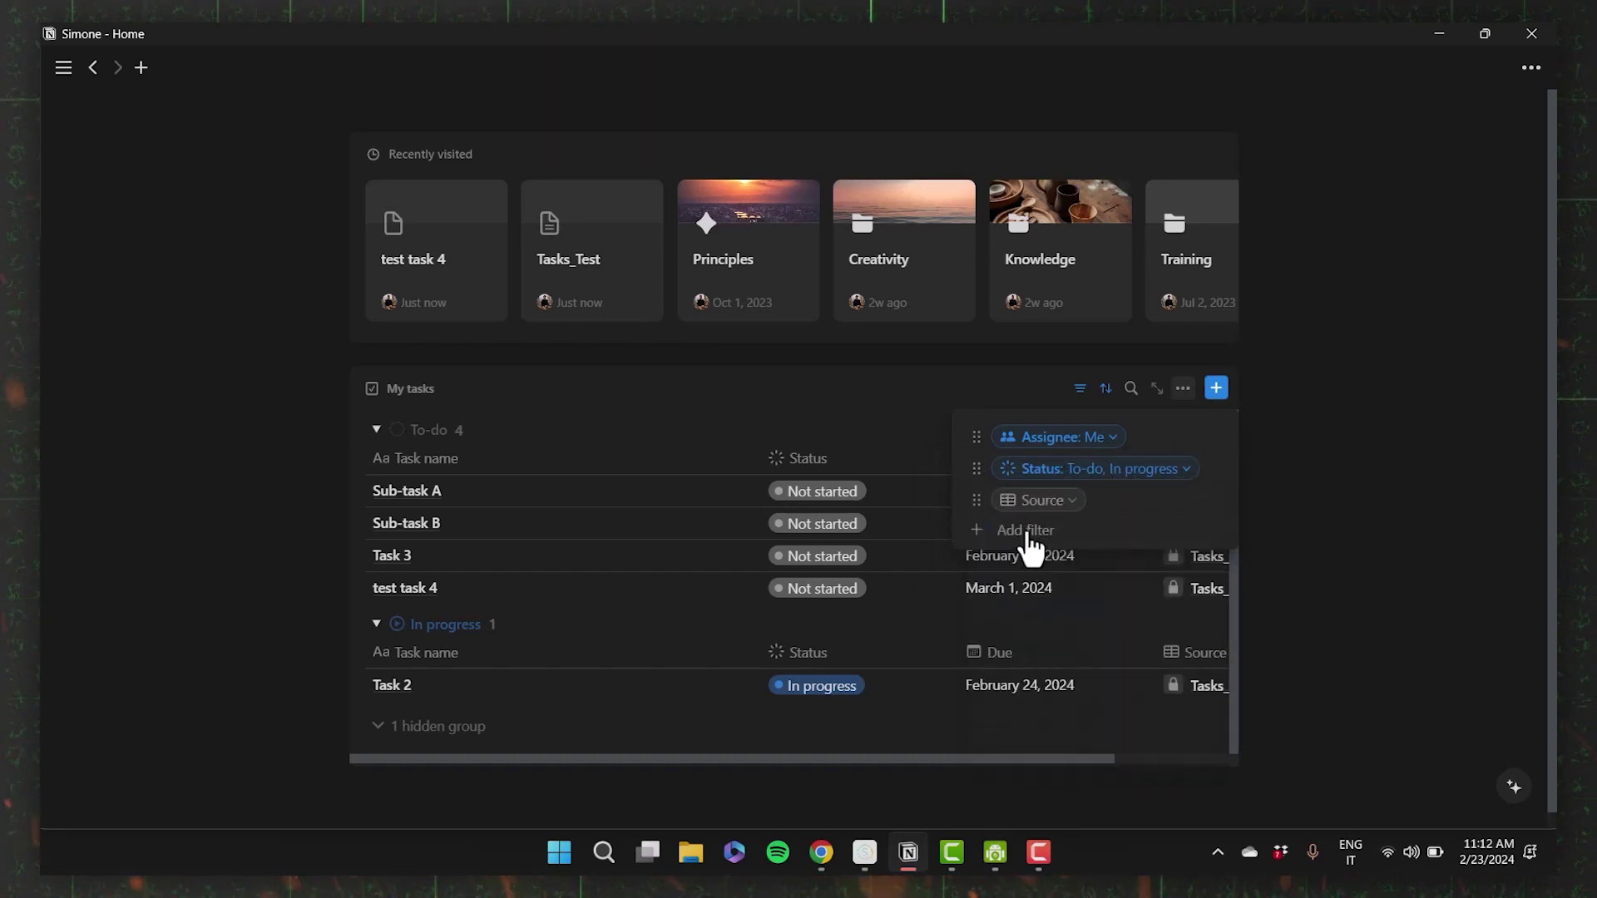
Step: Cancel adding a new filter and show the Source filter's choices
click(1030, 539)
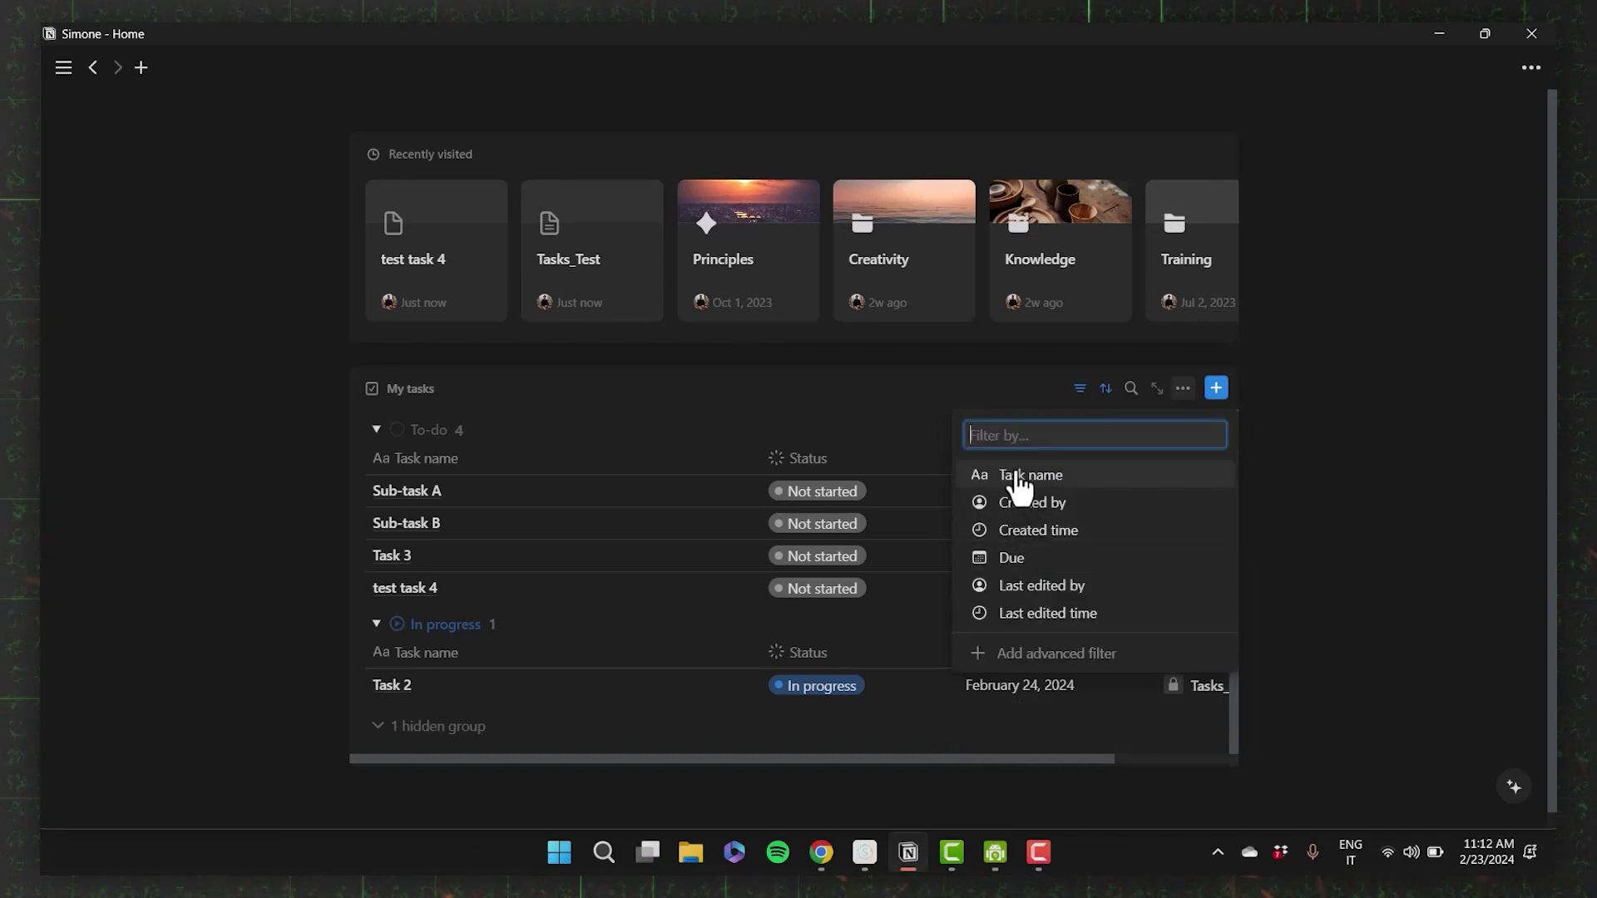
click(1007, 380)
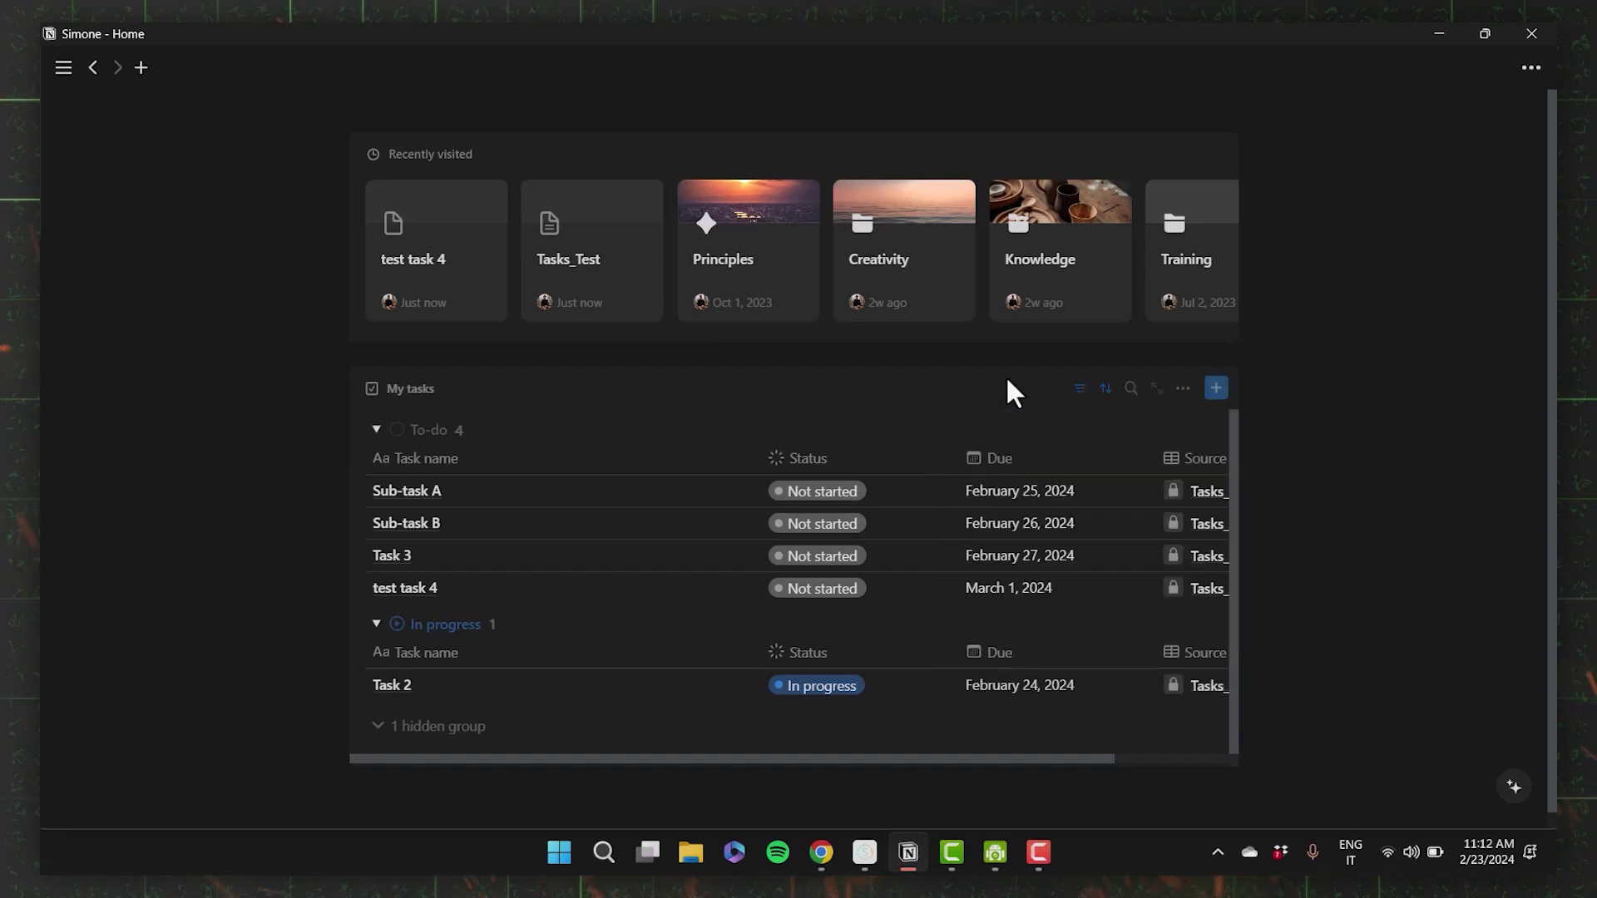
click(1183, 388)
click(1055, 500)
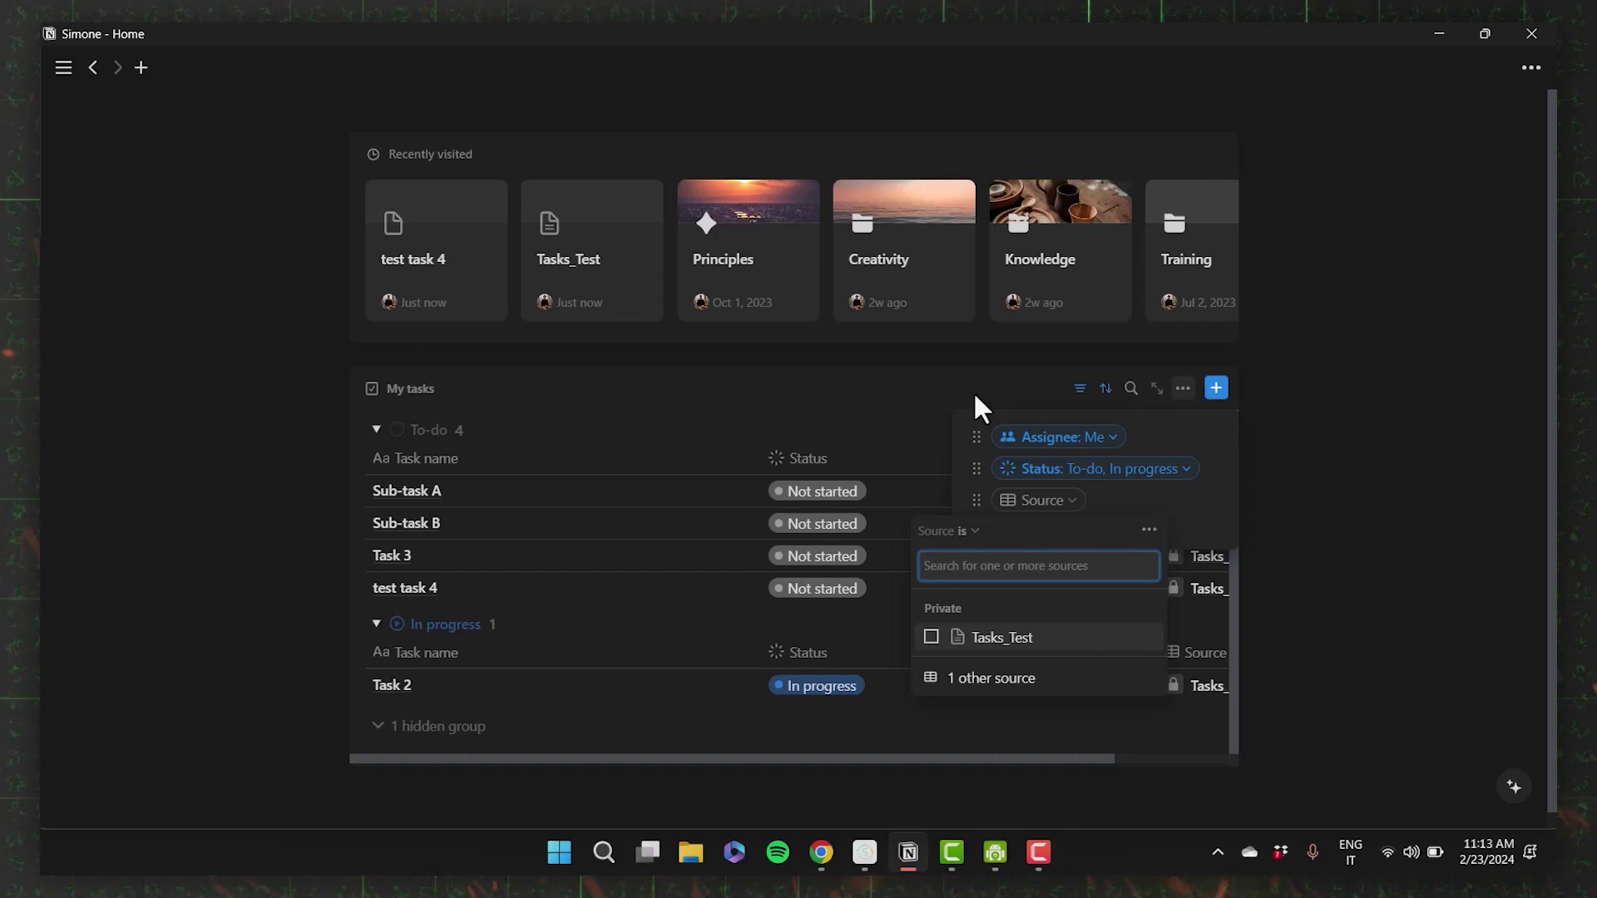
Step: Close the Source filter, glance at search and sort, and open My tasks as a full page
click(1130, 391)
click(1130, 391)
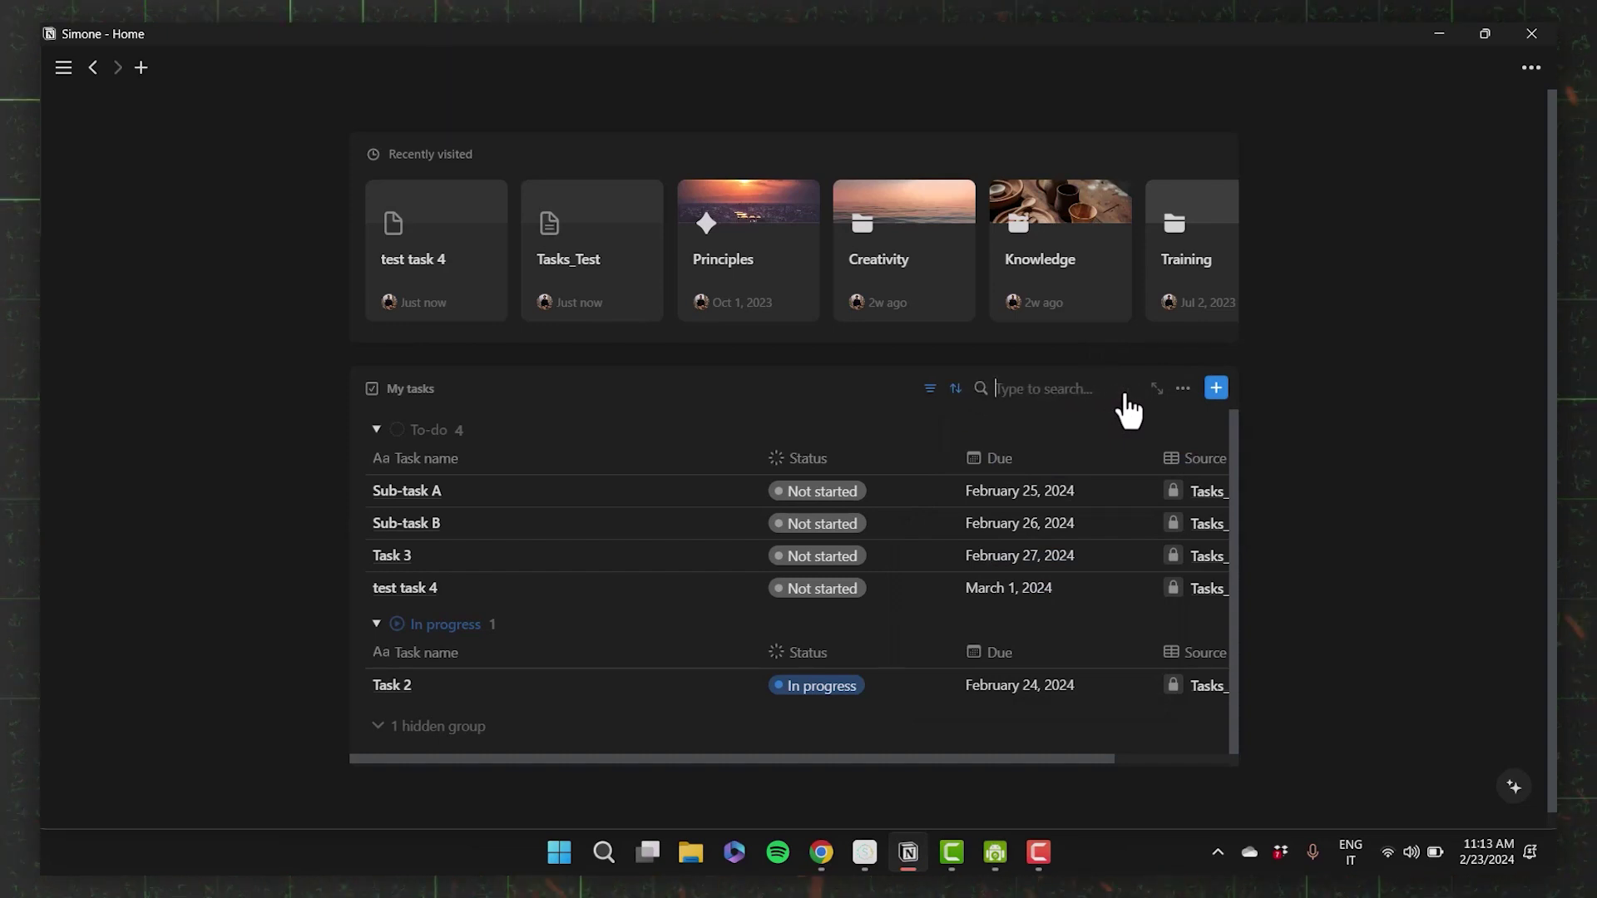
click(964, 408)
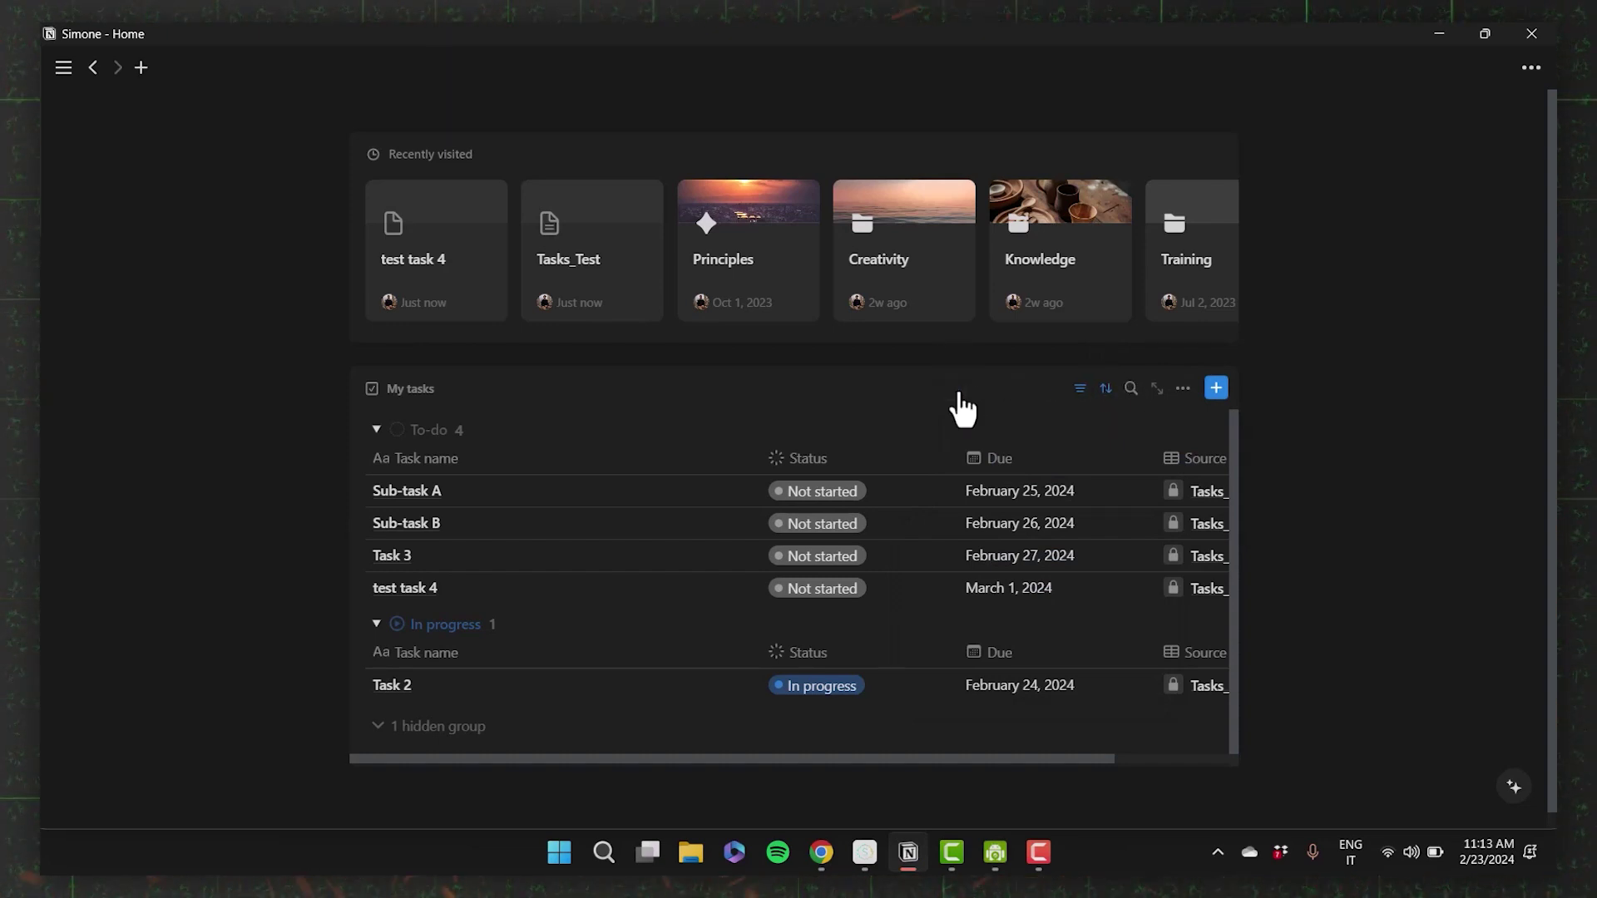
click(1079, 413)
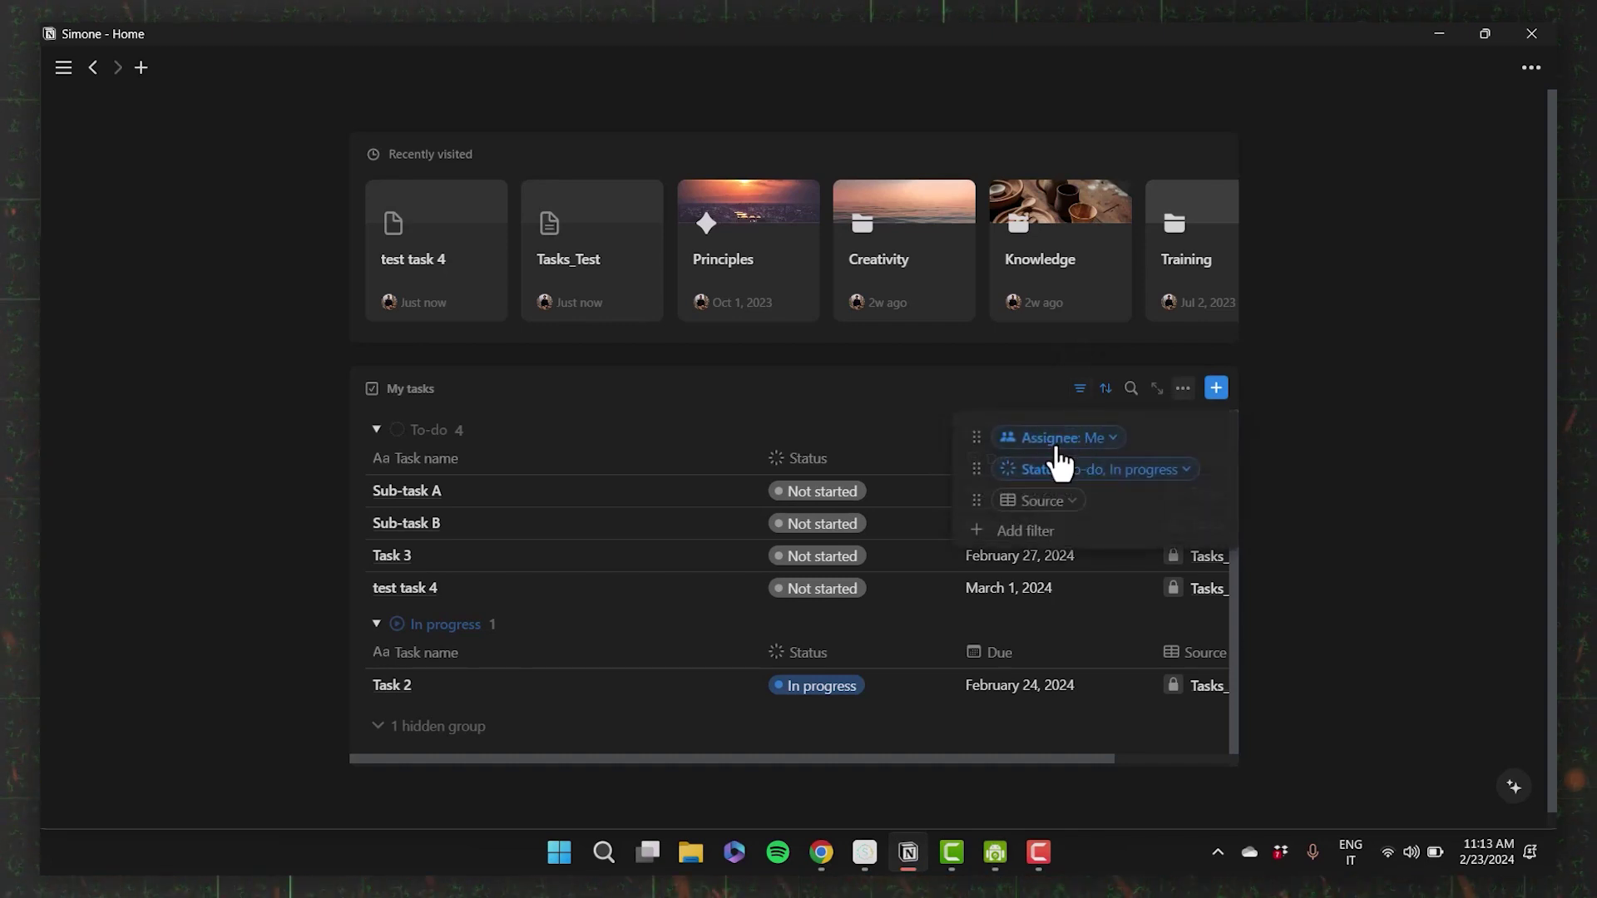
click(1024, 379)
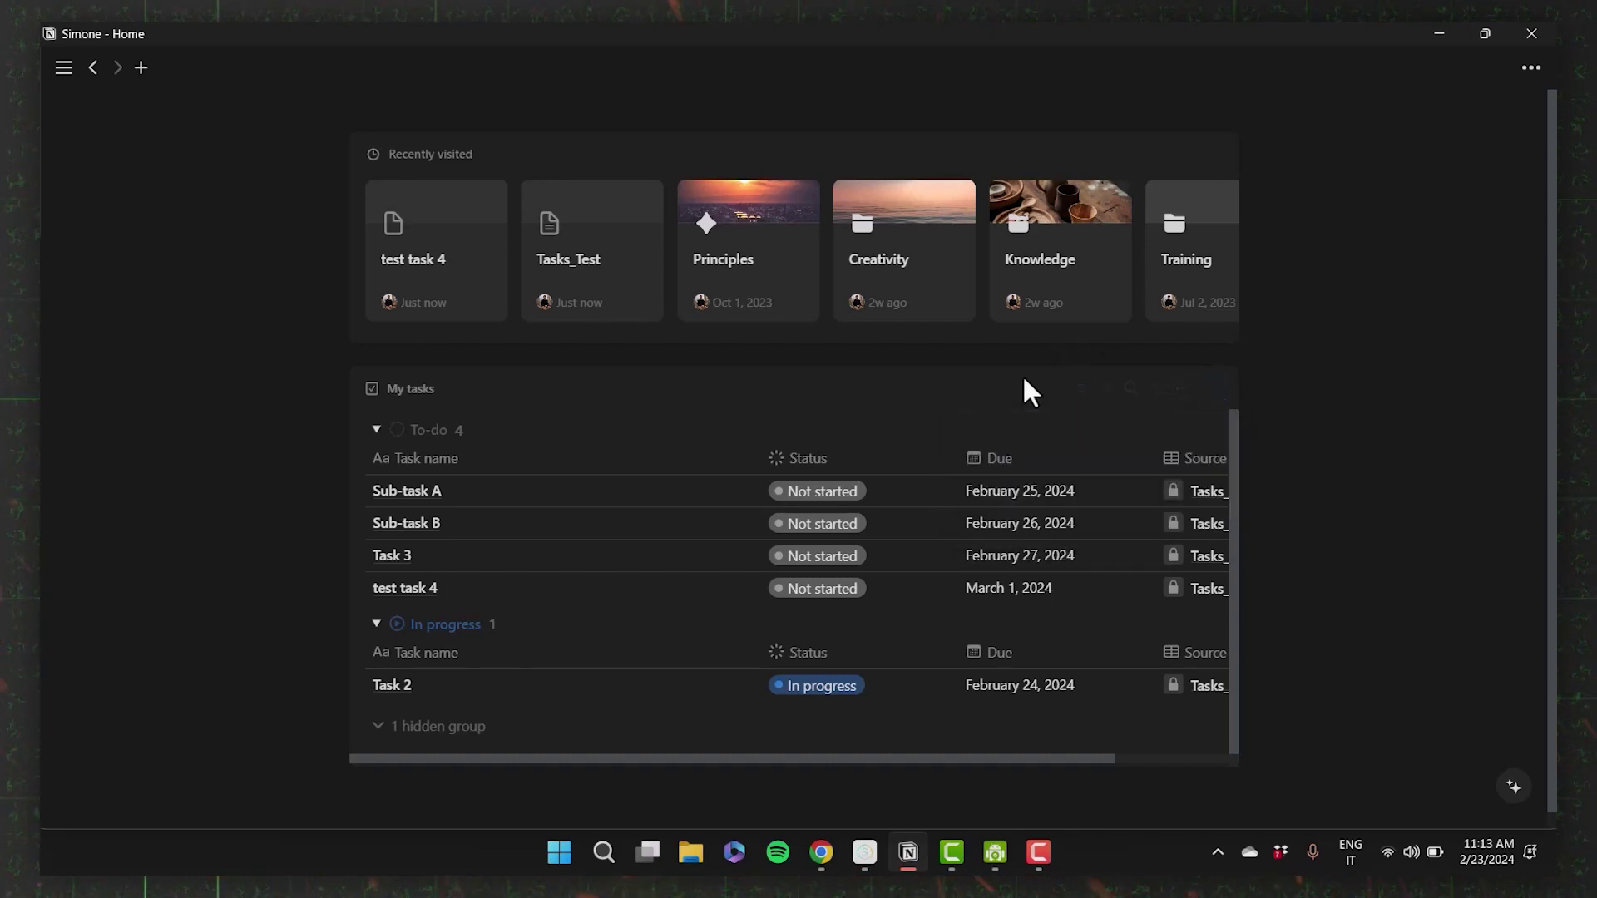
click(1155, 391)
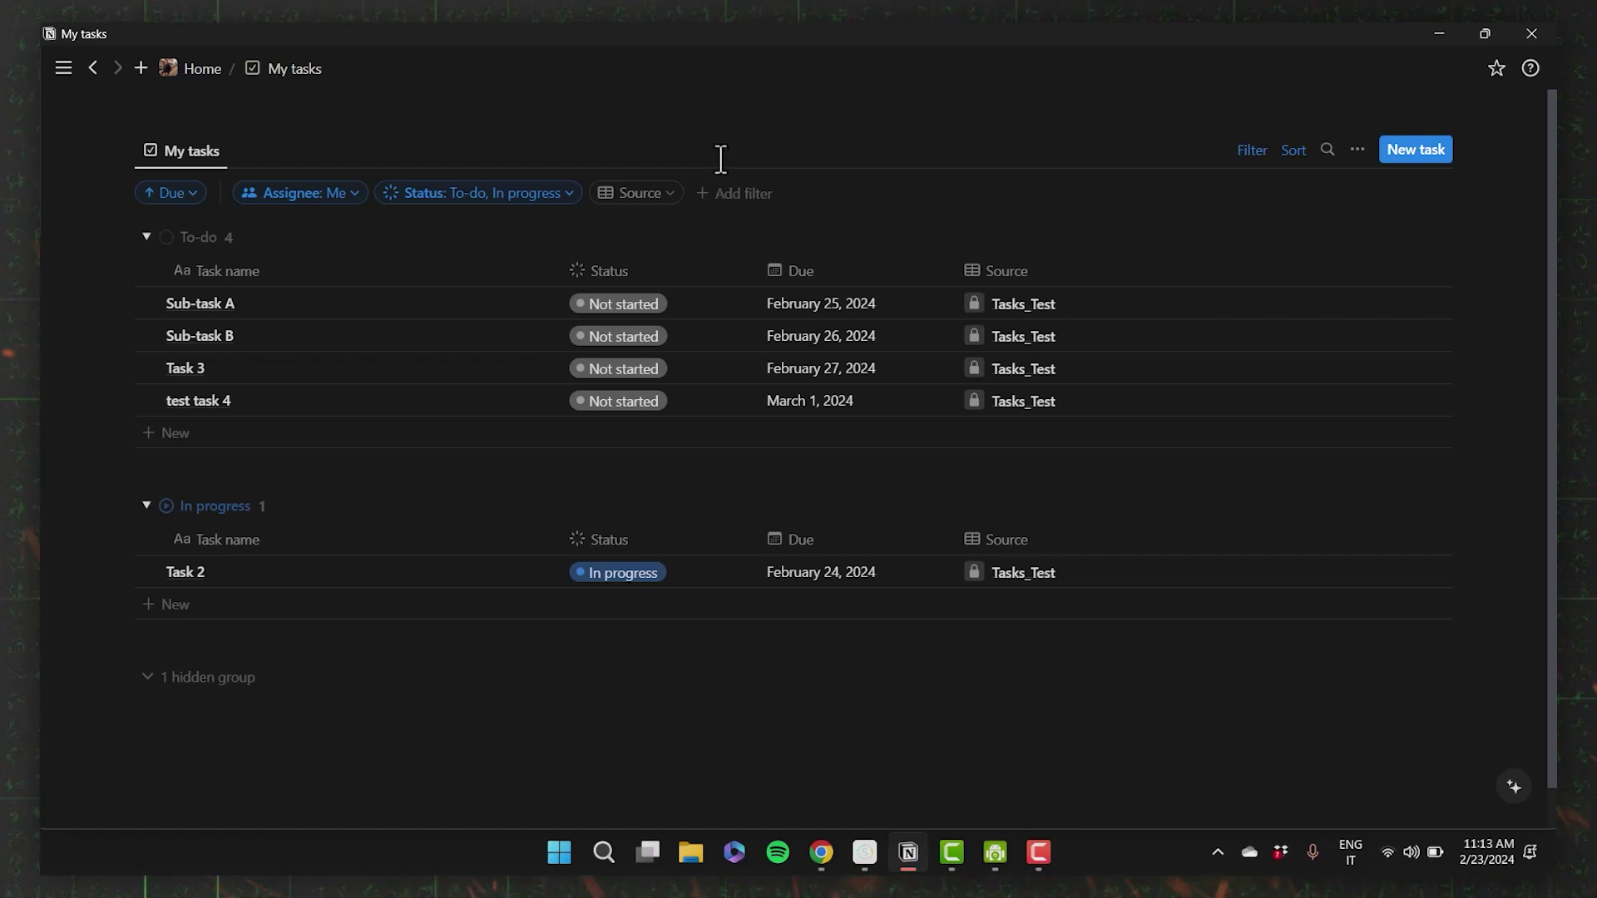
Step: Collapse the To-do and In progress groups and check the view's layout options
click(146, 237)
click(145, 287)
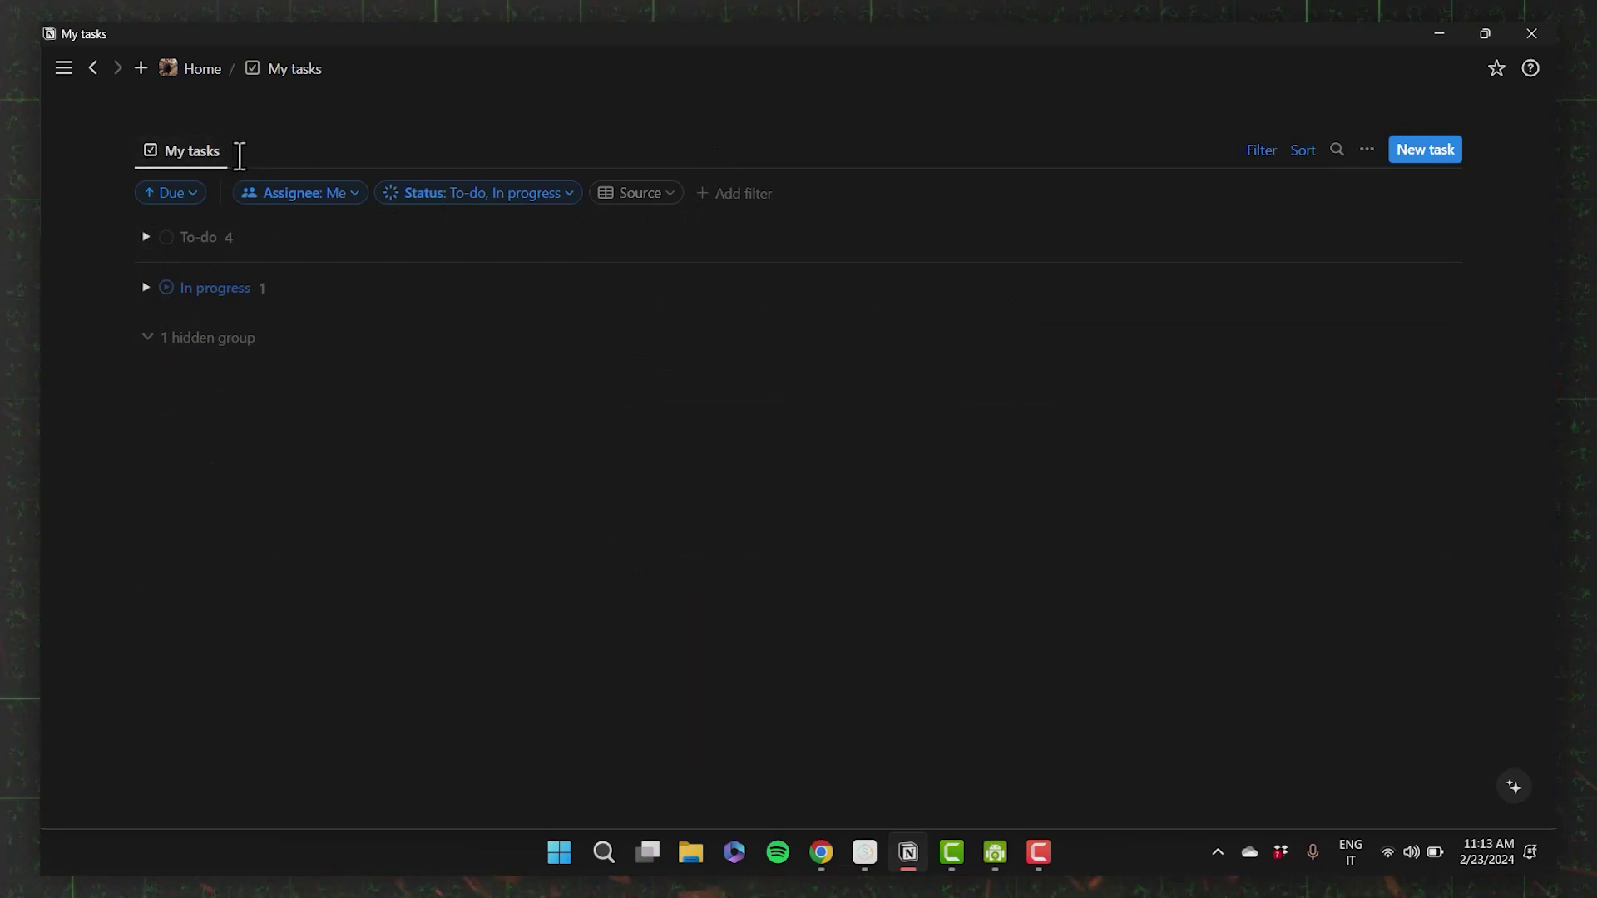
click(1364, 151)
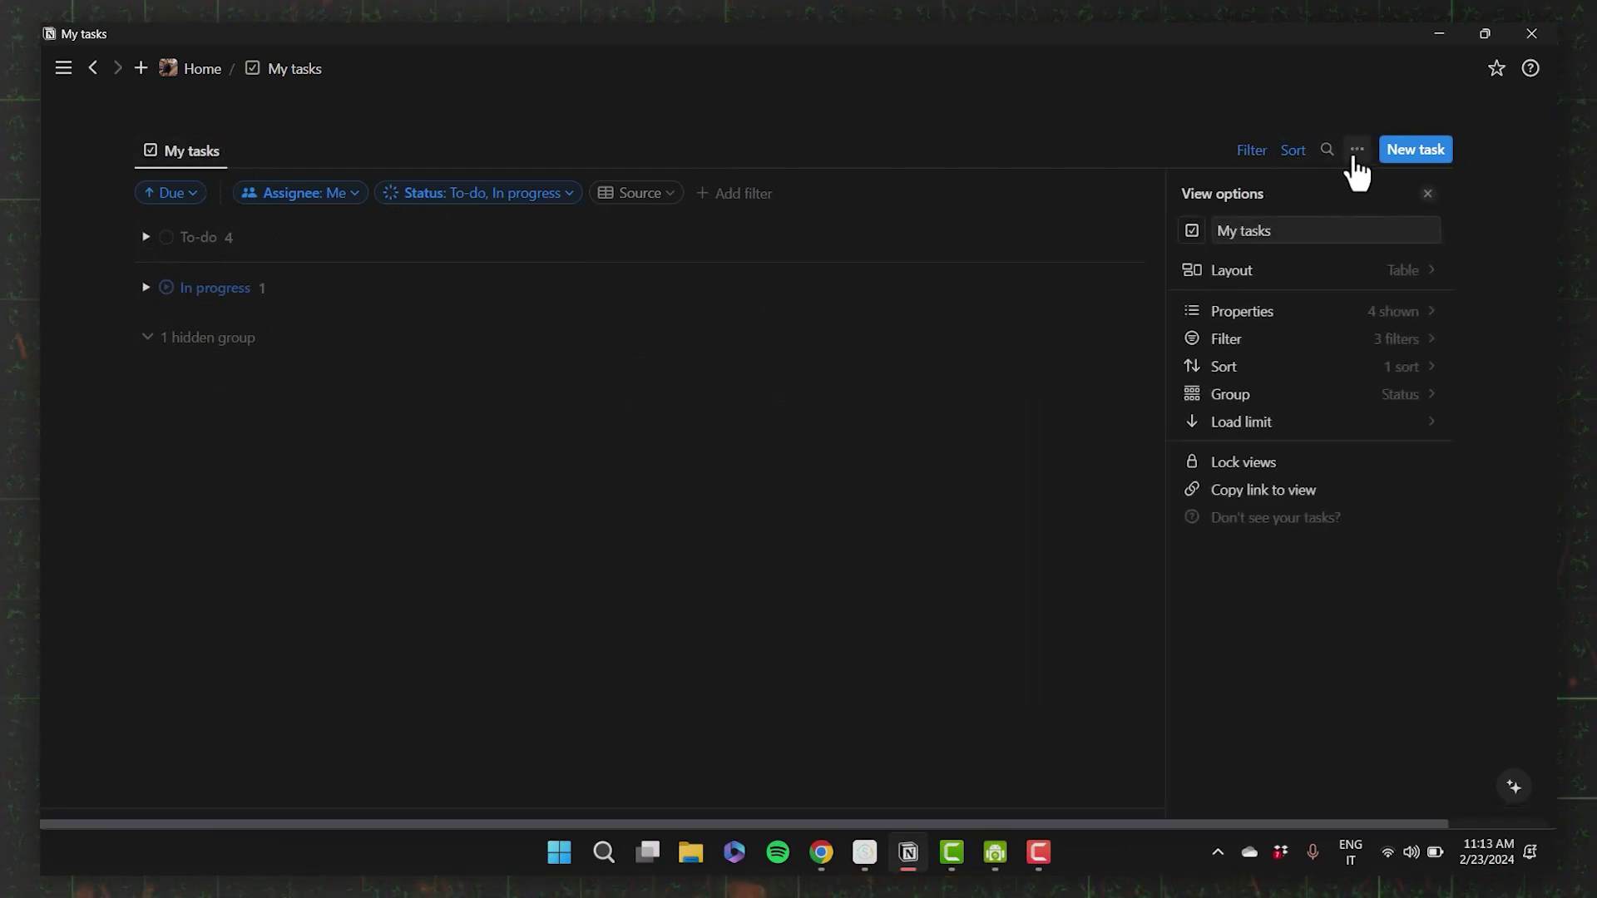
click(1316, 280)
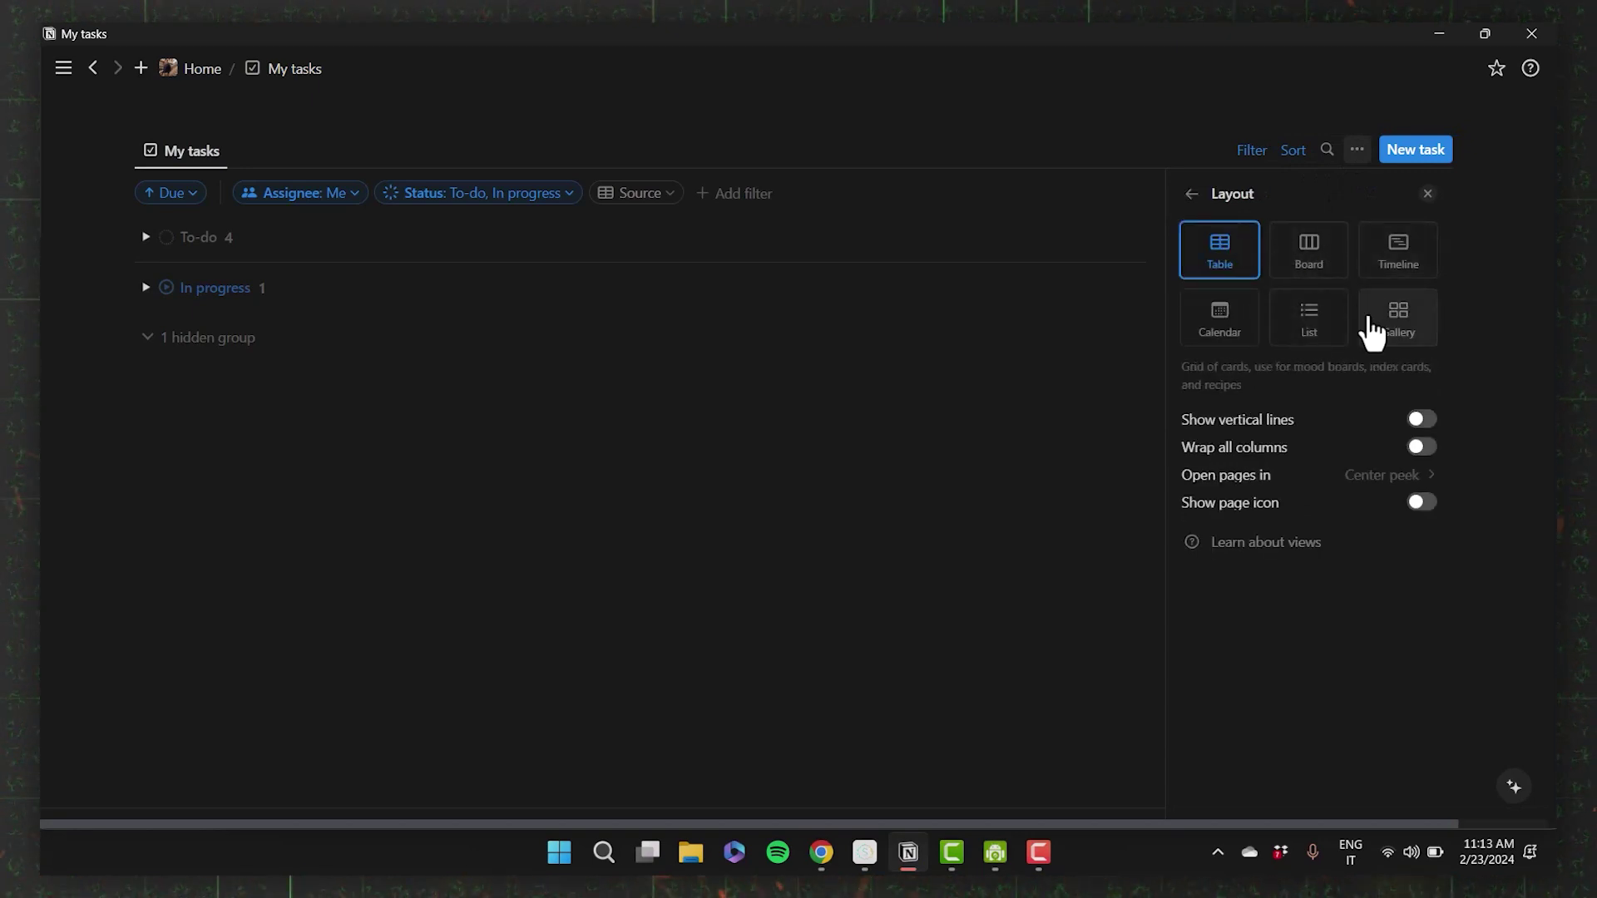
Step: Expand To-do and open Sub-task A in a peek to review its details
click(351, 329)
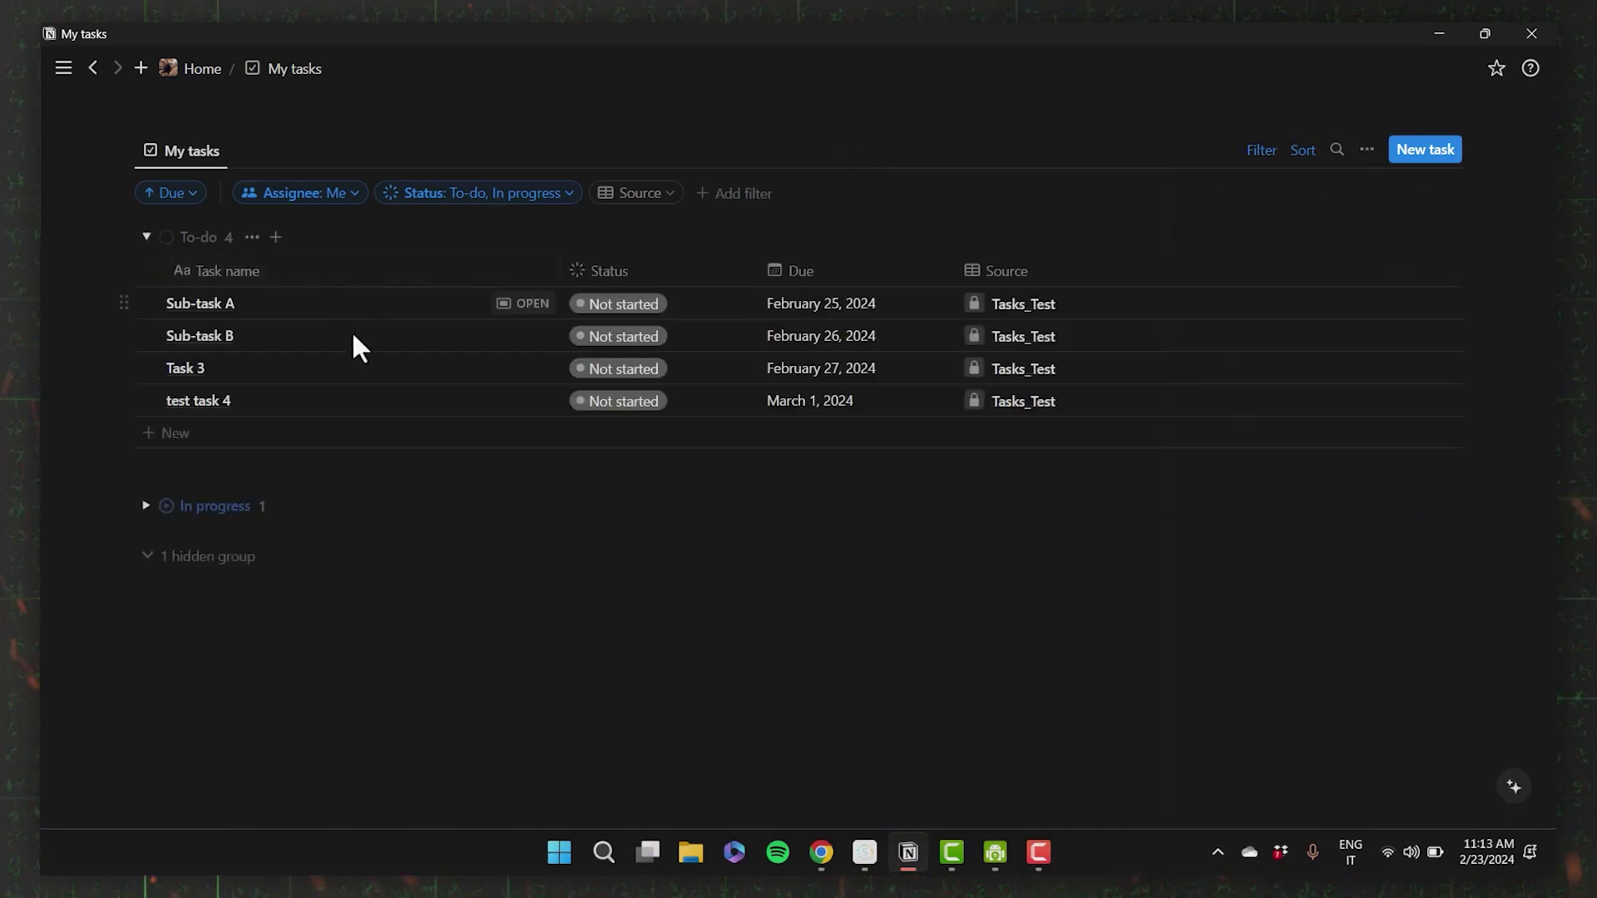
click(528, 306)
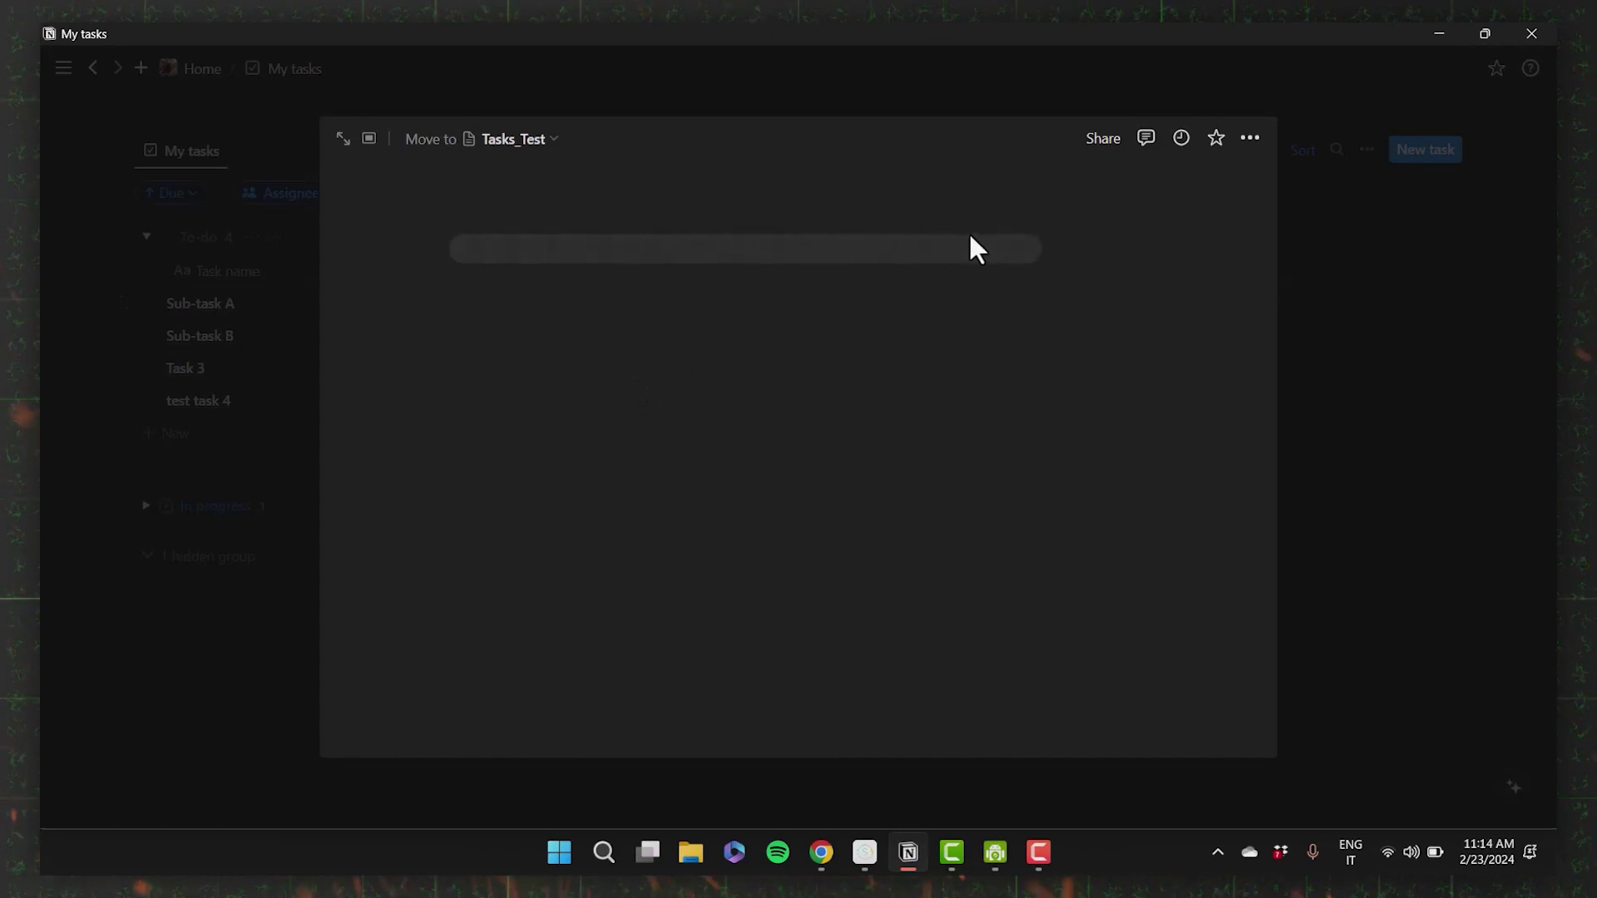
scroll(490, 489, down, 1)
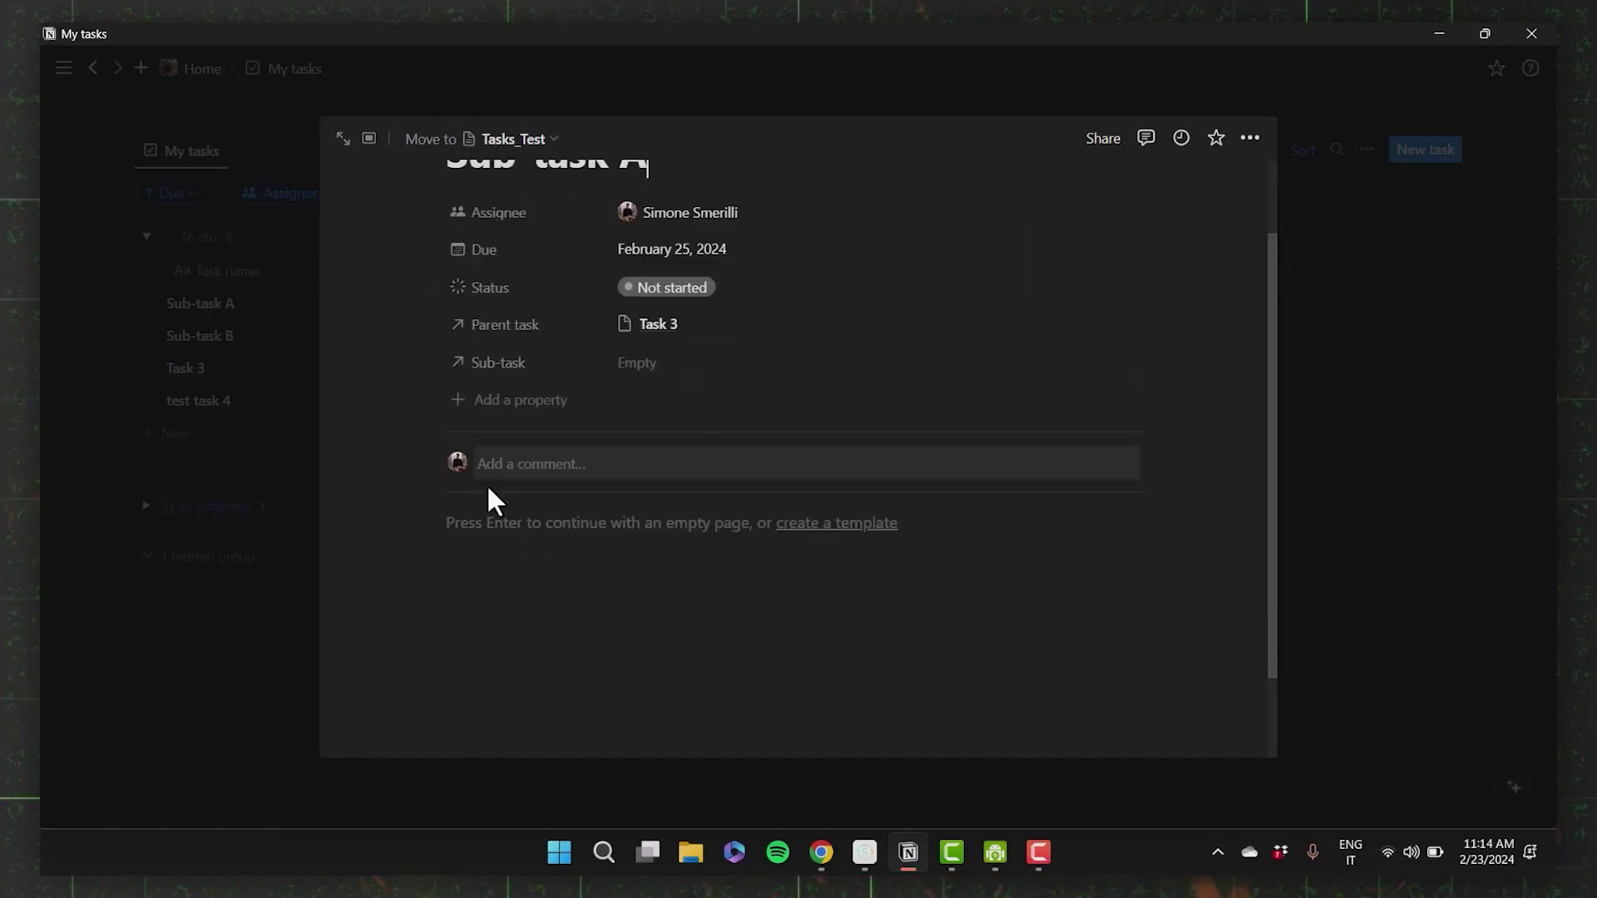
scroll(490, 499, up, 1)
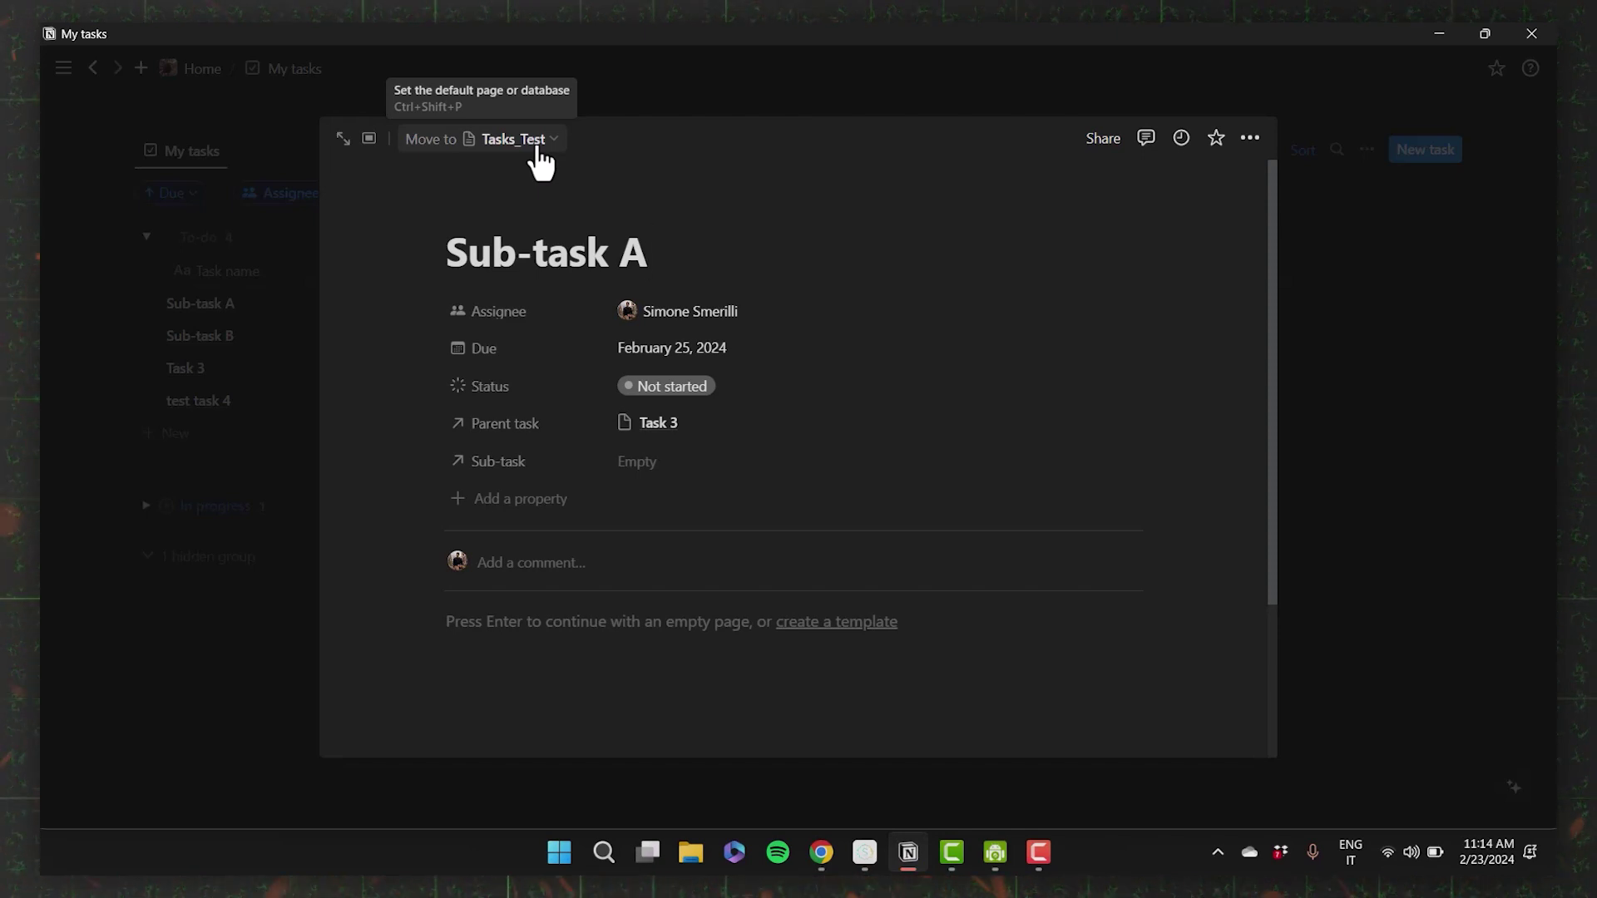
Step: Set Sub-task A's status to Done
click(200, 399)
click(606, 306)
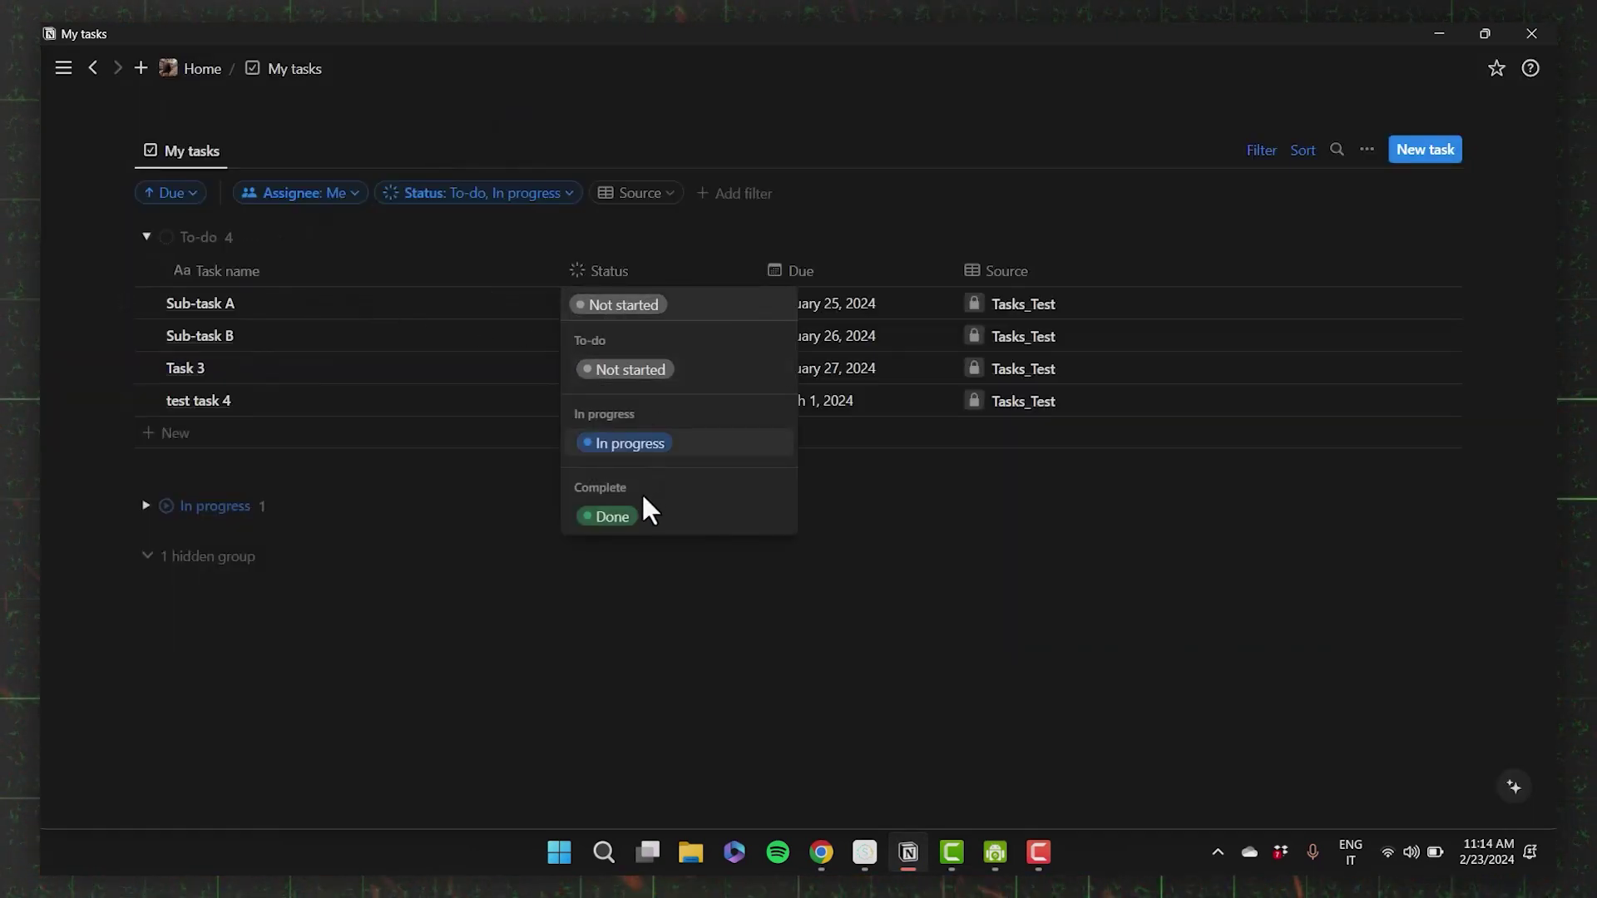
click(630, 516)
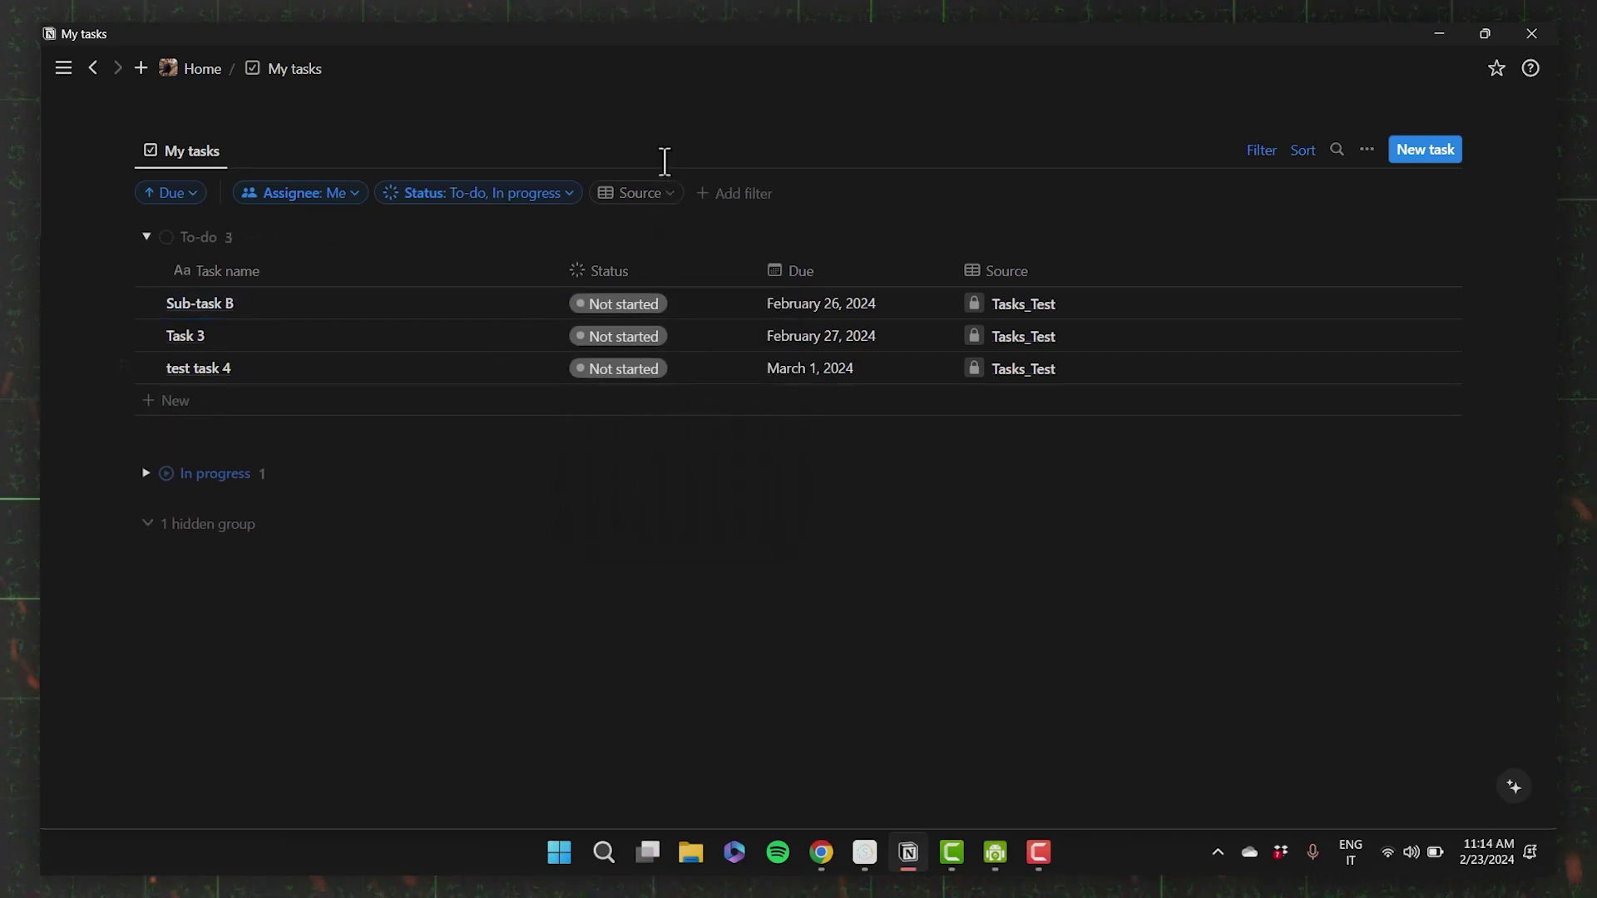
Step: Include Complete and Done statuses in the Status filter and toggle the Complete group
click(521, 196)
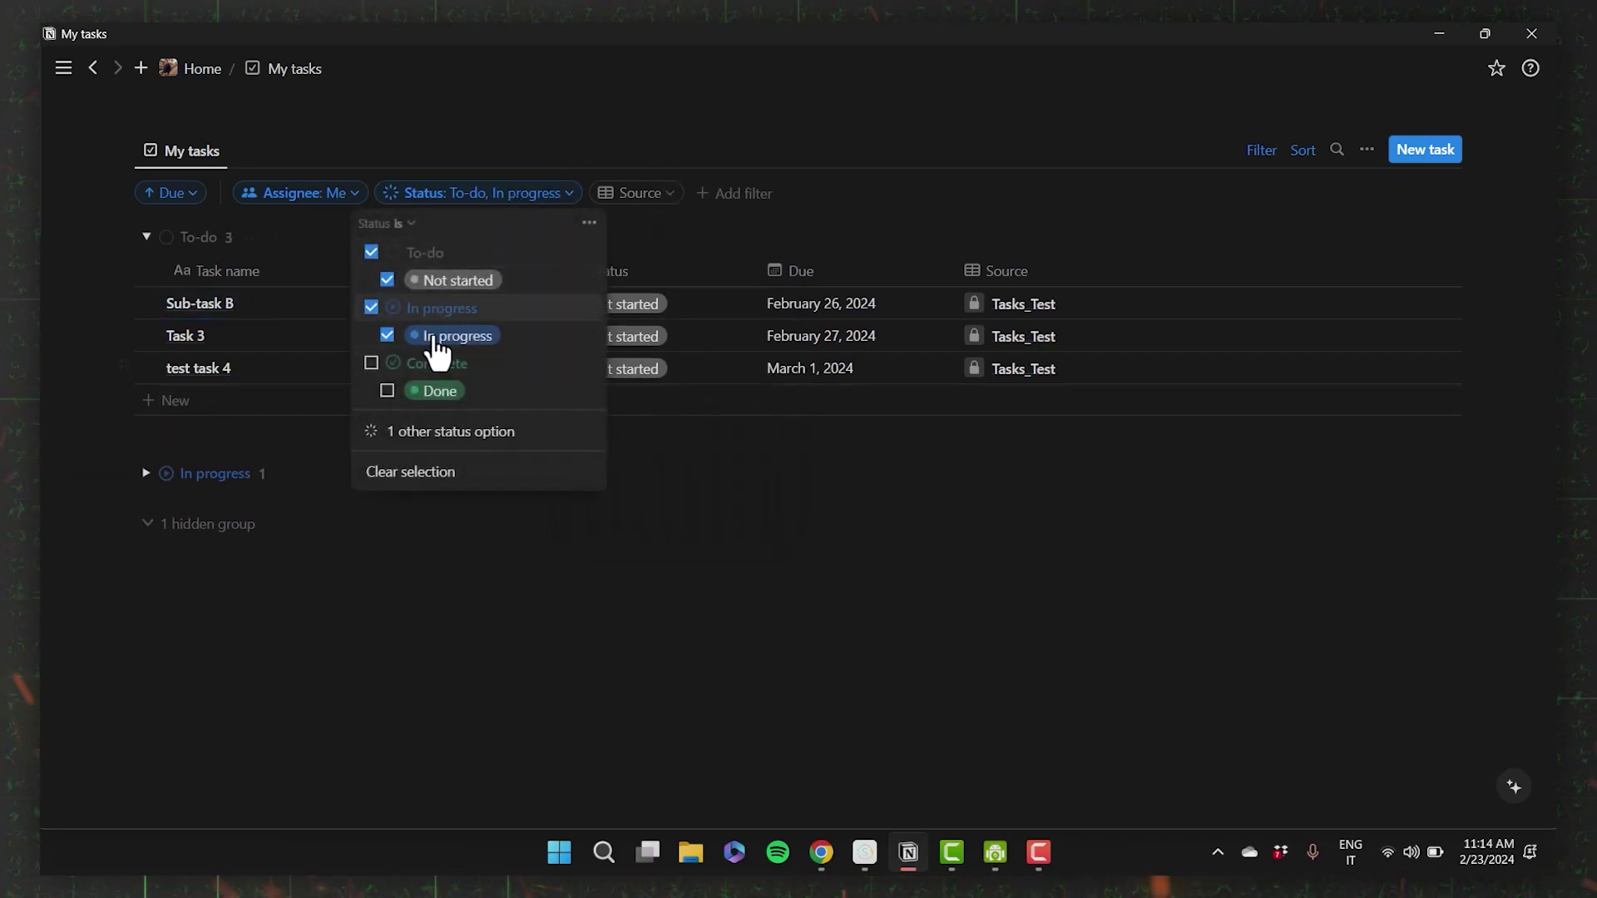
click(430, 366)
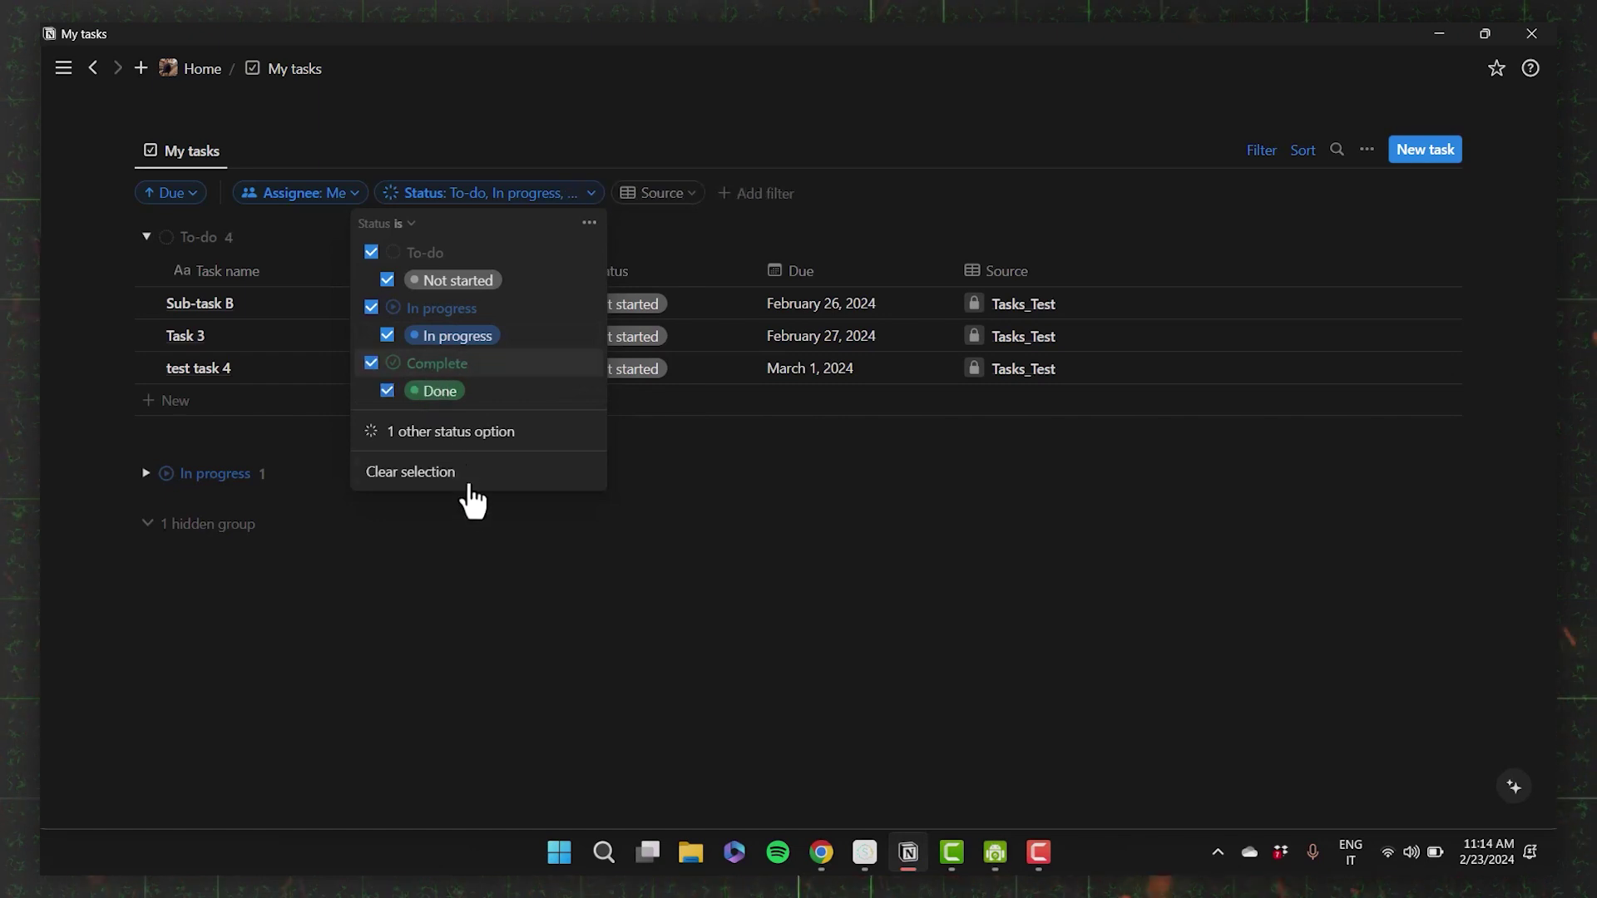
click(496, 163)
click(147, 528)
click(147, 531)
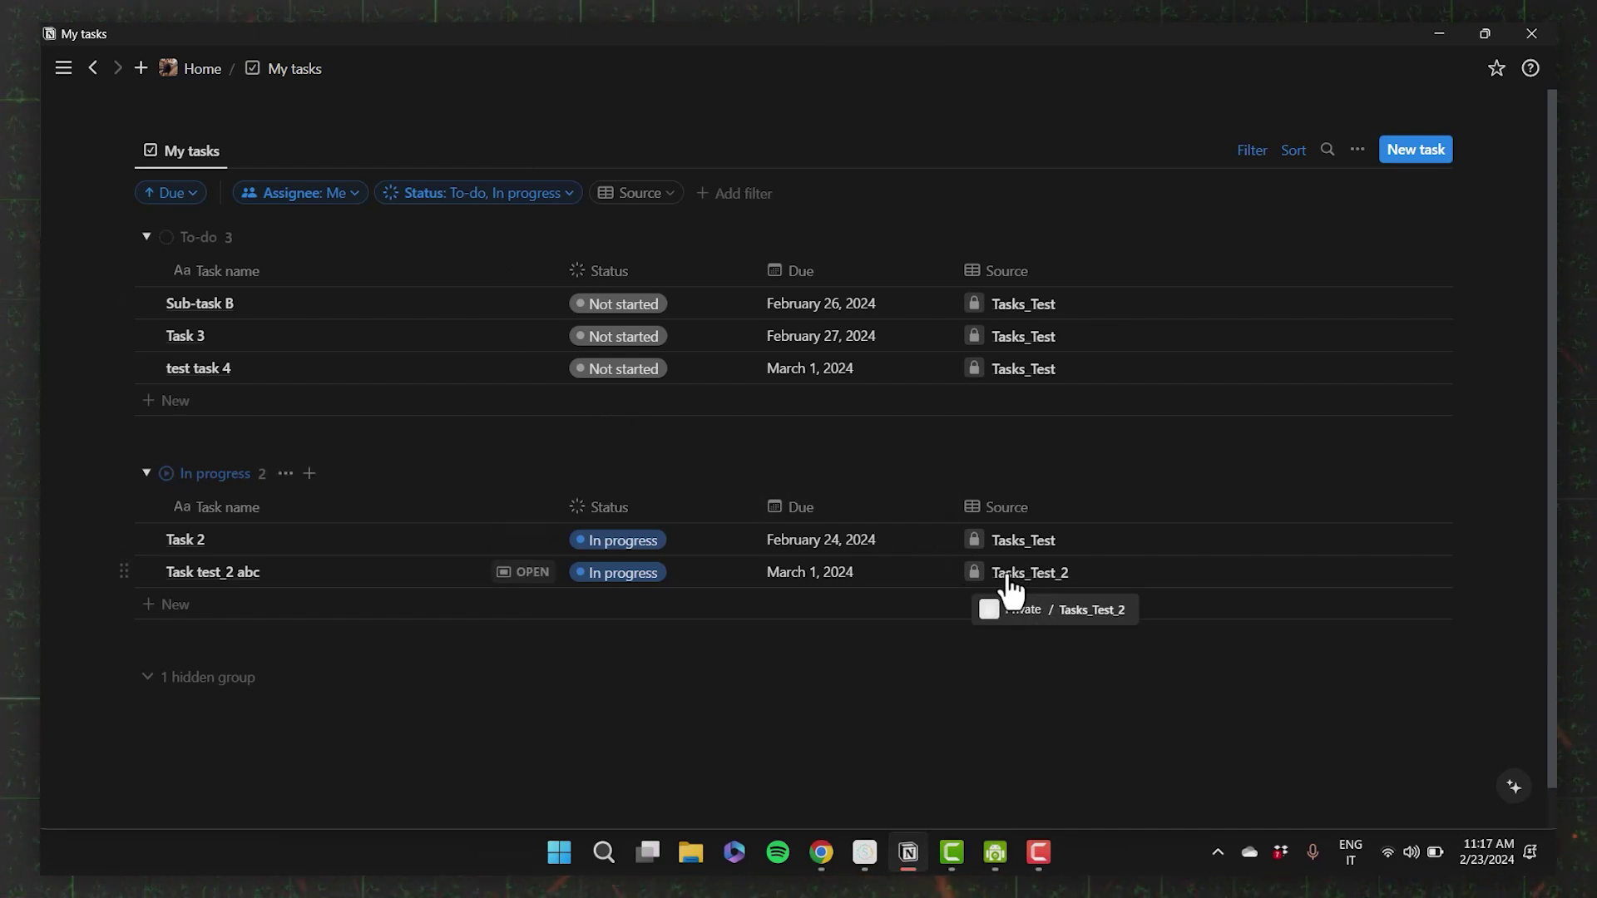
Step: Check the Source filter, then remove Me from the Assignee filter
click(657, 193)
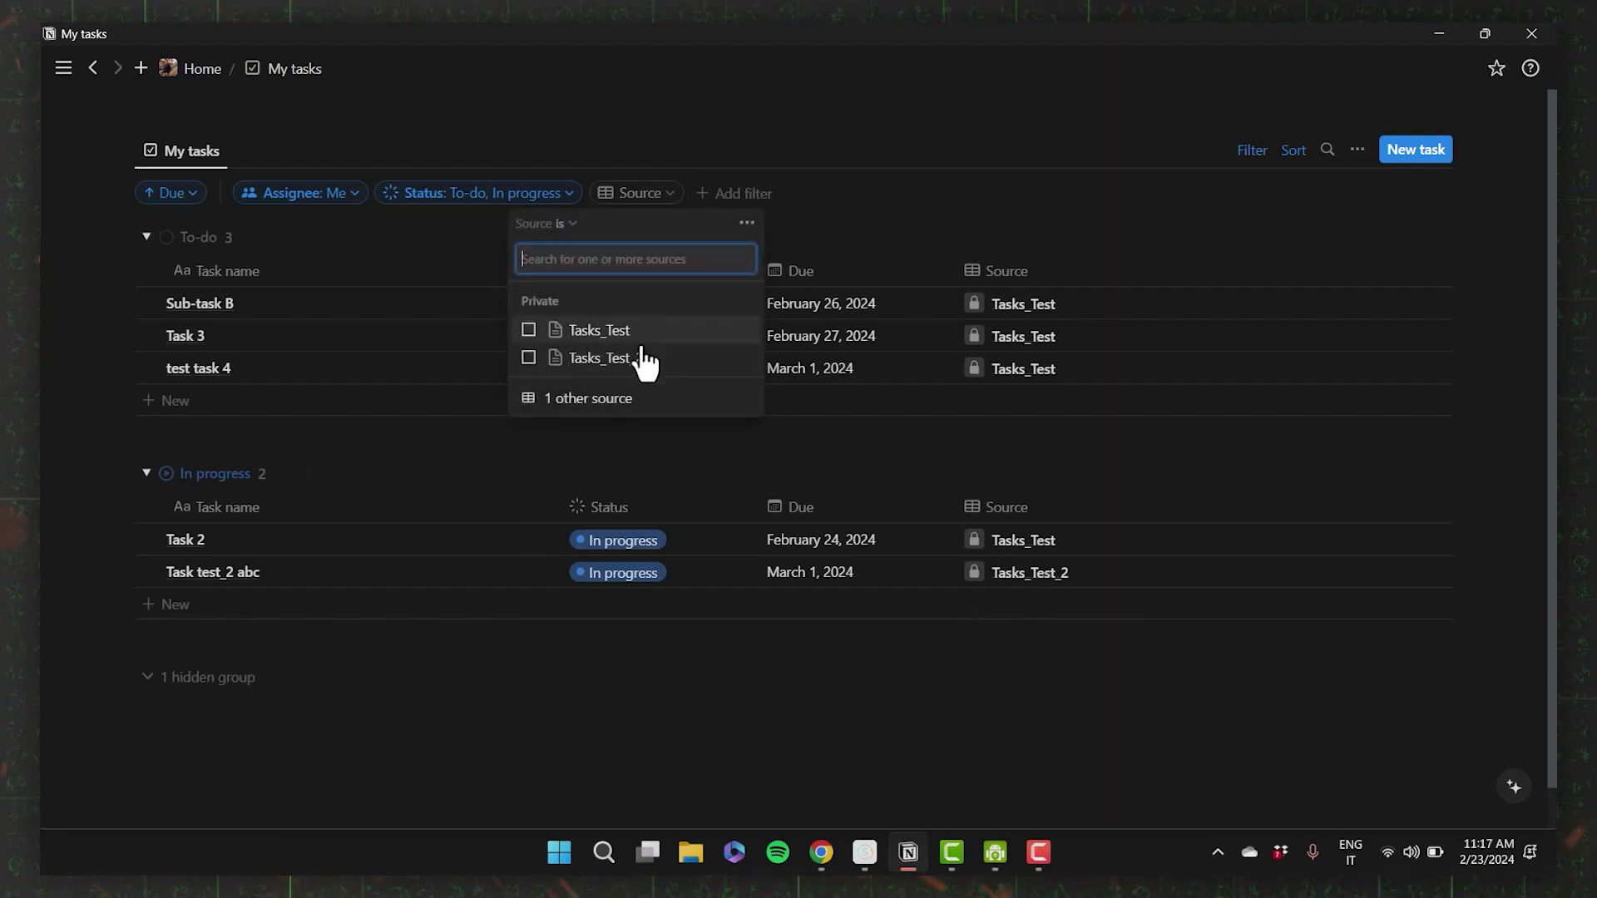
click(790, 156)
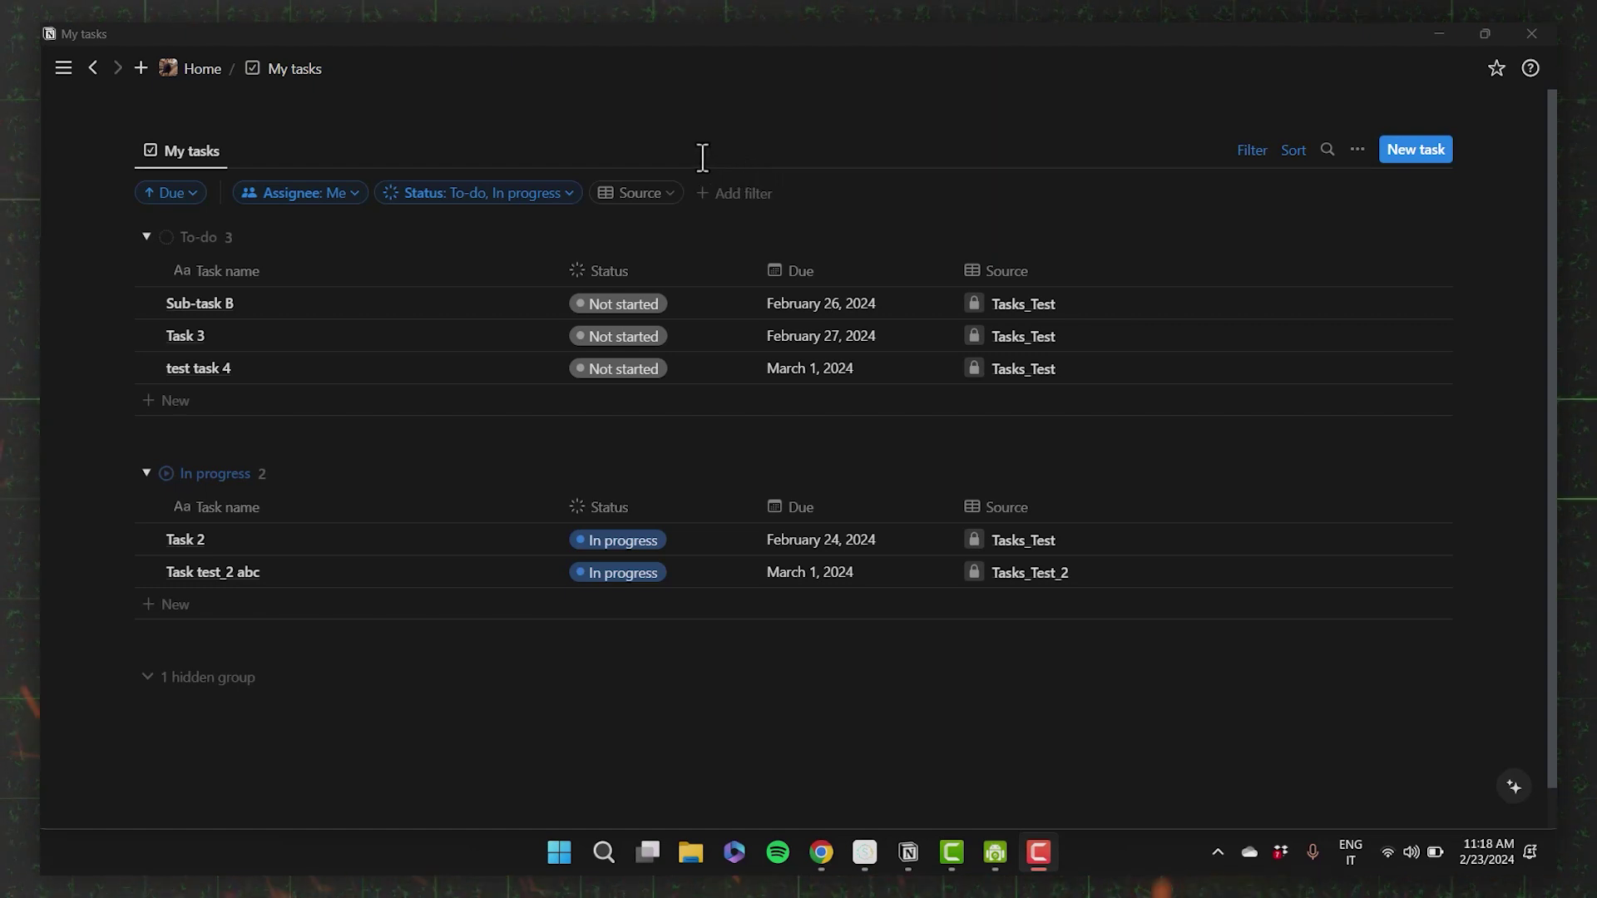
click(300, 192)
click(223, 257)
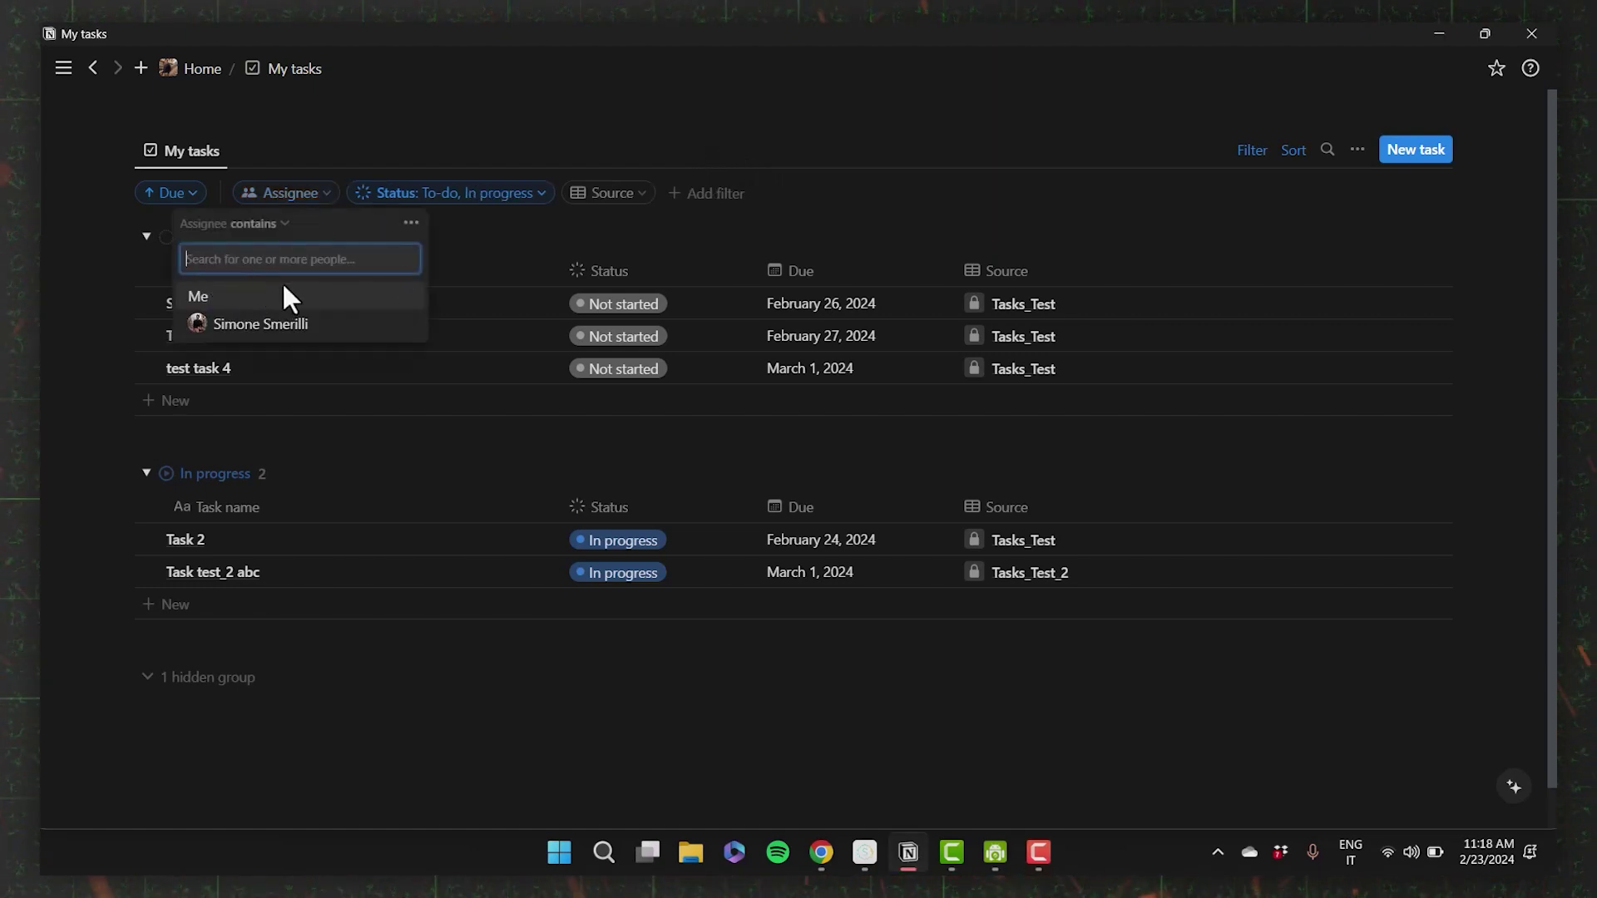
click(457, 161)
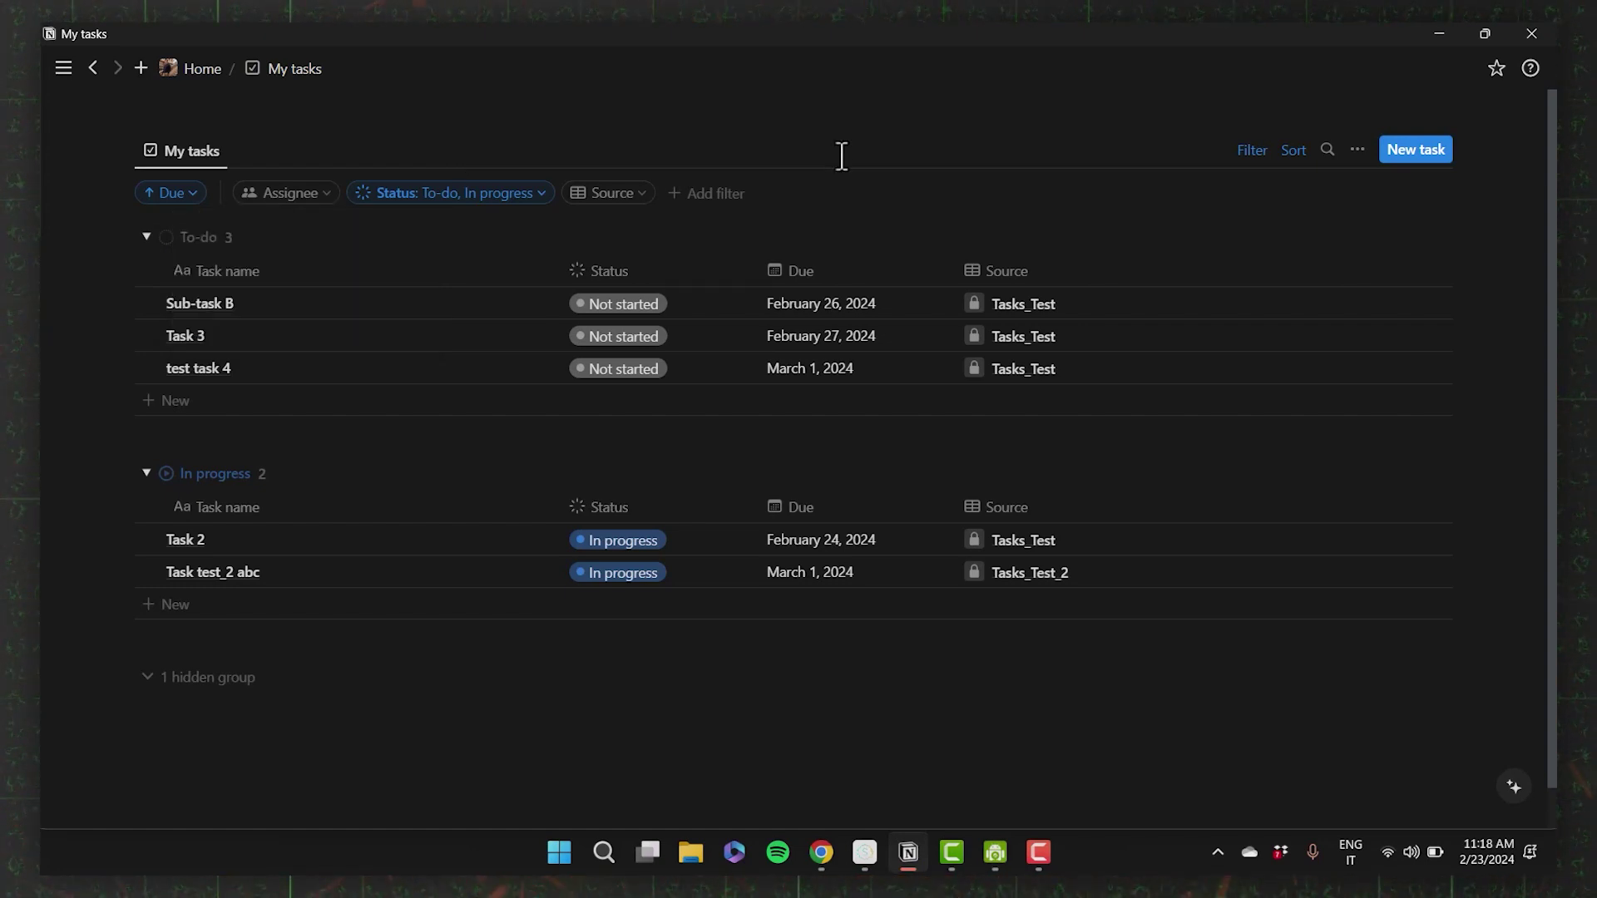